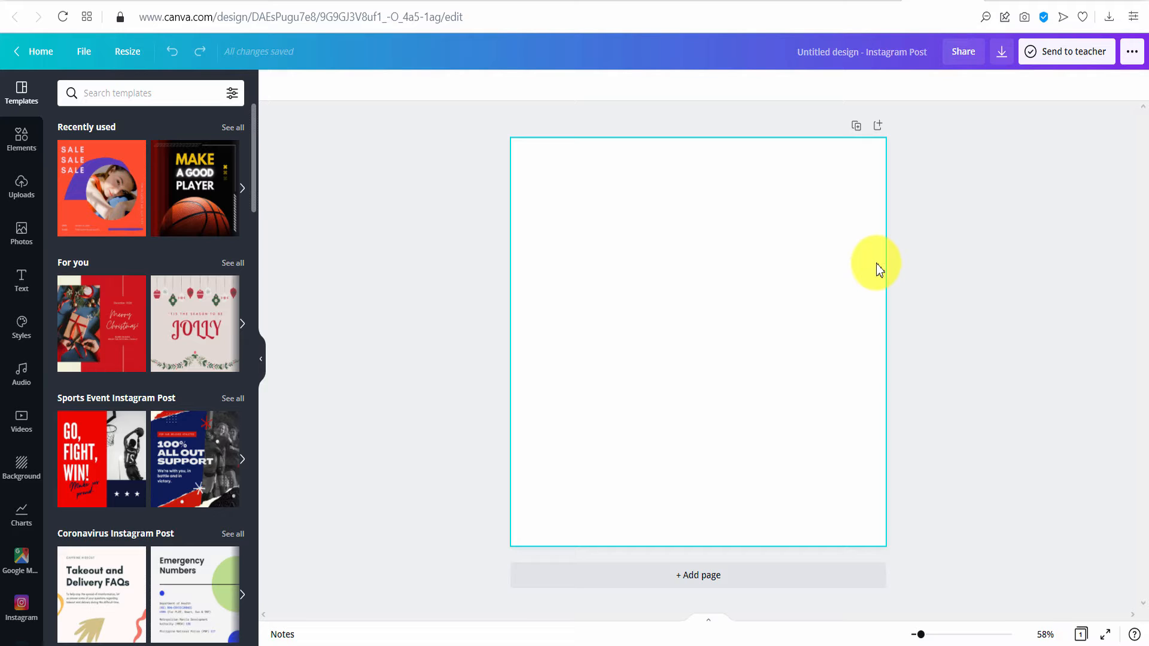
- Add the sky-and-hill blob frame from a 'creative frame' graphics search, sized 543×582, in the top-left corner
click(21, 140)
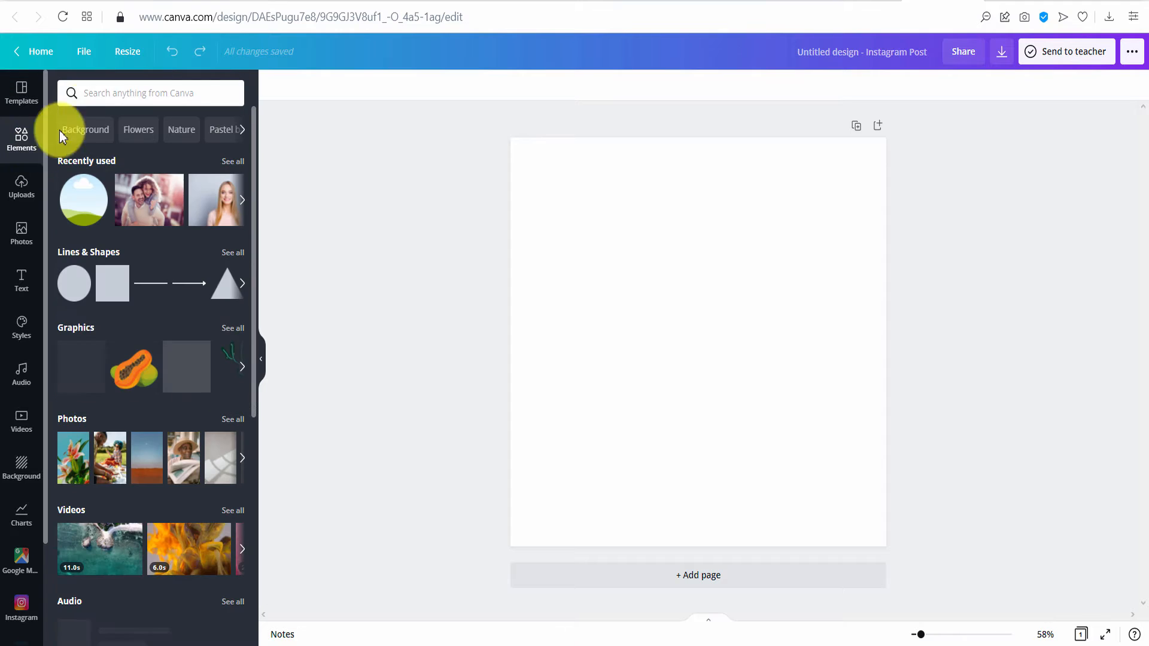
click(100, 94)
text(creative f)
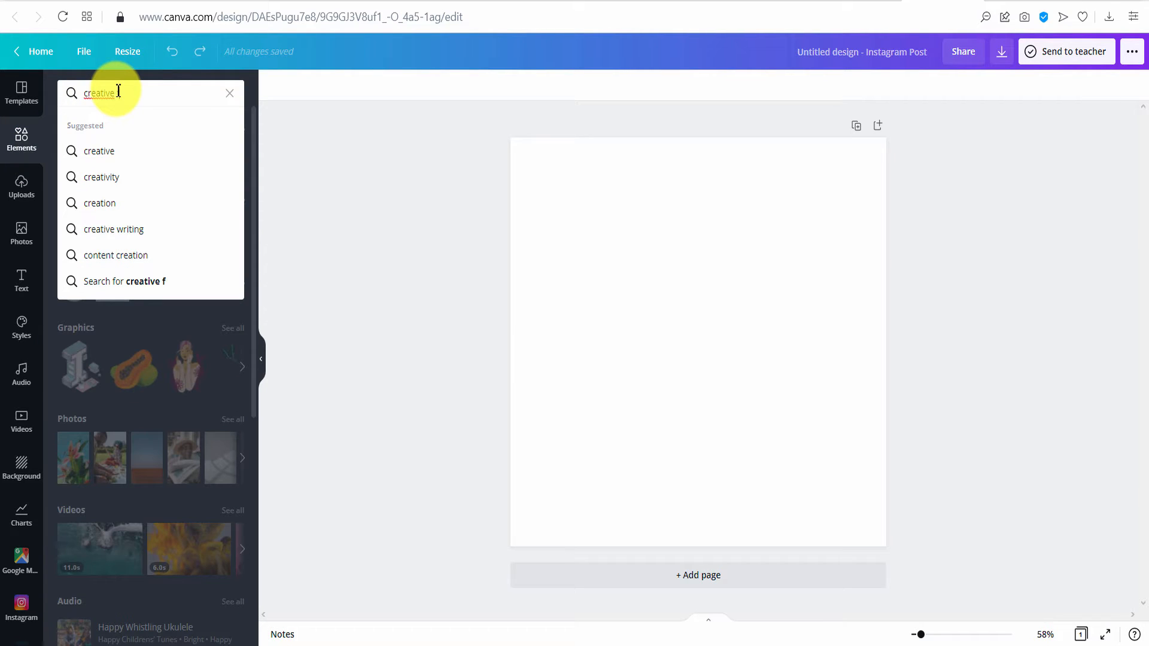
text(rame)
key(Return)
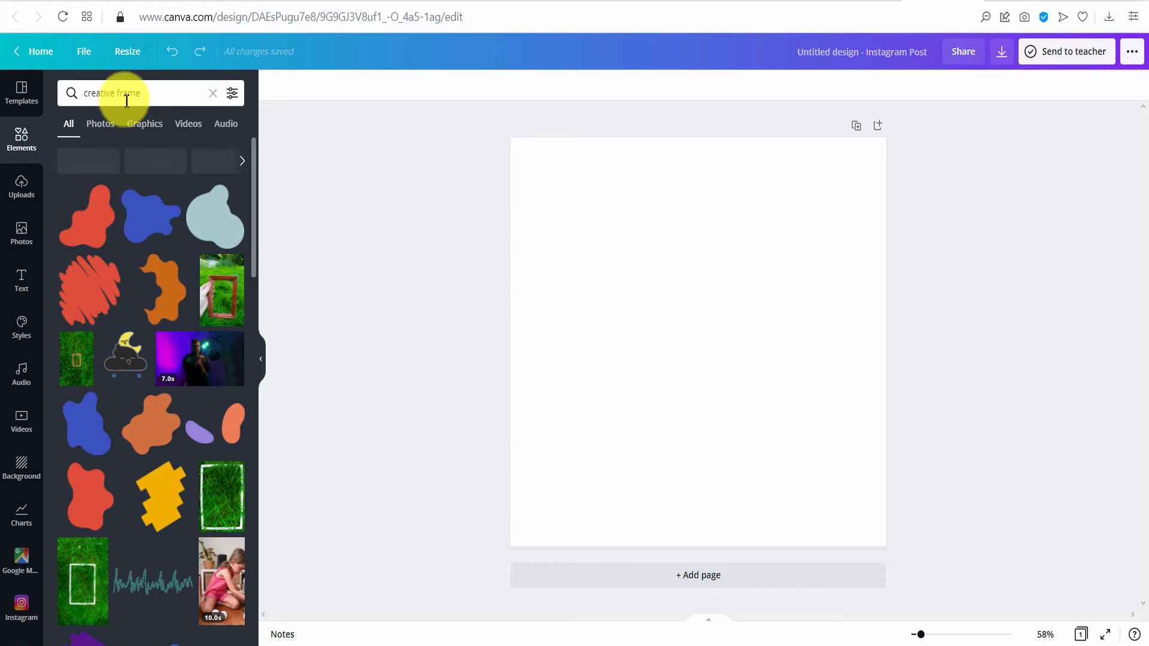
click(145, 123)
scroll(108, 359, down, 5)
click(77, 474)
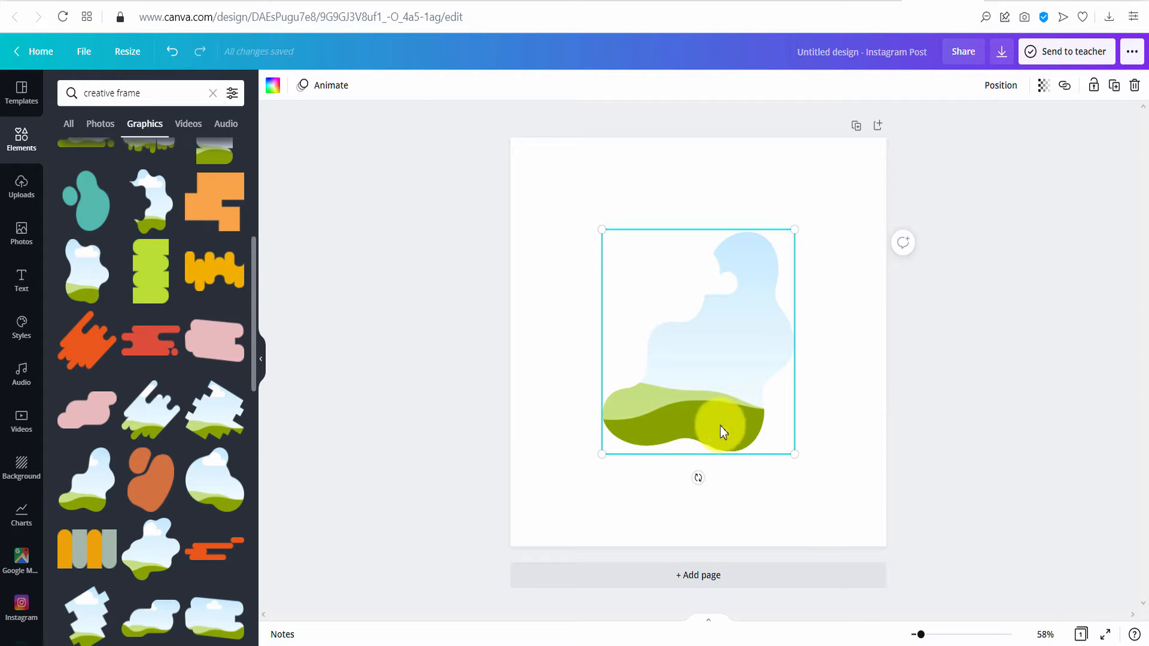
mouse_move(794, 454)
mouse_down()
mouse_move(742, 393)
mouse_move(778, 460)
mouse_up()
drag(683, 372, 632, 311)
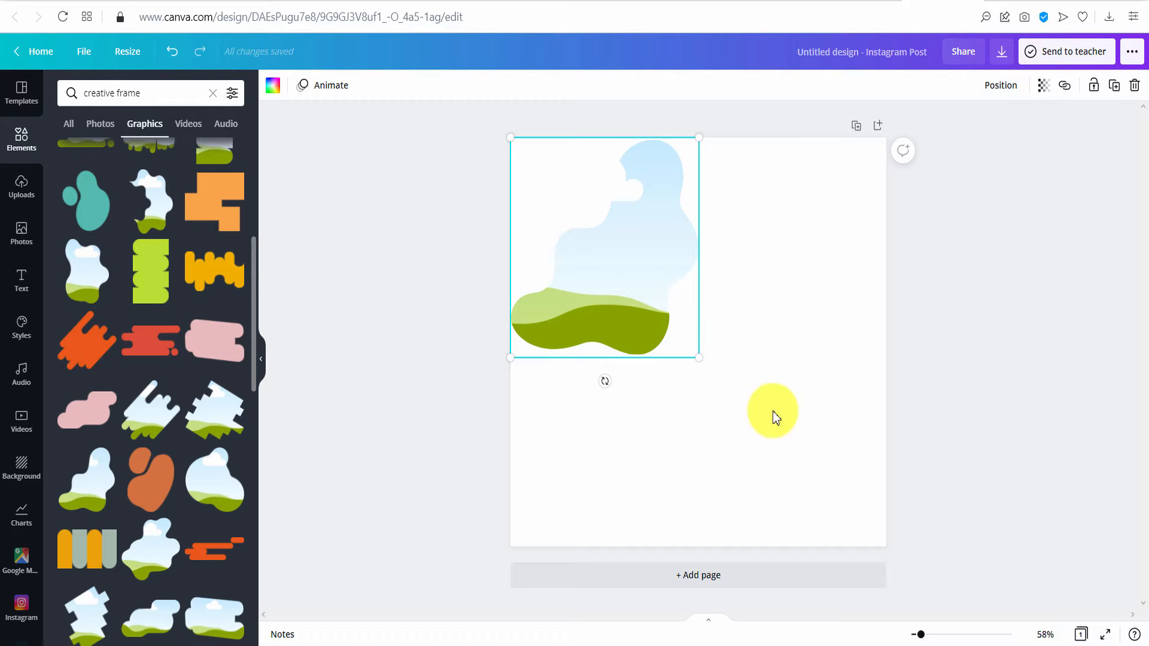
- Build a Tetradic Color Wheel palette with cyan #00d7ff as the base colour
click(759, 2)
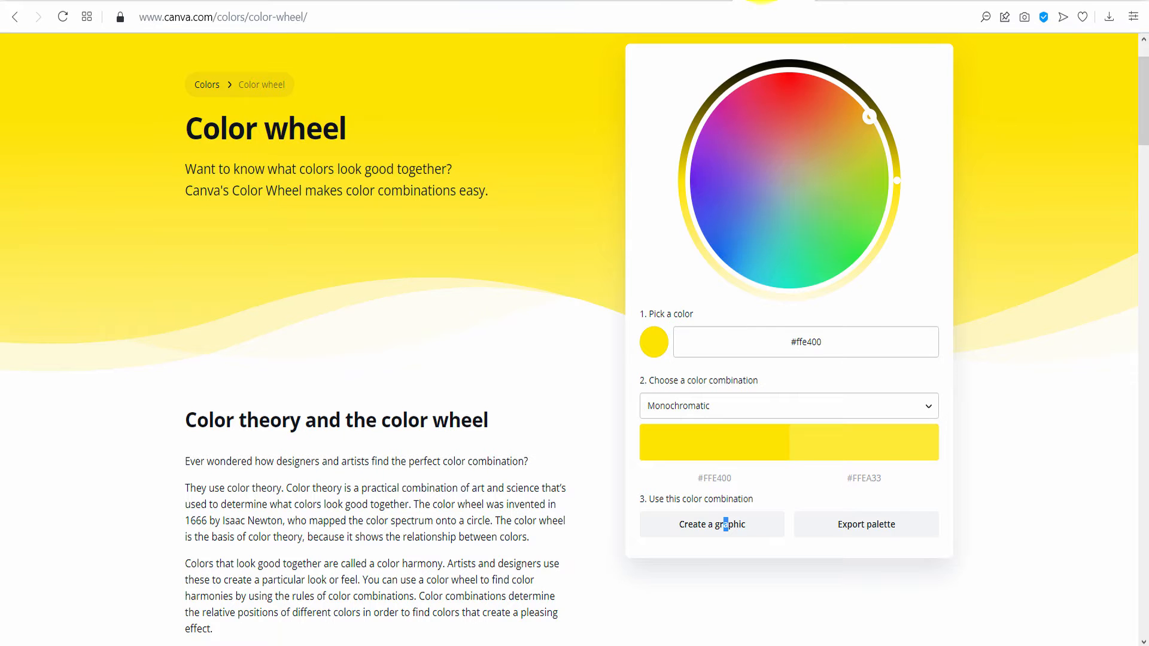
click(733, 269)
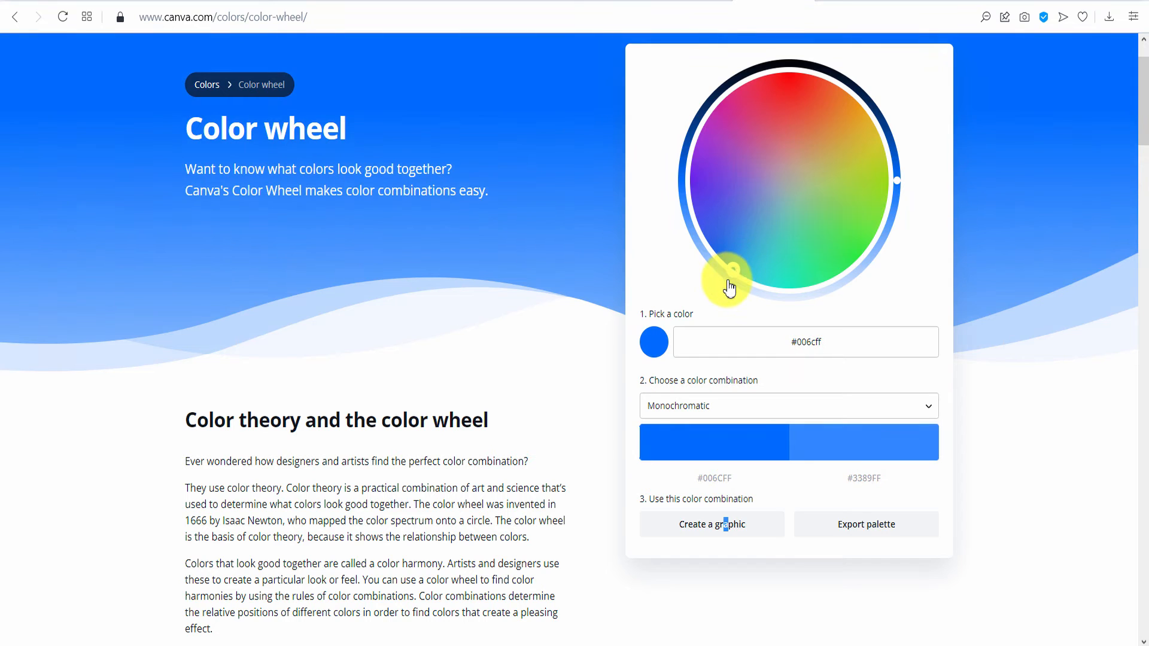
click(783, 400)
click(709, 508)
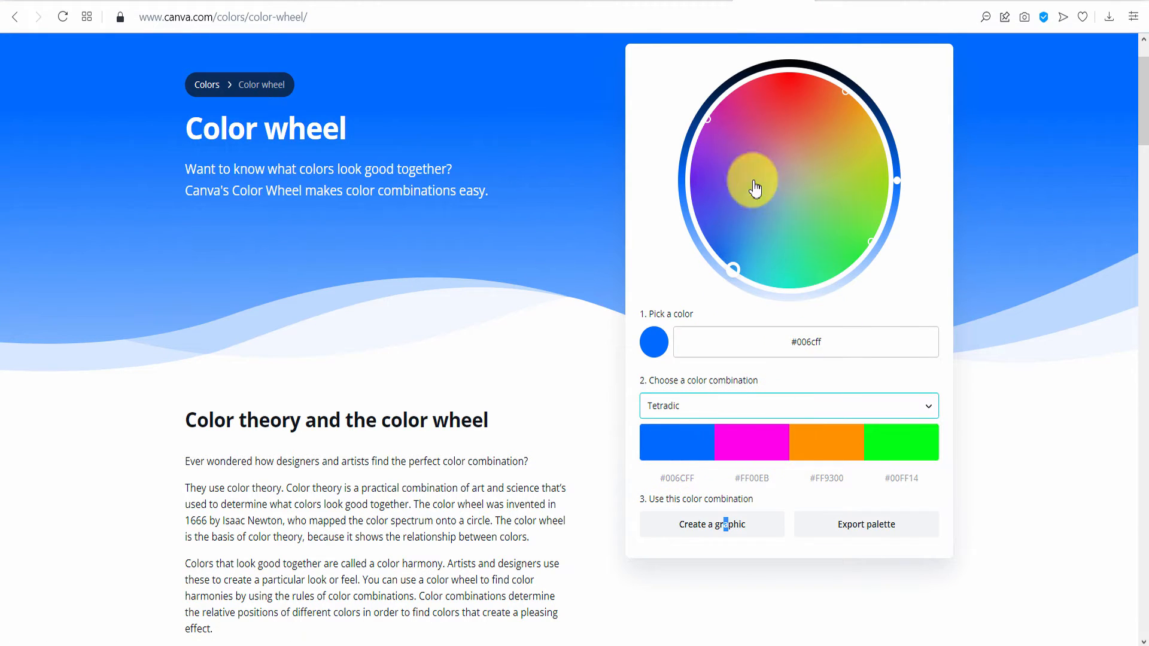
drag(733, 270, 701, 456)
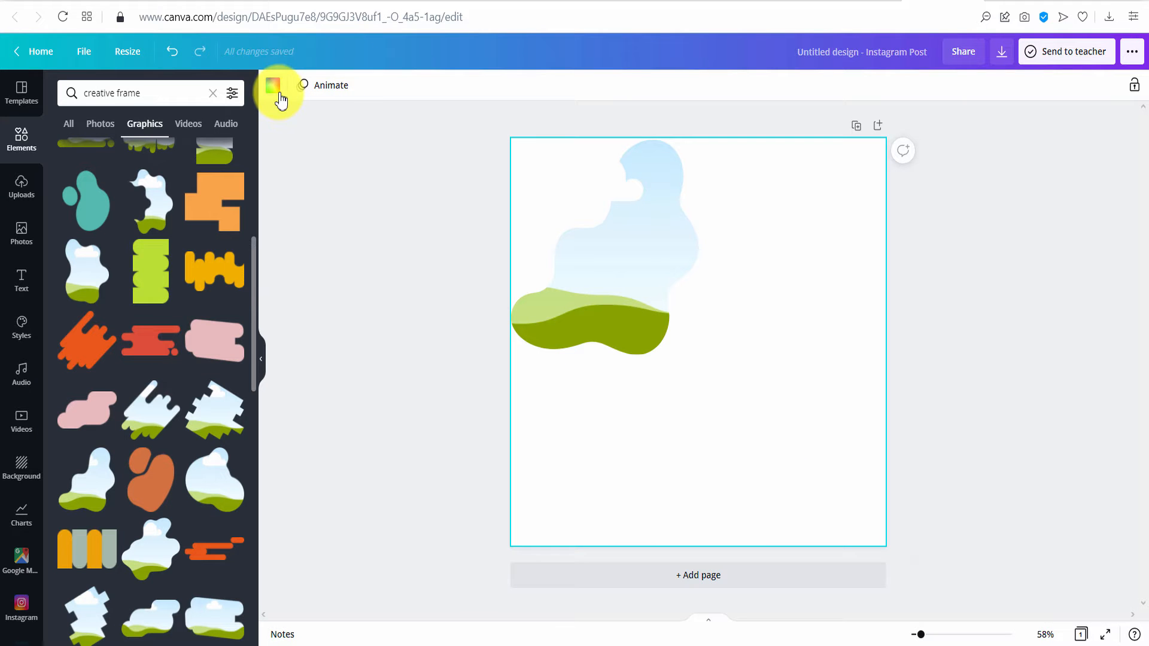
click(273, 86)
- Fill the page background with the pasted cyan #00D7FF
click(203, 100)
text(#00D7FF)
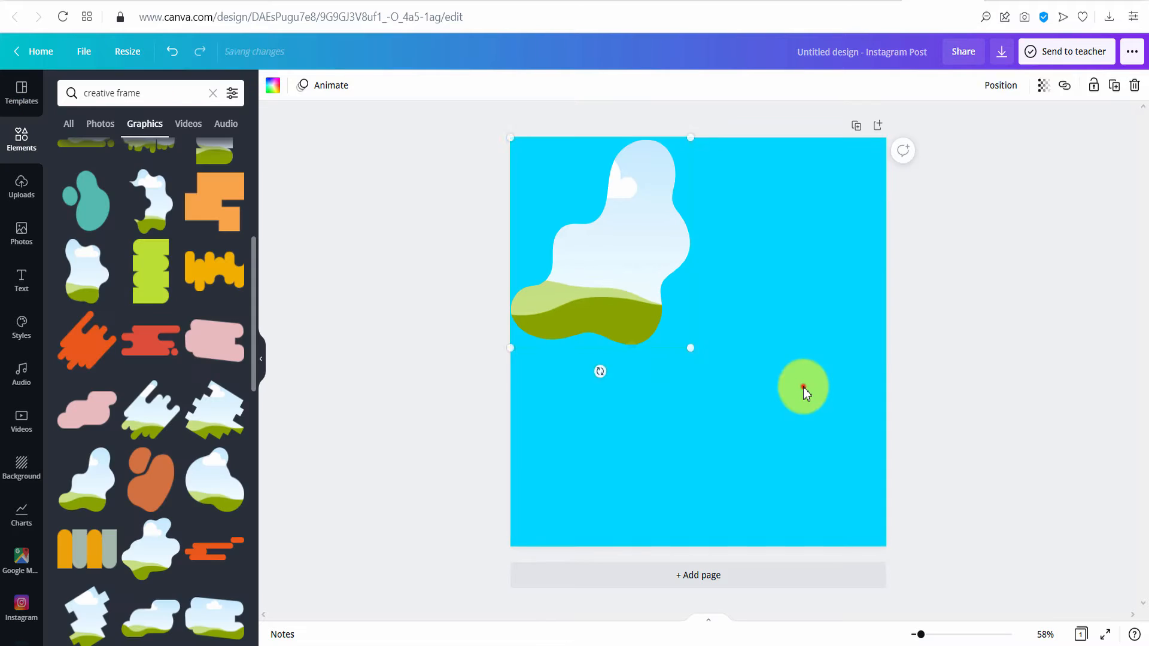
click(804, 389)
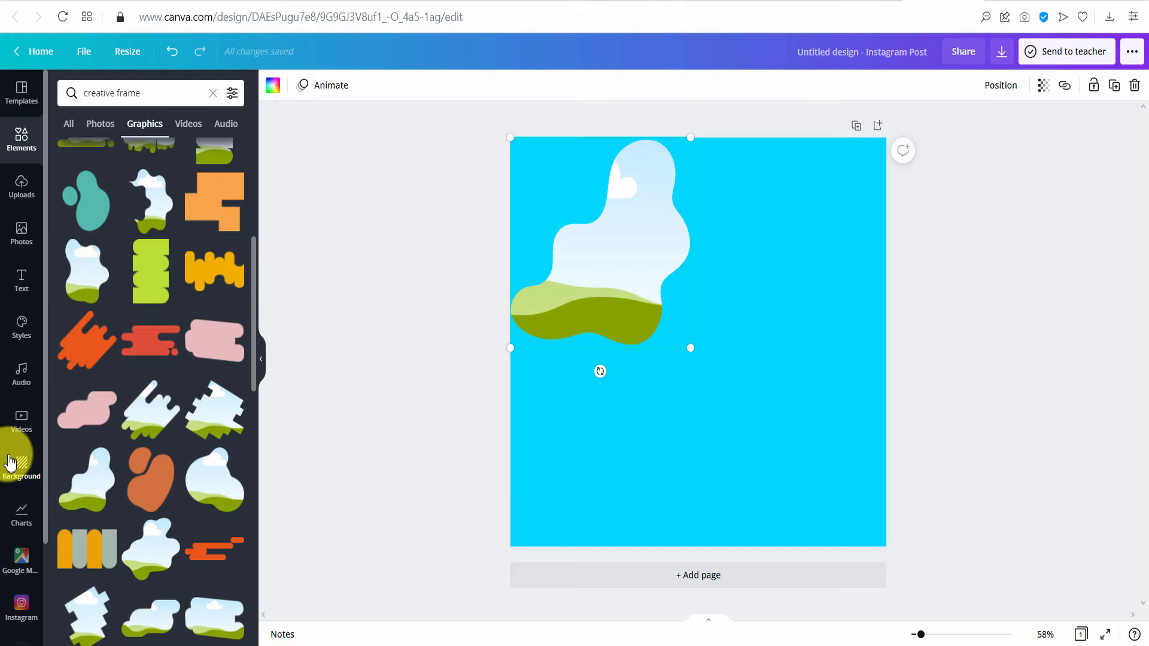
click(16, 428)
- Drop the girl-with-cupcake clip from a 'birthday cake' video search into the blob frame and adjust its framing
click(113, 90)
text(birthday cake)
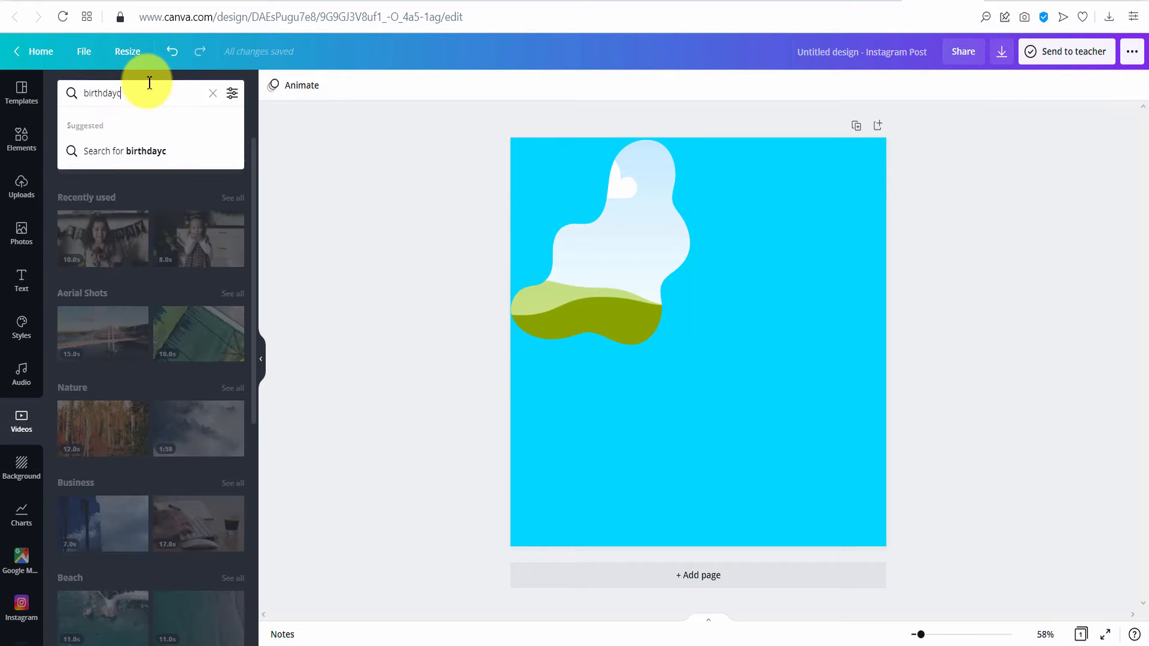
key(Return)
scroll(174, 428, down, 4)
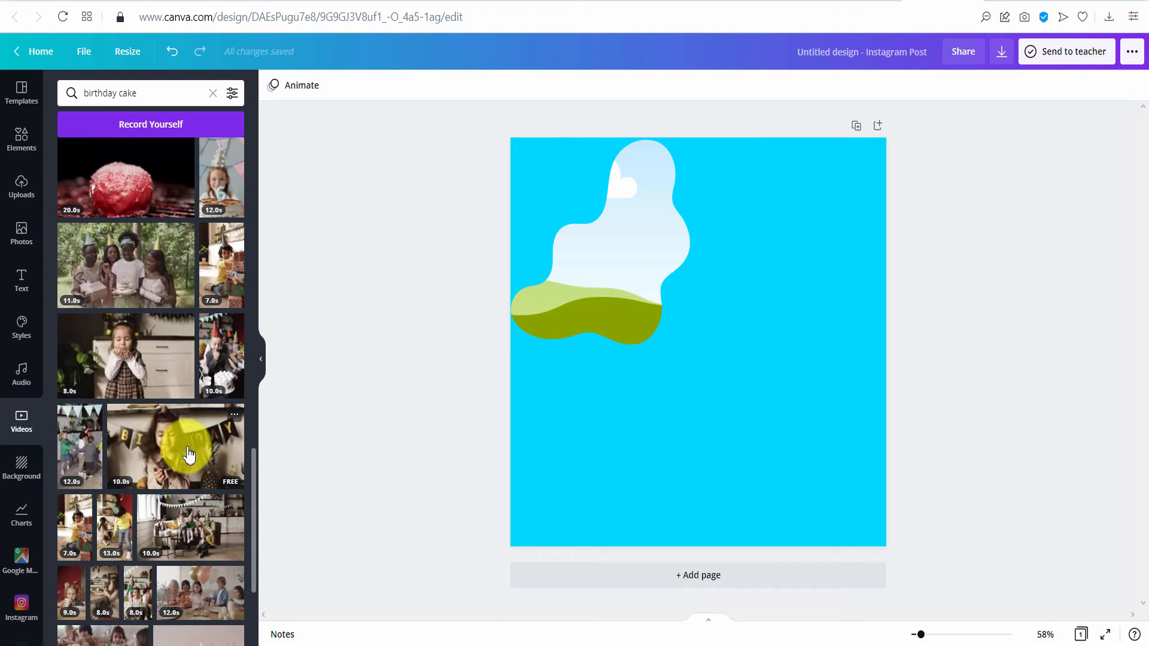
drag(740, 398, 649, 277)
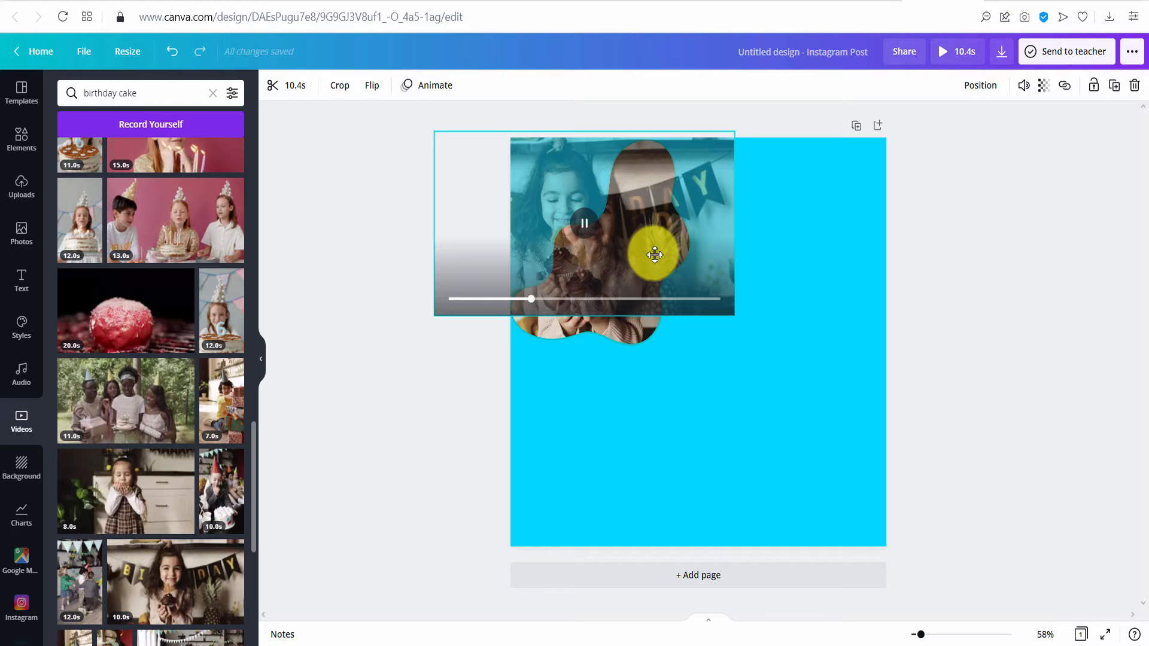
click(372, 85)
click(1019, 336)
- Preview the framed birthday video, then duplicate it
click(595, 229)
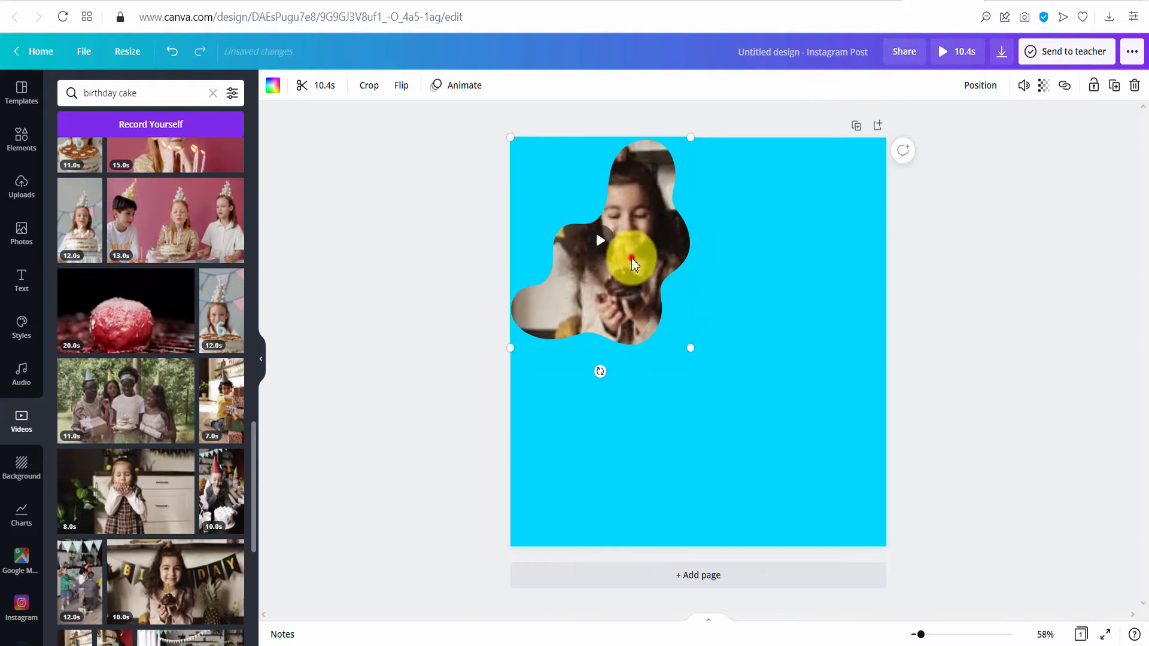
click(603, 242)
click(792, 243)
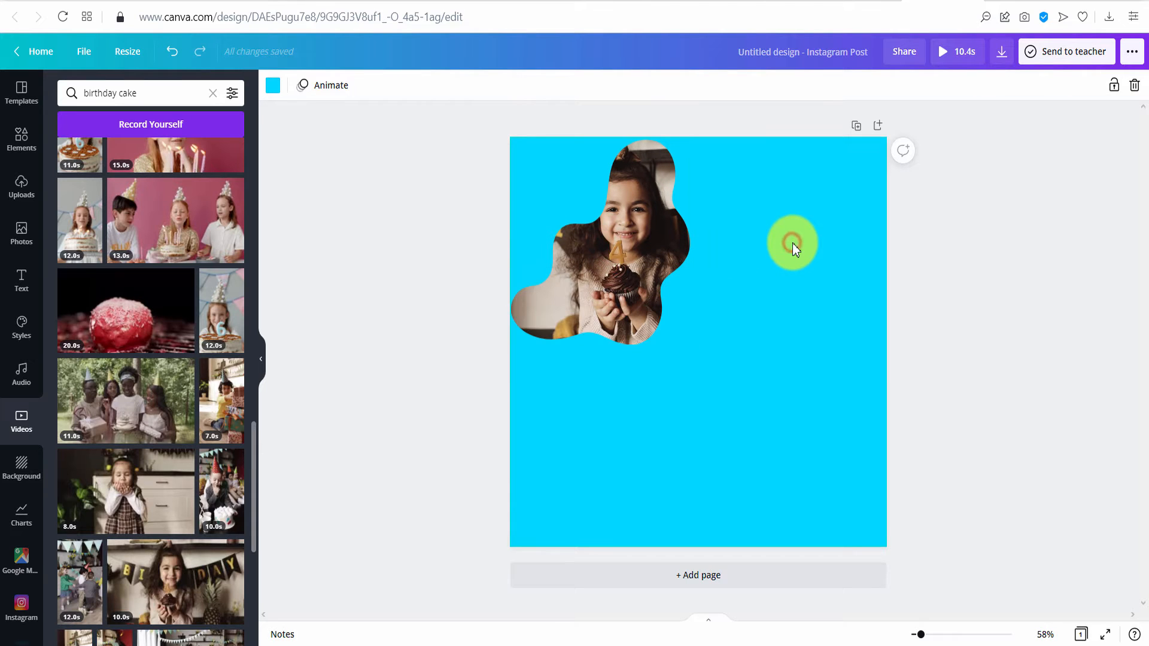
click(620, 333)
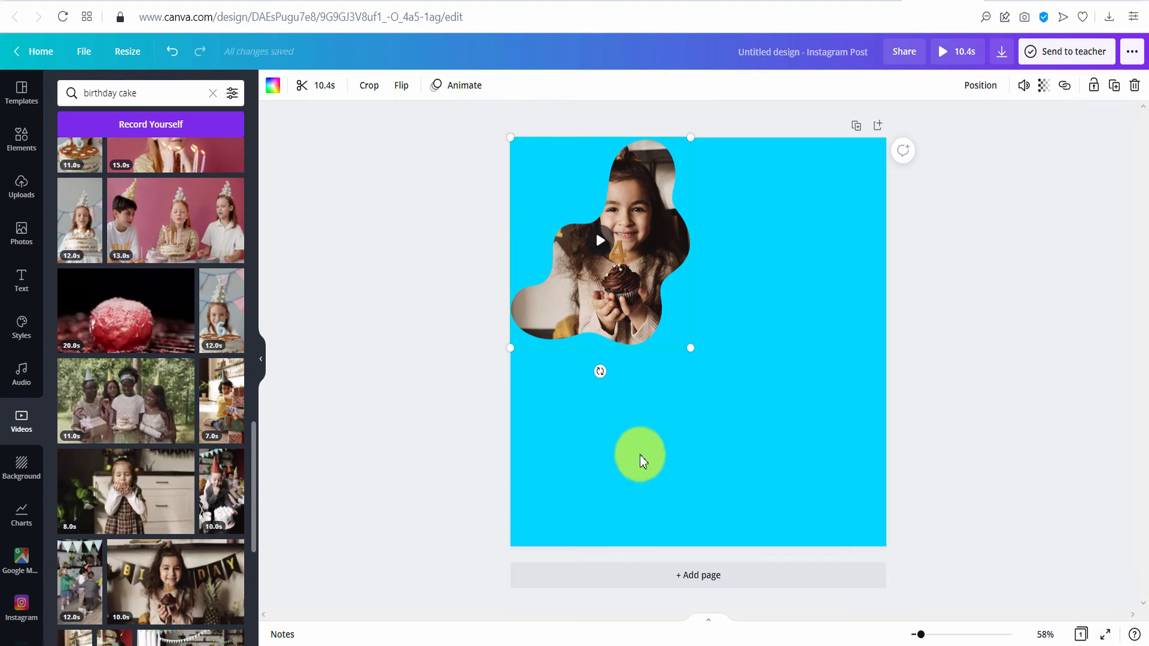
click(1113, 85)
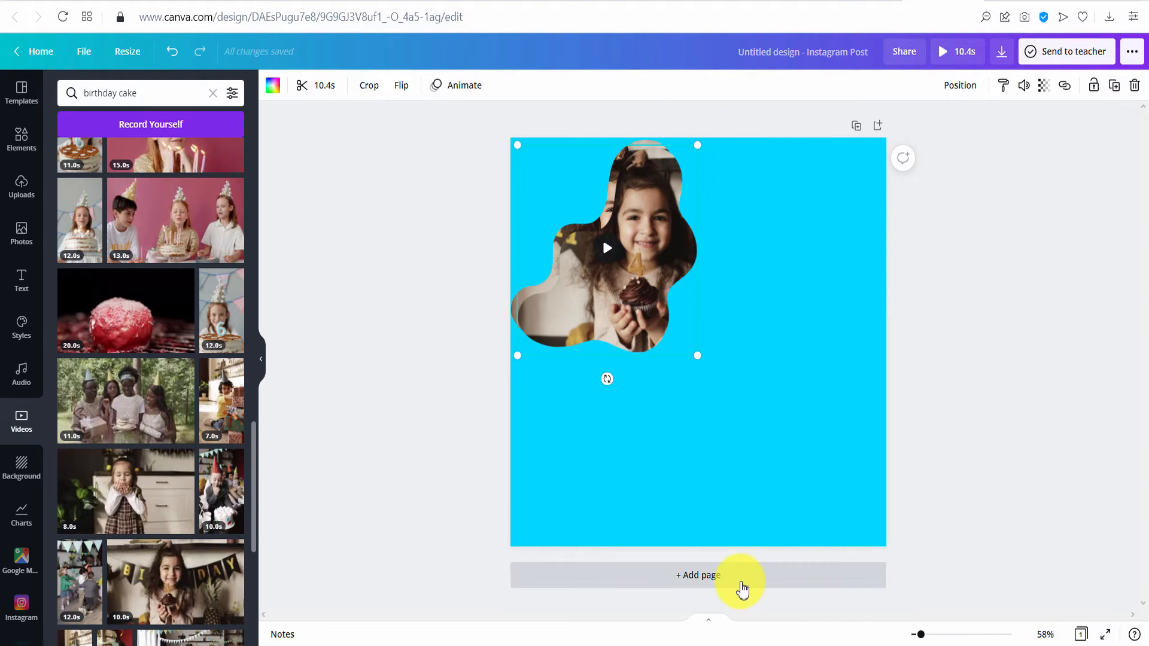
- Fill the copied frame yellow, send it behind the photo as a border, and duplicate it
click(275, 89)
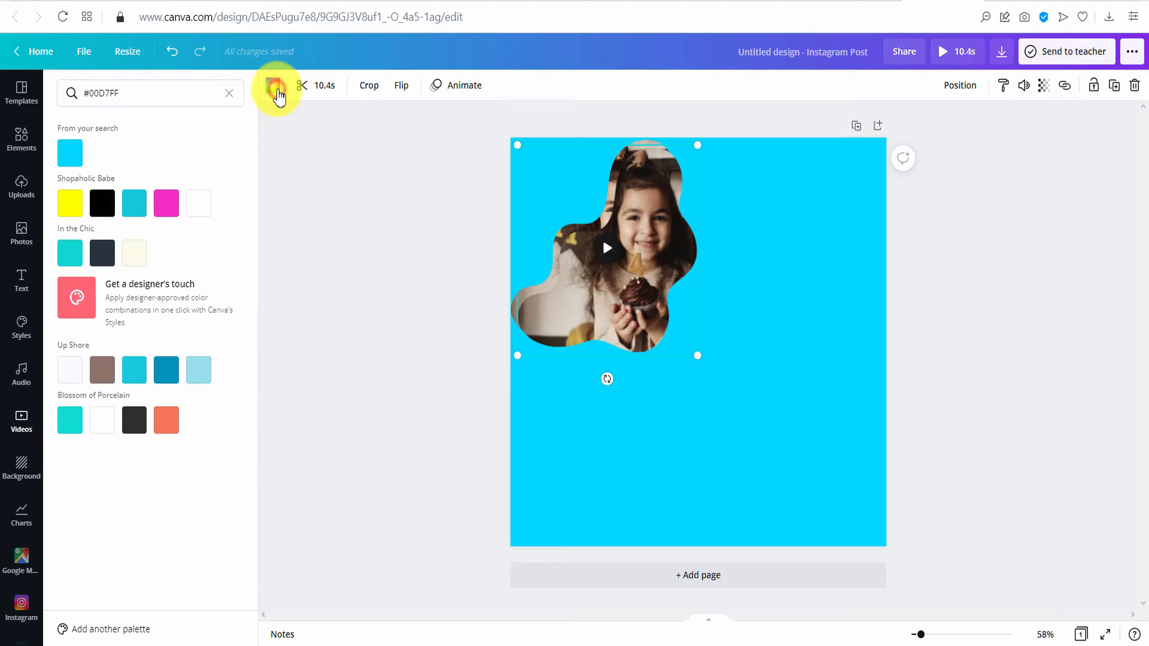
click(229, 93)
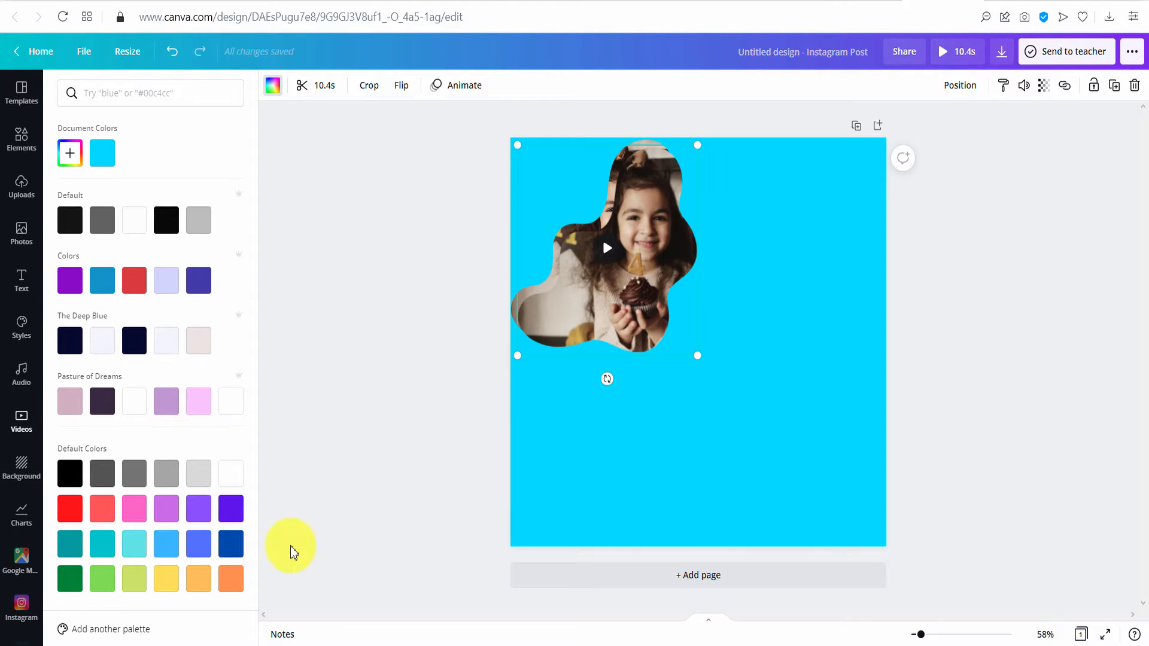
click(173, 580)
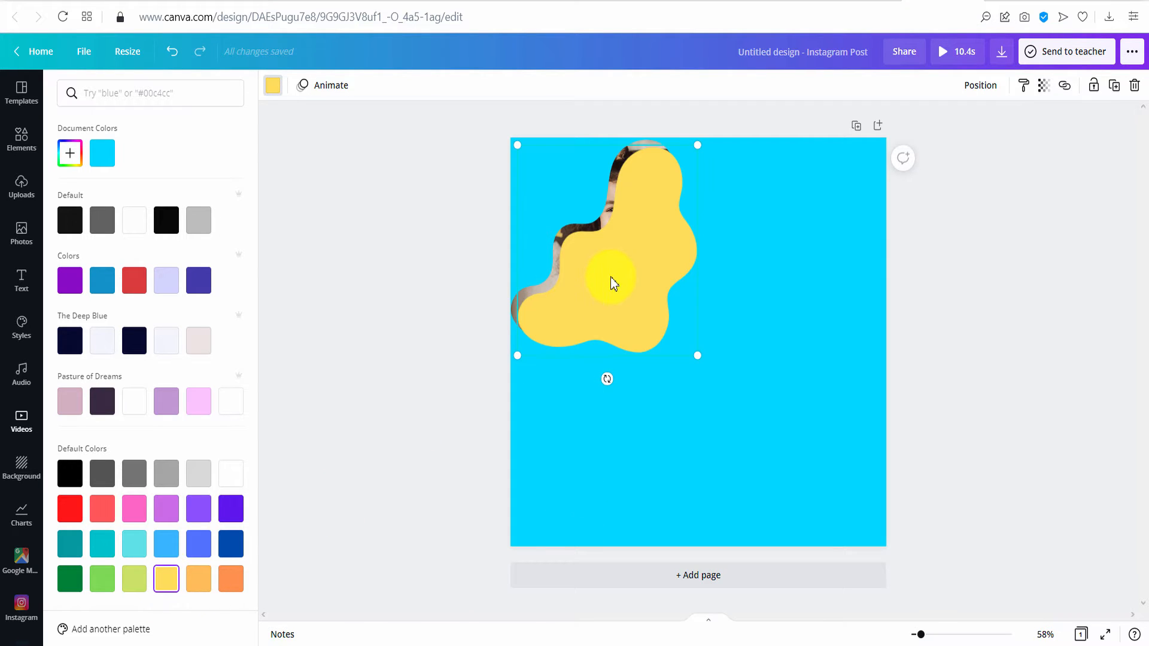
click(990, 91)
click(944, 125)
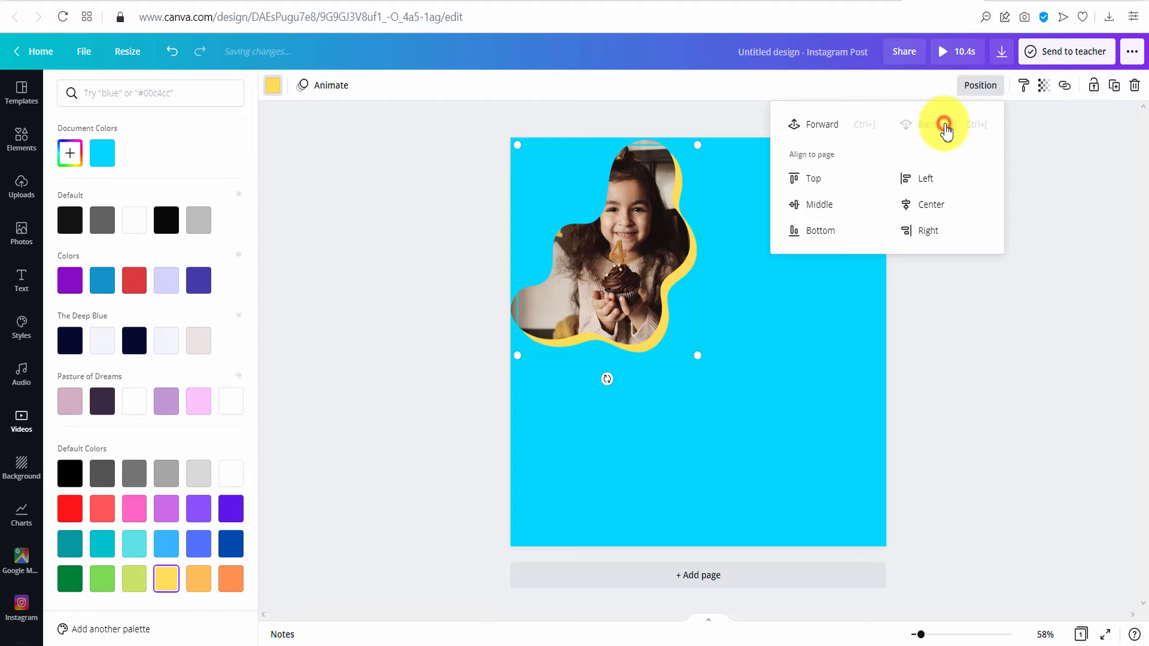
click(1054, 320)
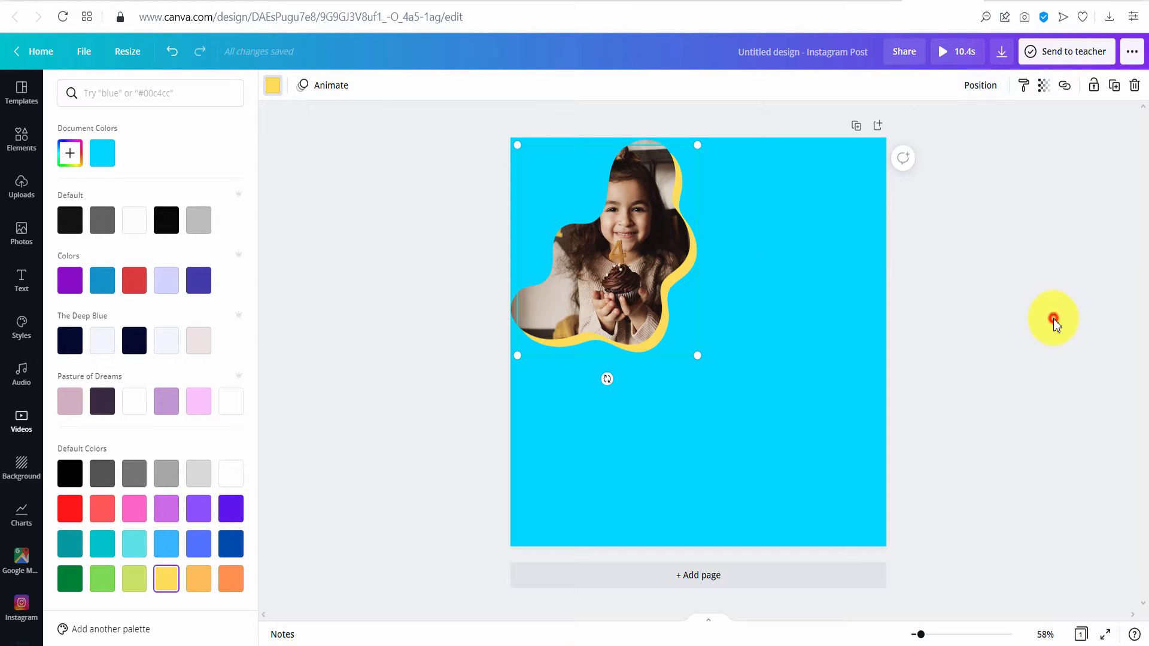
click(1114, 90)
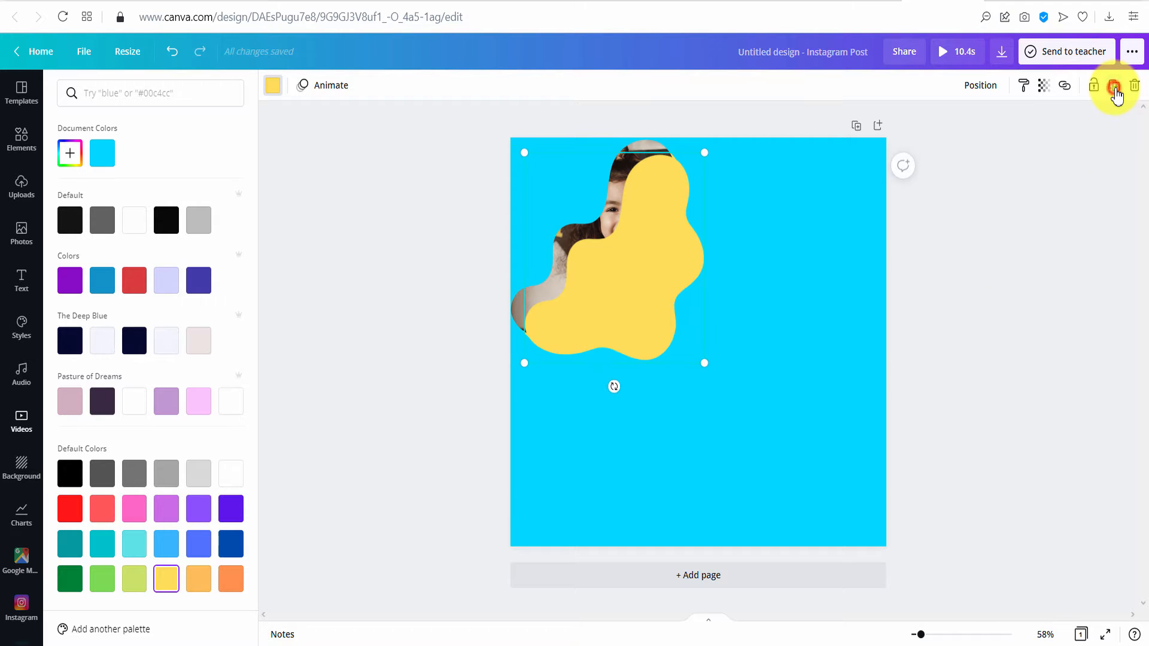
- Fill the new blob pink and move it two layers back, behind the yellow blob
click(986, 91)
click(935, 127)
click(960, 287)
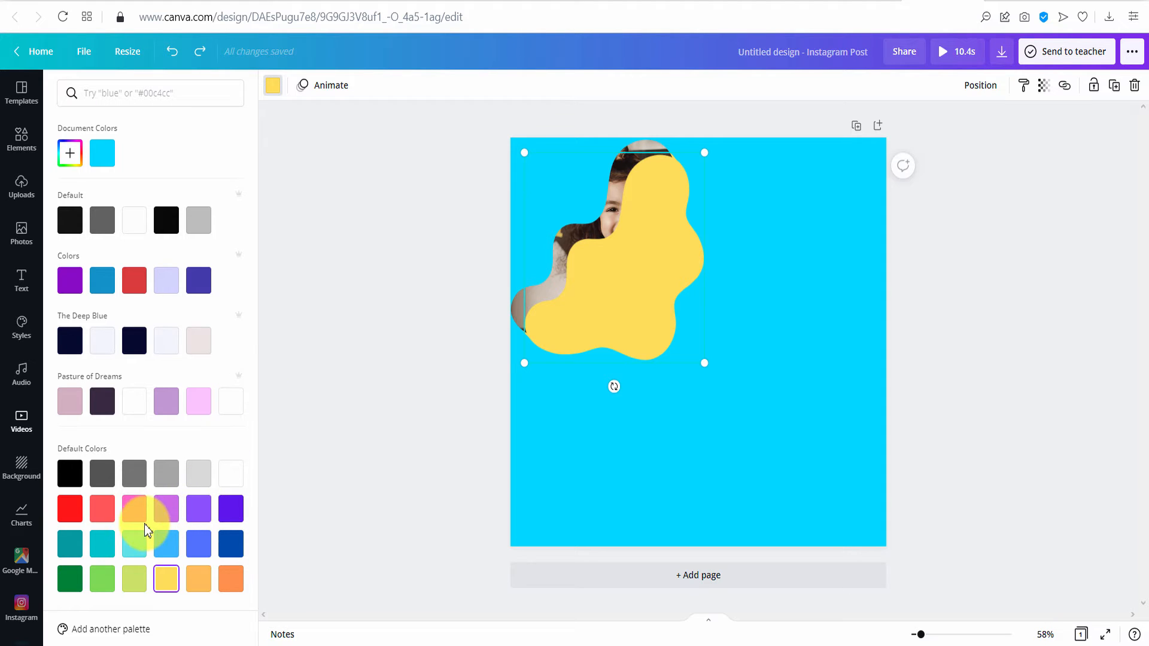
click(137, 516)
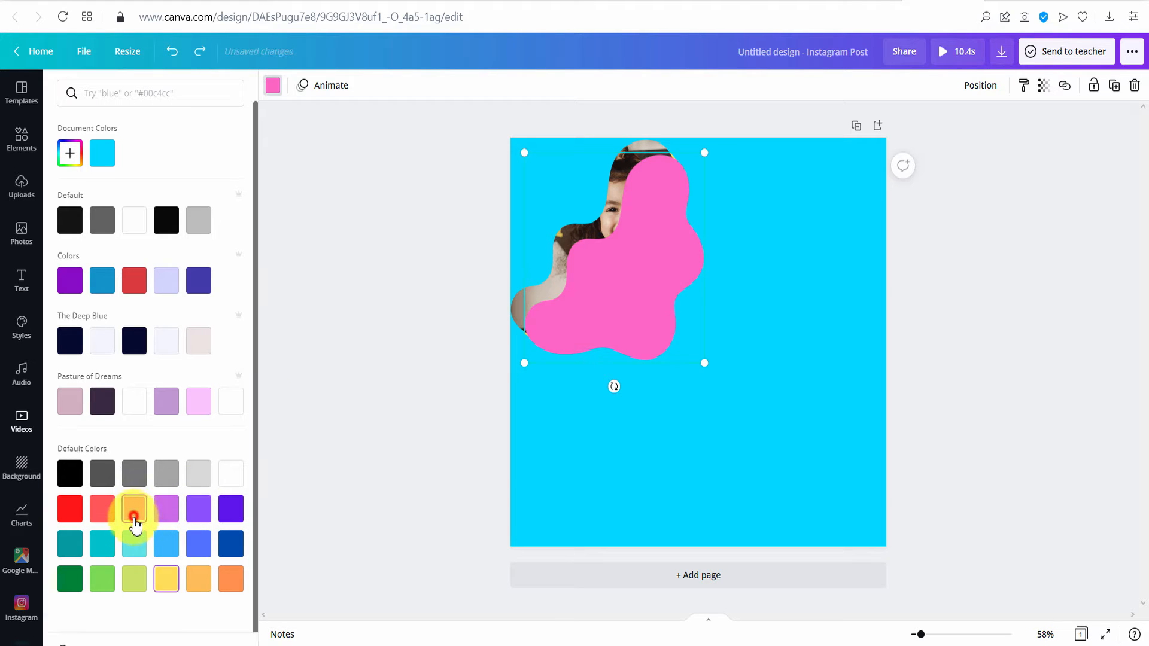
click(987, 91)
click(951, 138)
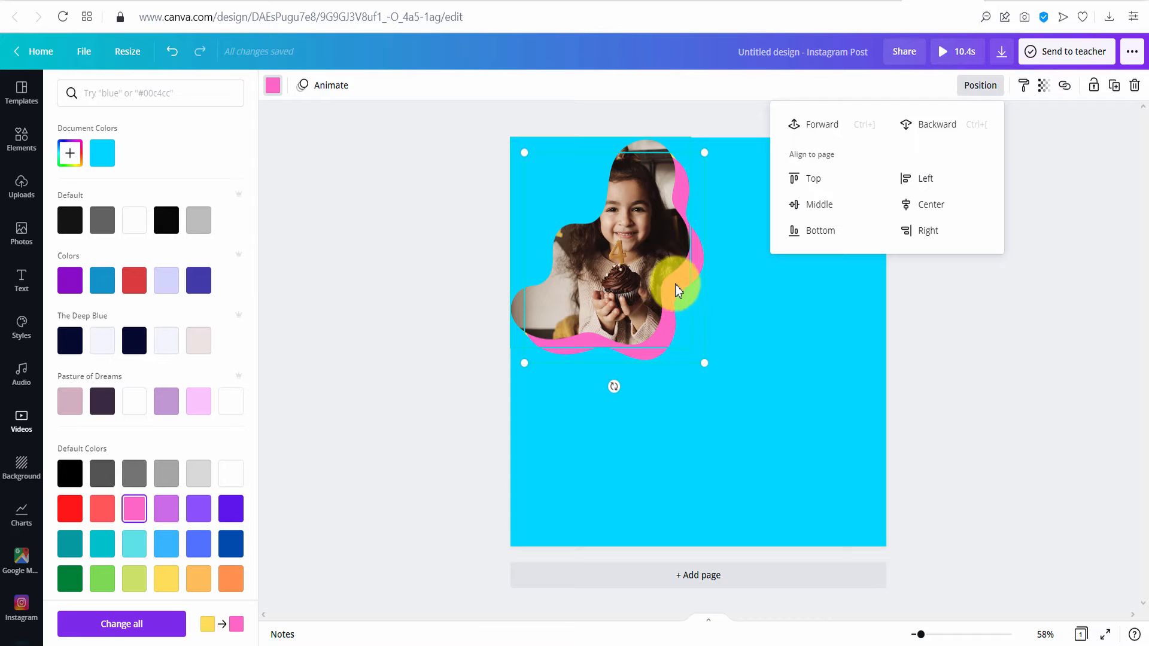
click(940, 130)
click(968, 346)
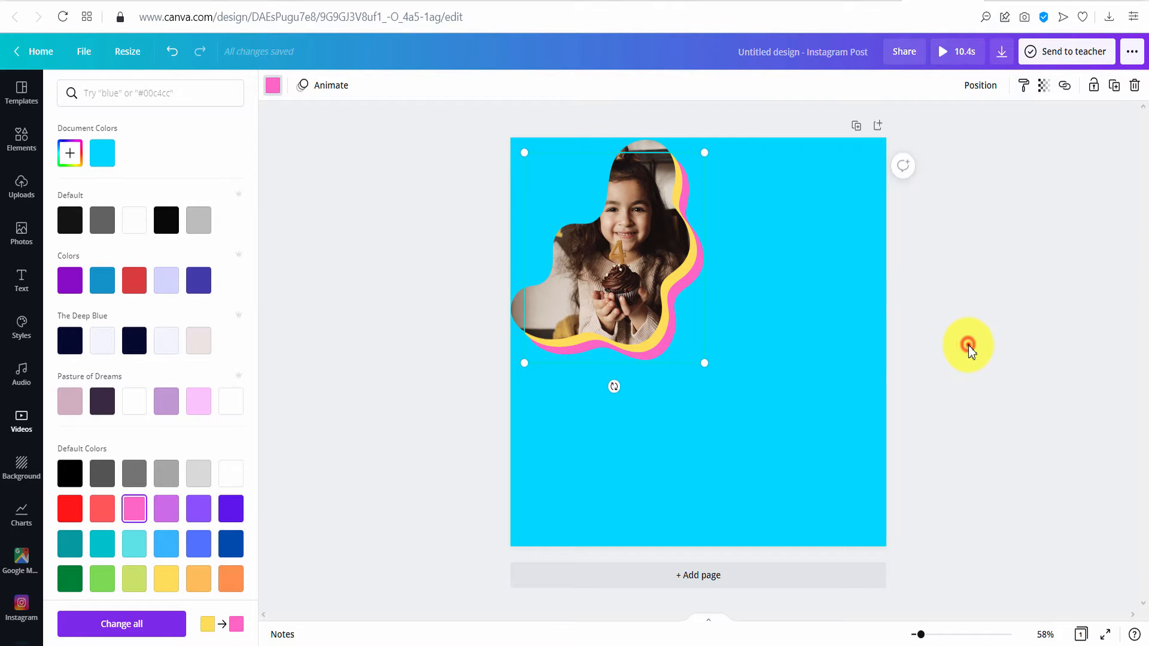
click(693, 409)
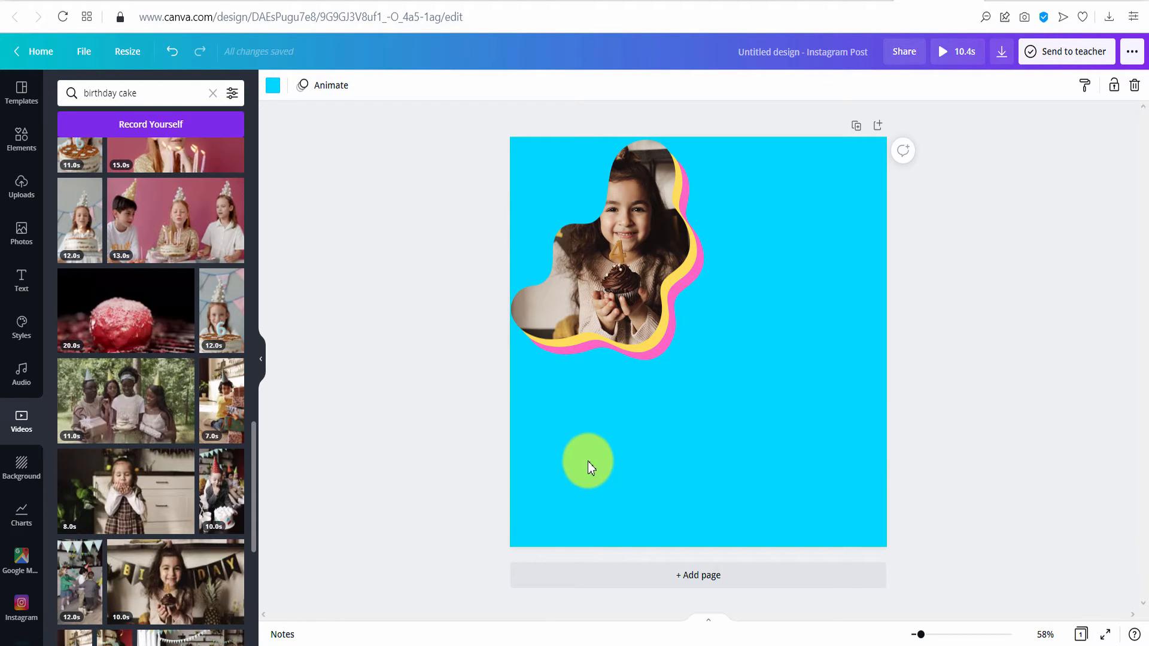
- Add the red Happy Birthday script graphic from a 'happy birthday' search and recolour it white
click(21, 140)
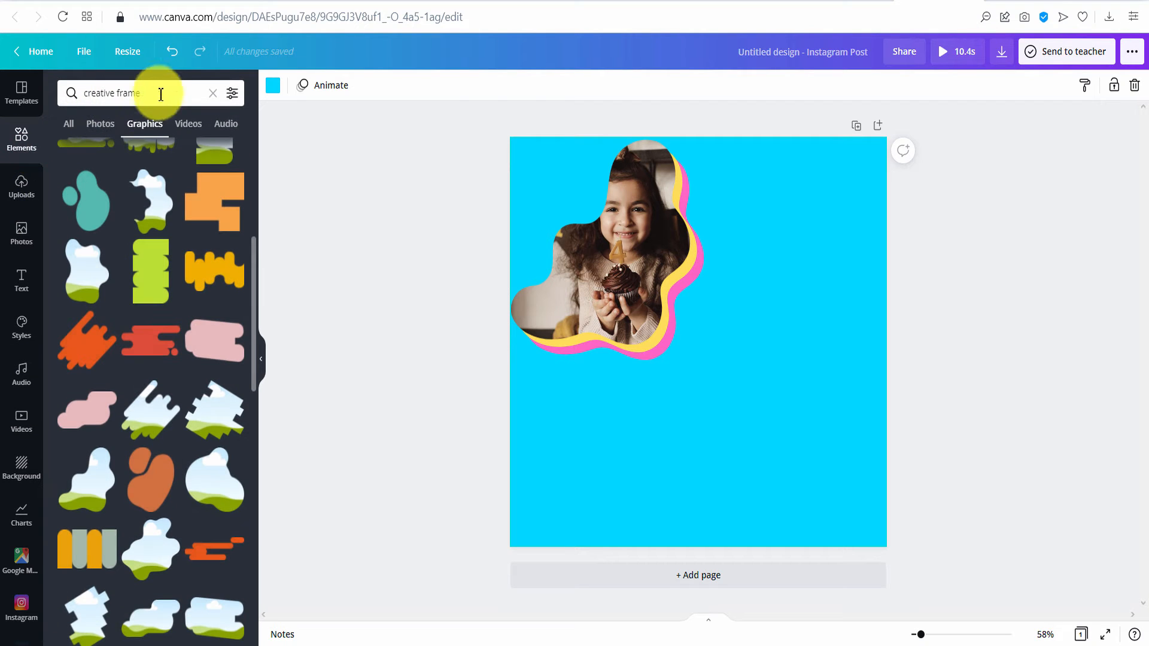
click(212, 93)
click(98, 93)
text(h)
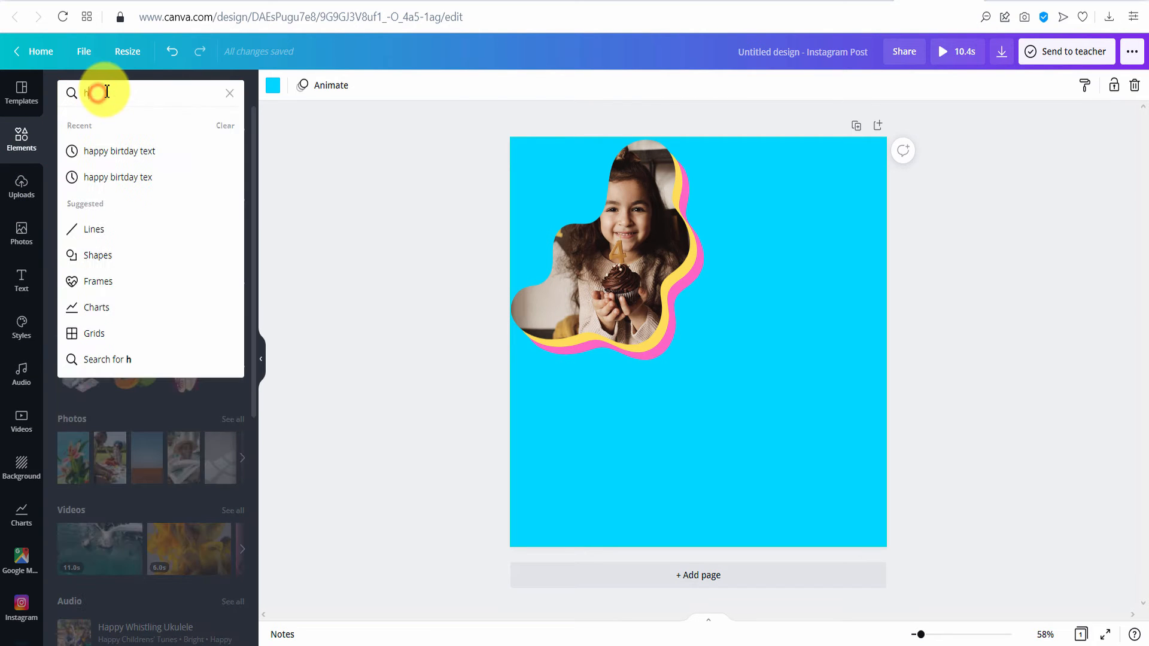
text(appy birthday)
key(Return)
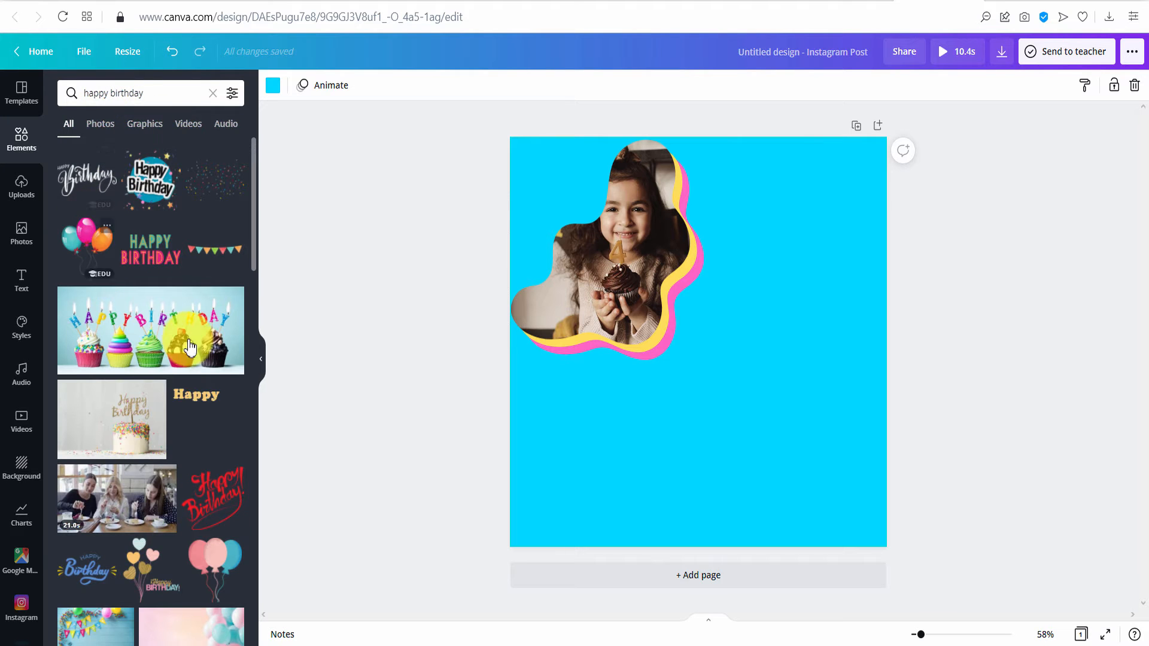
scroll(200, 346, down, 5)
click(221, 257)
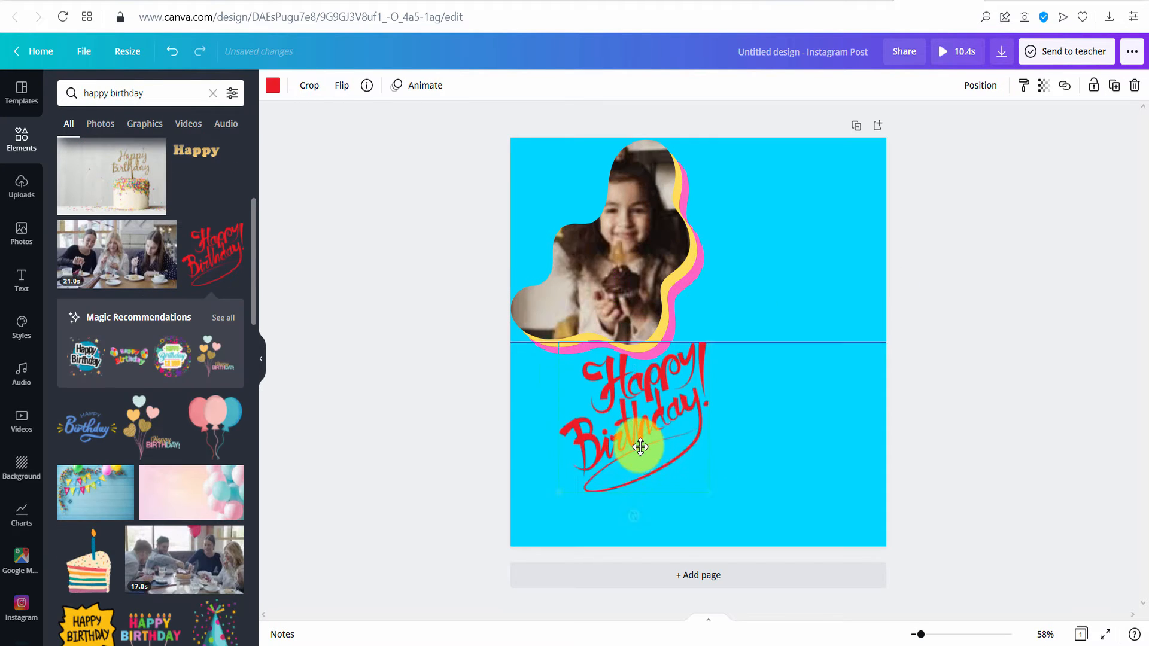
click(273, 85)
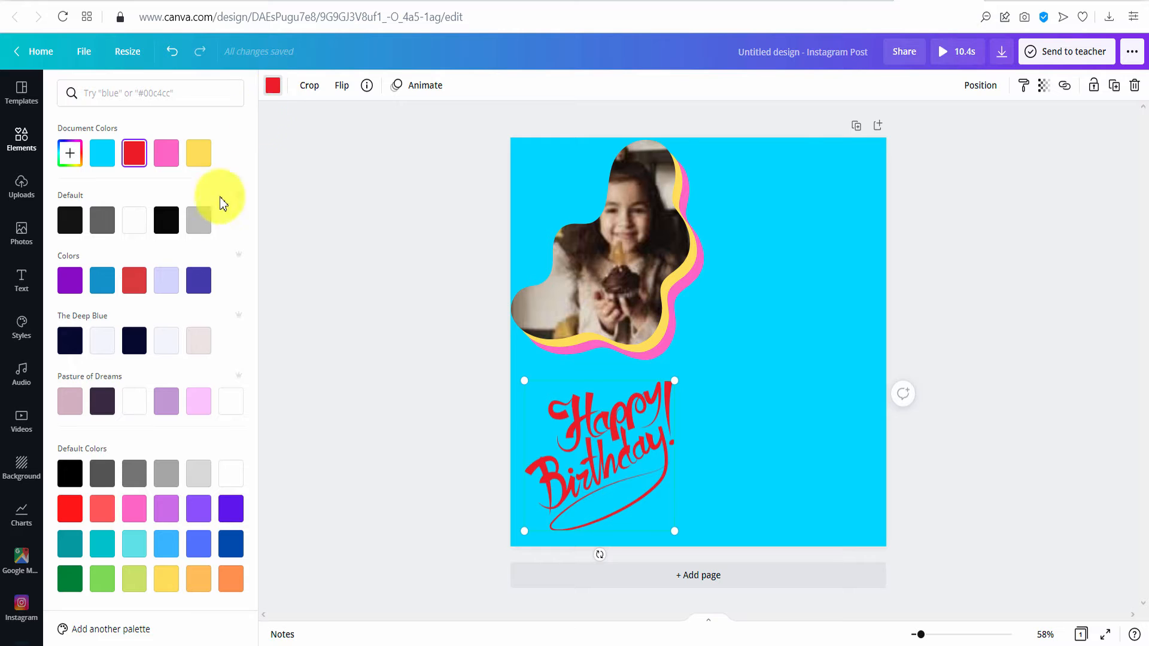
click(134, 221)
click(434, 409)
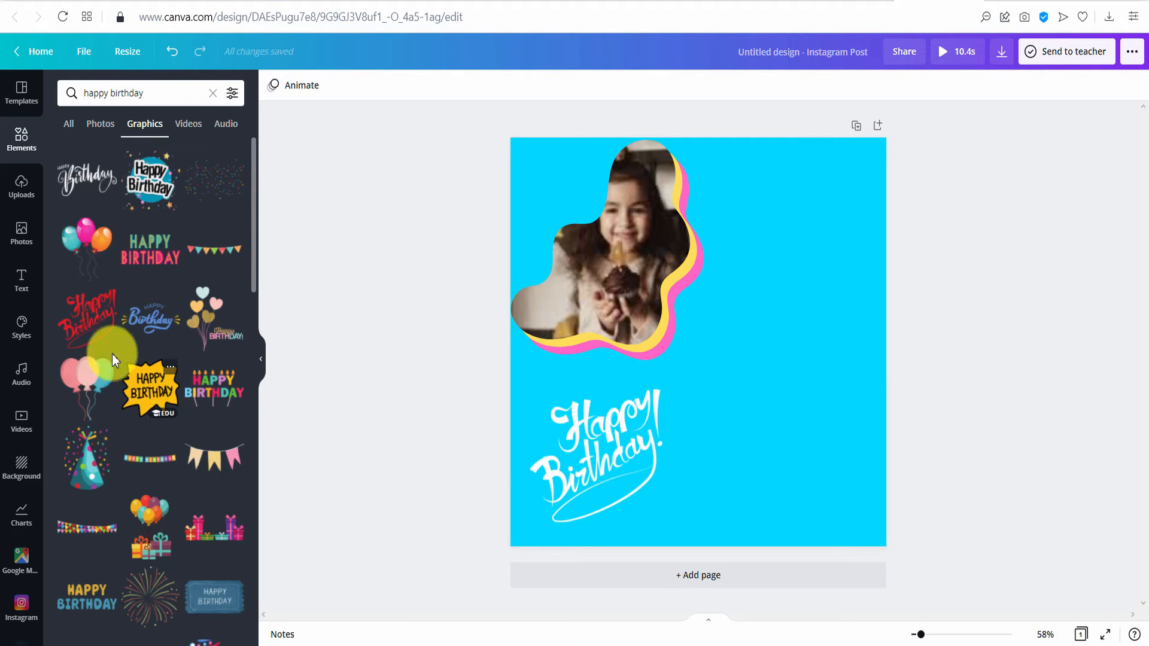
- Search the elements for 'gradient'
click(213, 97)
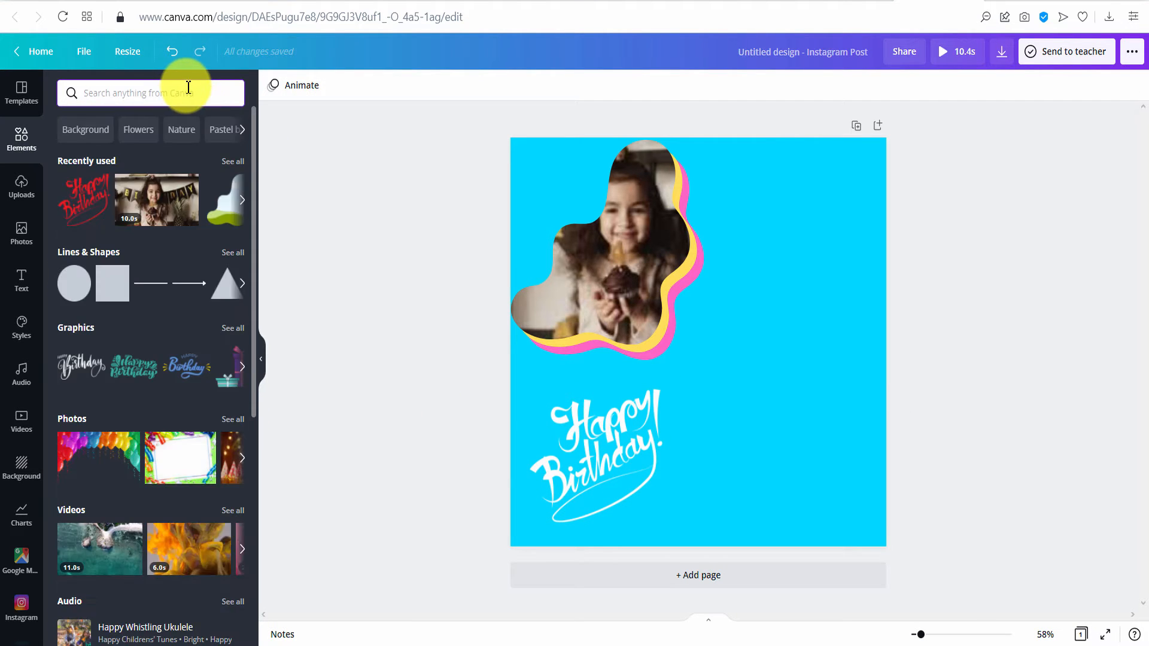
text(gradient)
key(Return)
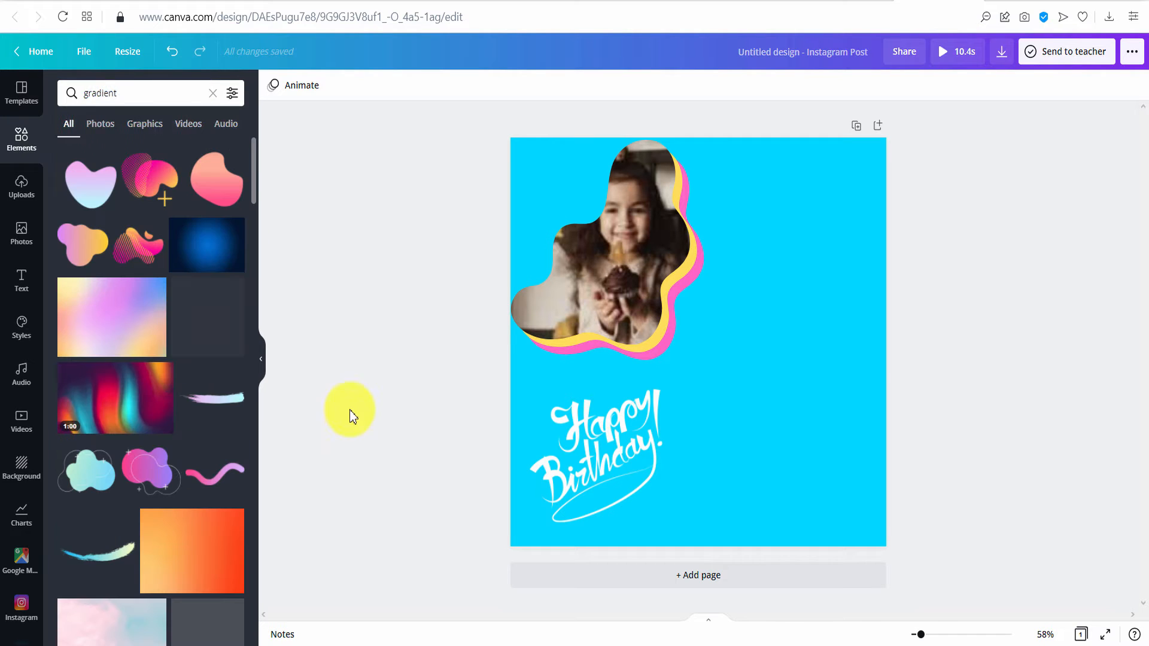
- Add a blue-pink gradient blob graphic, tilt it about -18°, enlarge it and place it over the text
scroll(141, 203, down, 3)
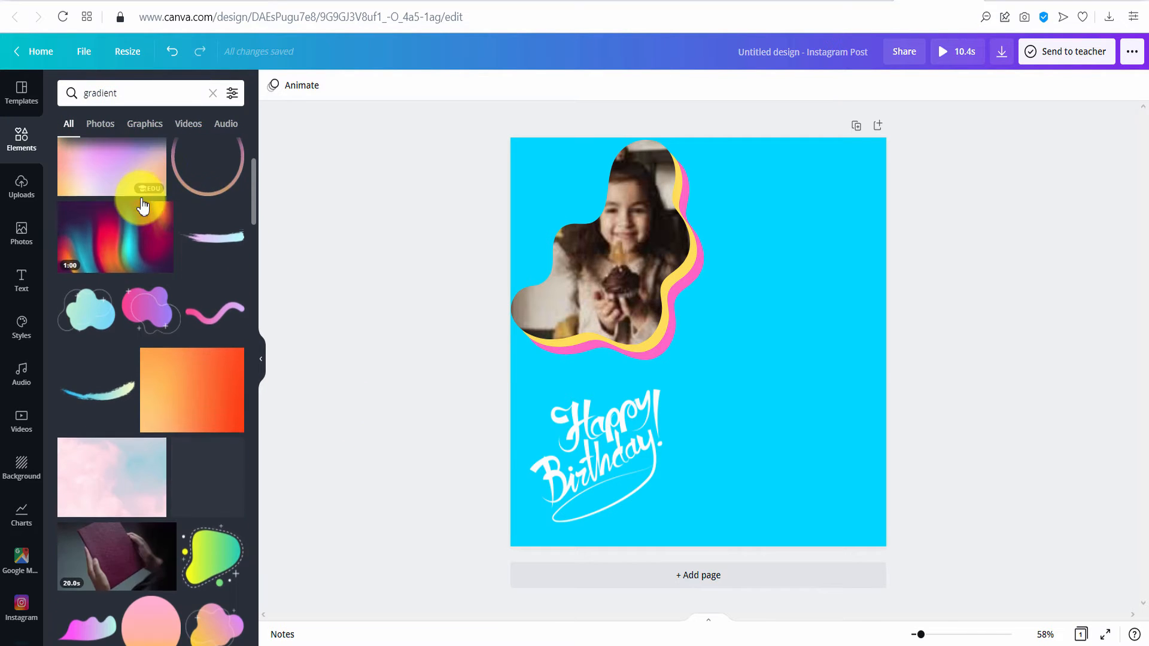
click(151, 124)
scroll(161, 287, down, 10)
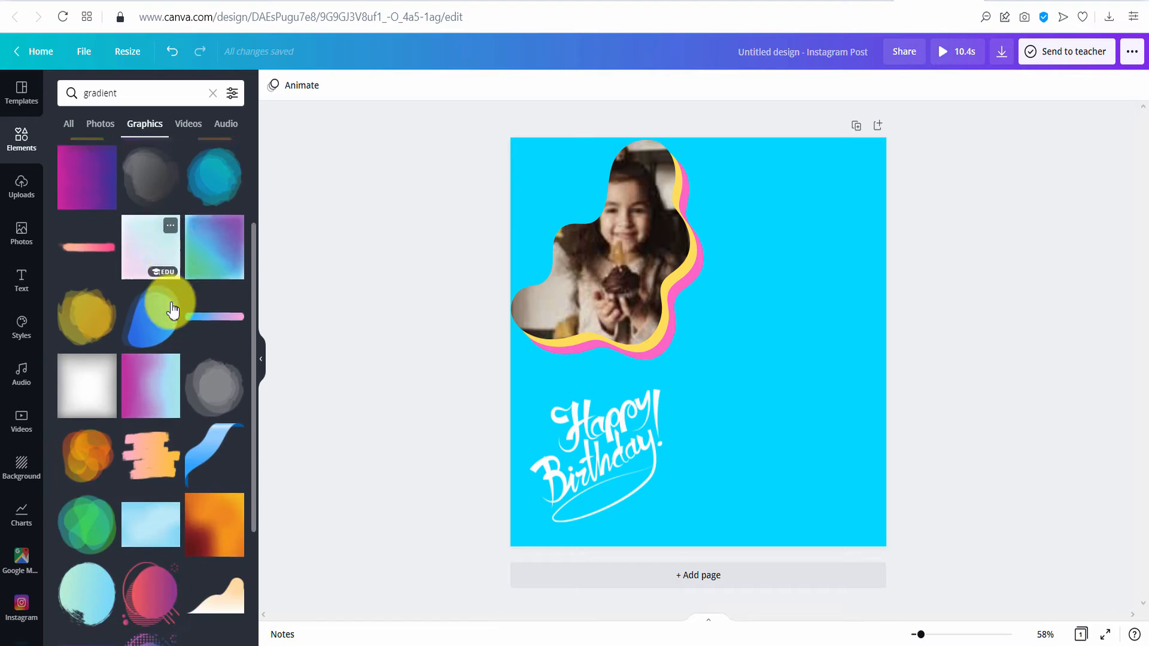
scroll(149, 313, down, 5)
click(149, 553)
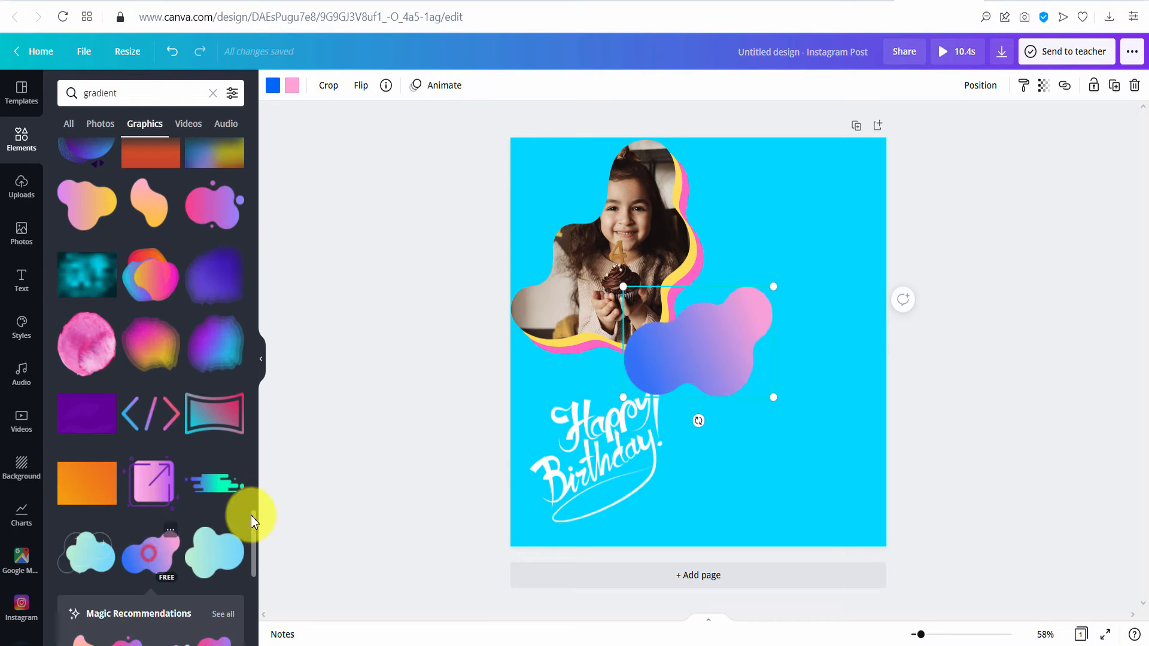
drag(734, 369, 779, 374)
drag(742, 426, 767, 435)
drag(692, 432, 672, 456)
drag(757, 362, 625, 444)
- Send the blob behind the Happy Birthday text, then shrink the text and centre it on the blob
click(980, 85)
click(948, 130)
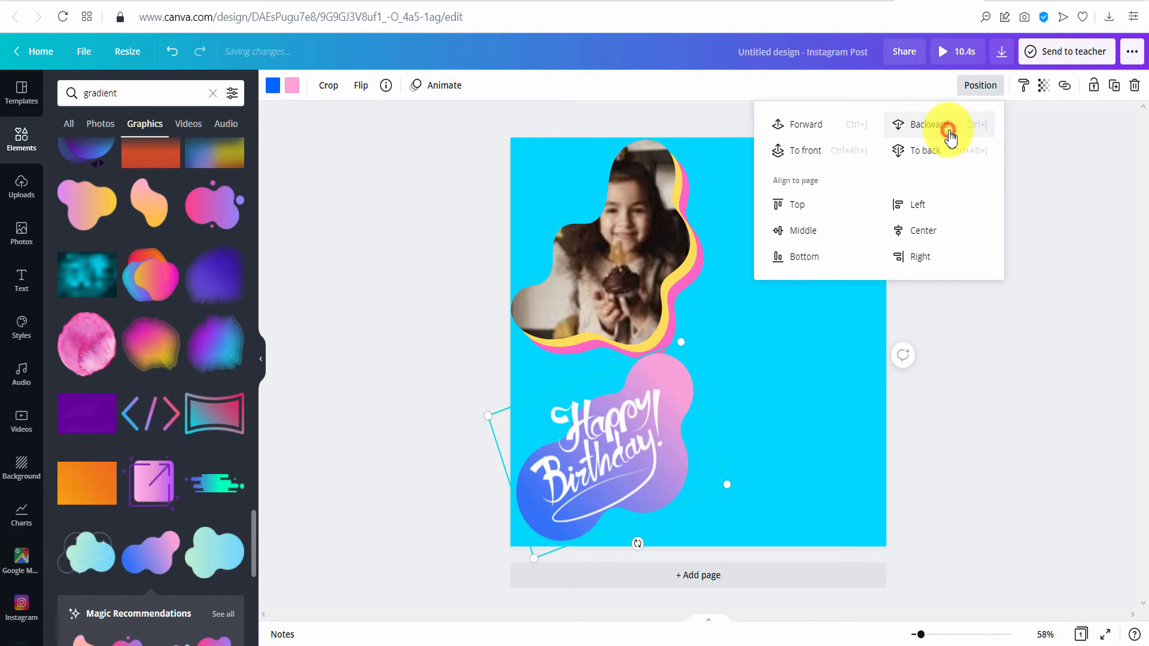
click(1114, 415)
click(620, 437)
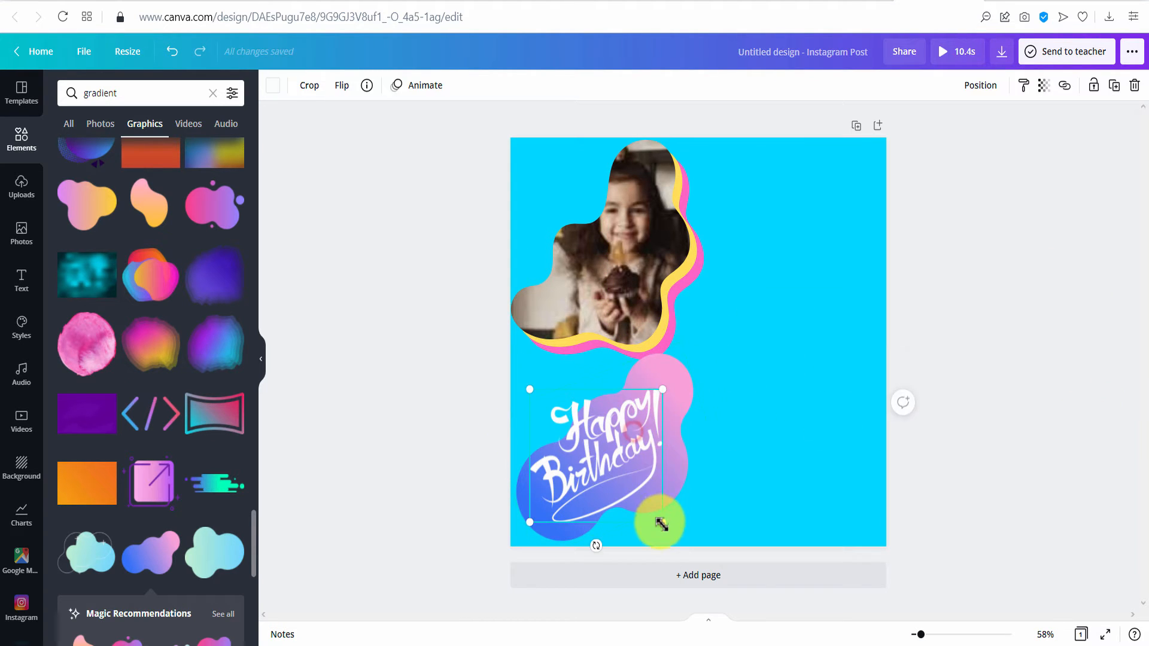
drag(659, 521, 635, 487)
drag(604, 453, 628, 467)
click(1042, 404)
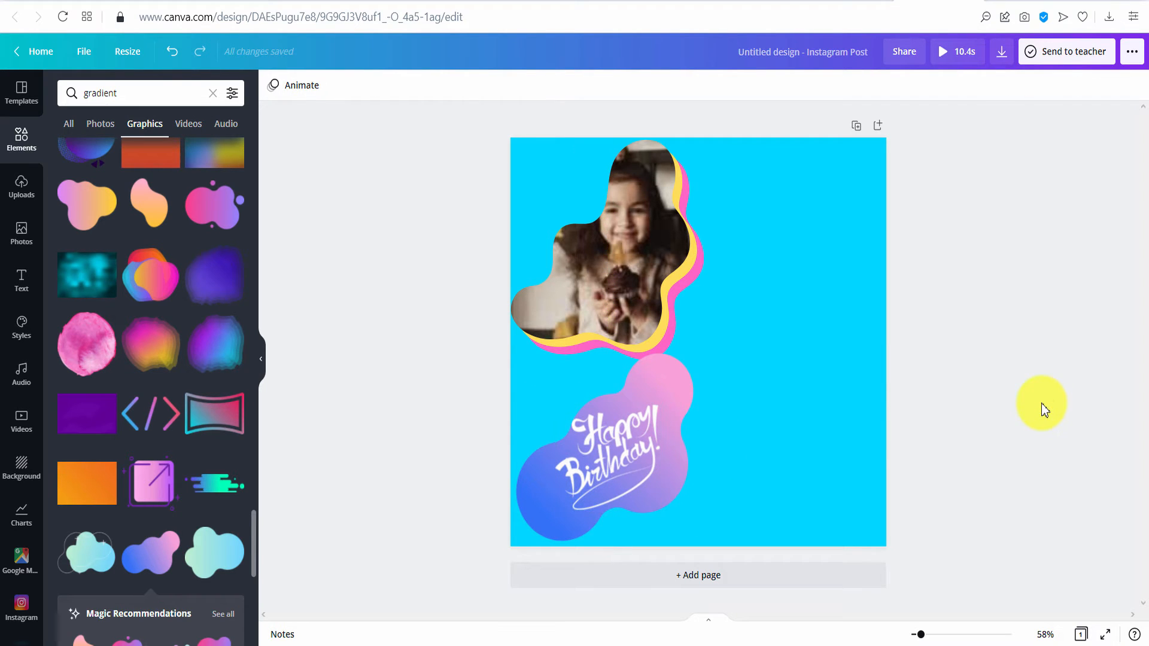
- Change the blob's gradient stops to yellow and bright pink, then duplicate the blob
click(538, 526)
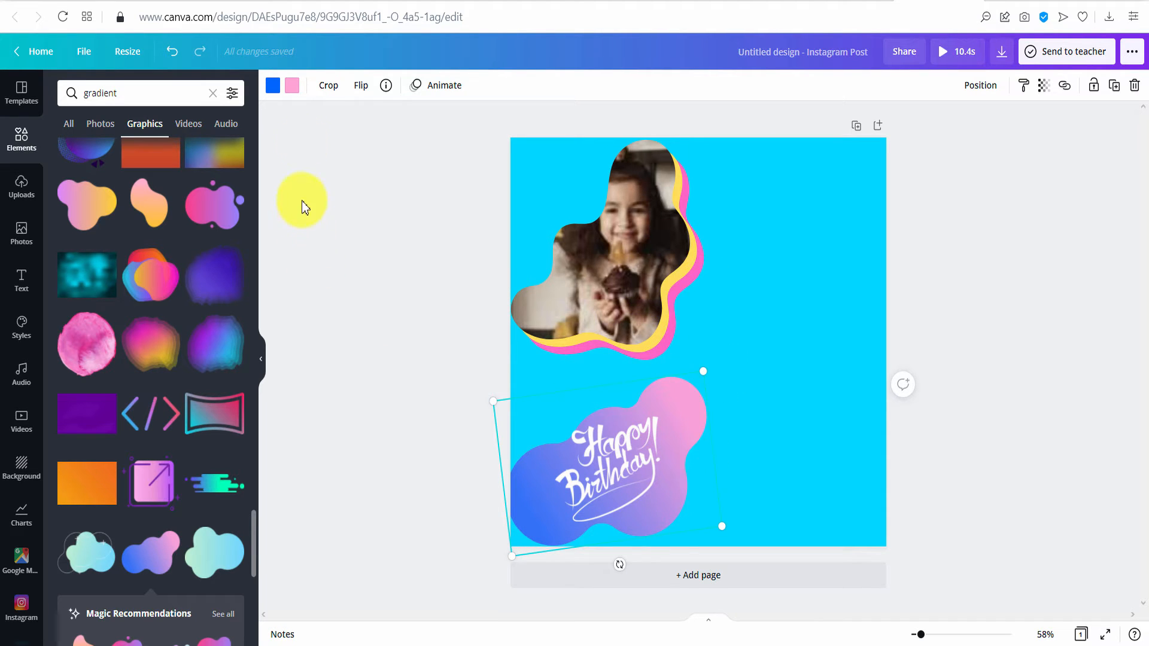
click(272, 90)
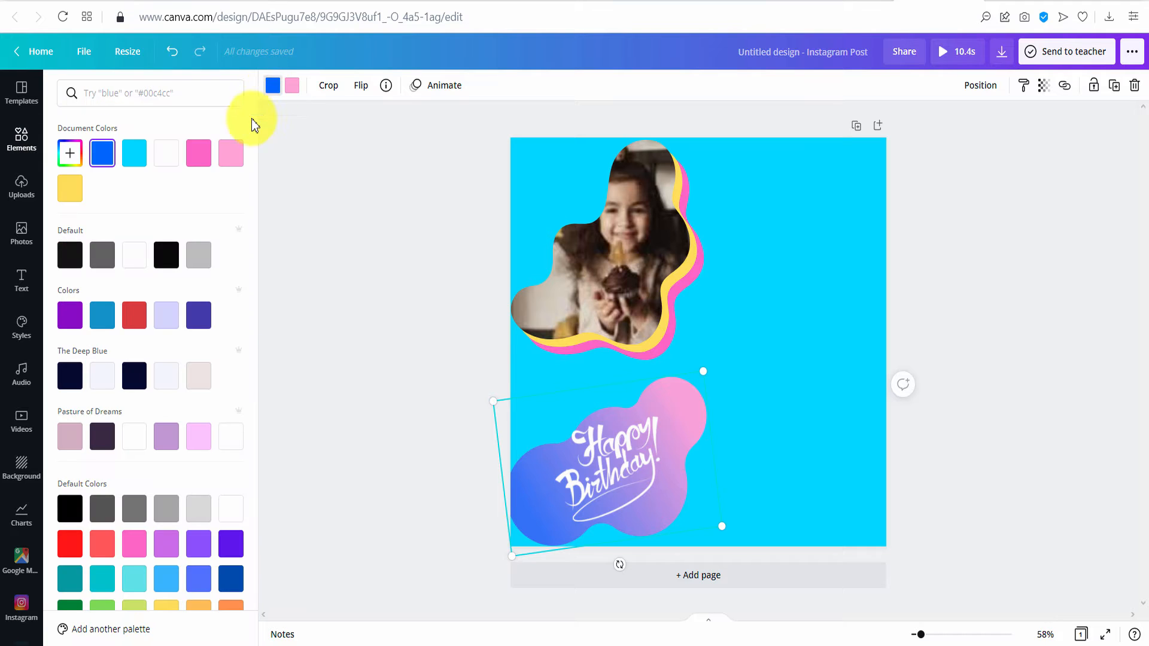
click(74, 193)
click(292, 87)
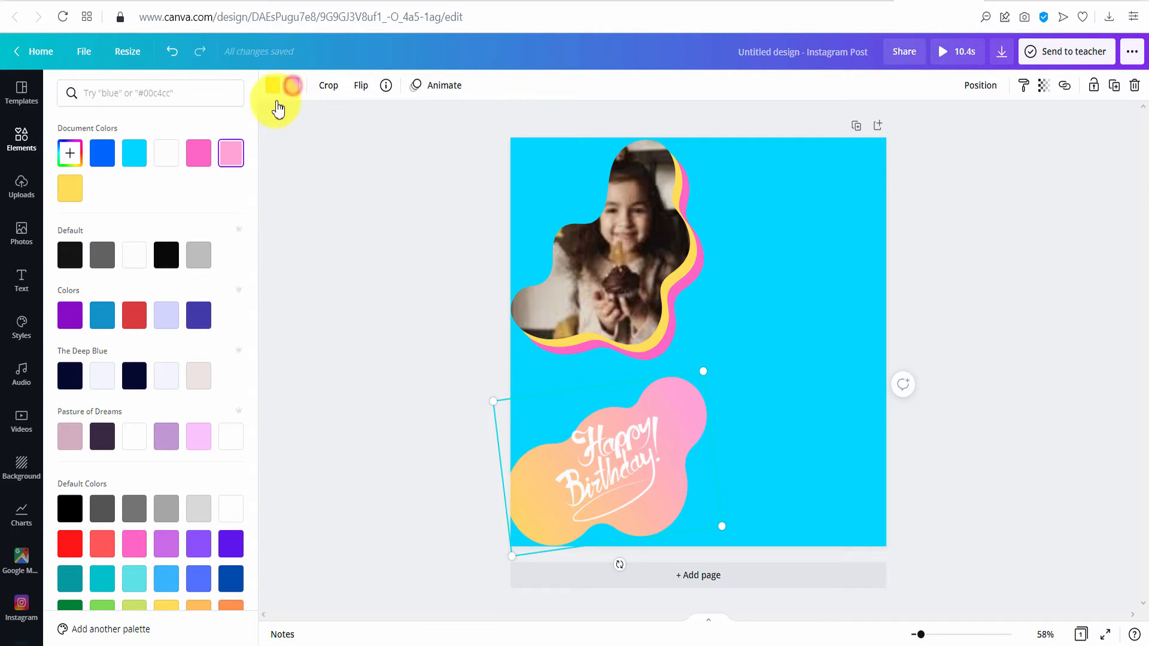
click(203, 155)
click(376, 290)
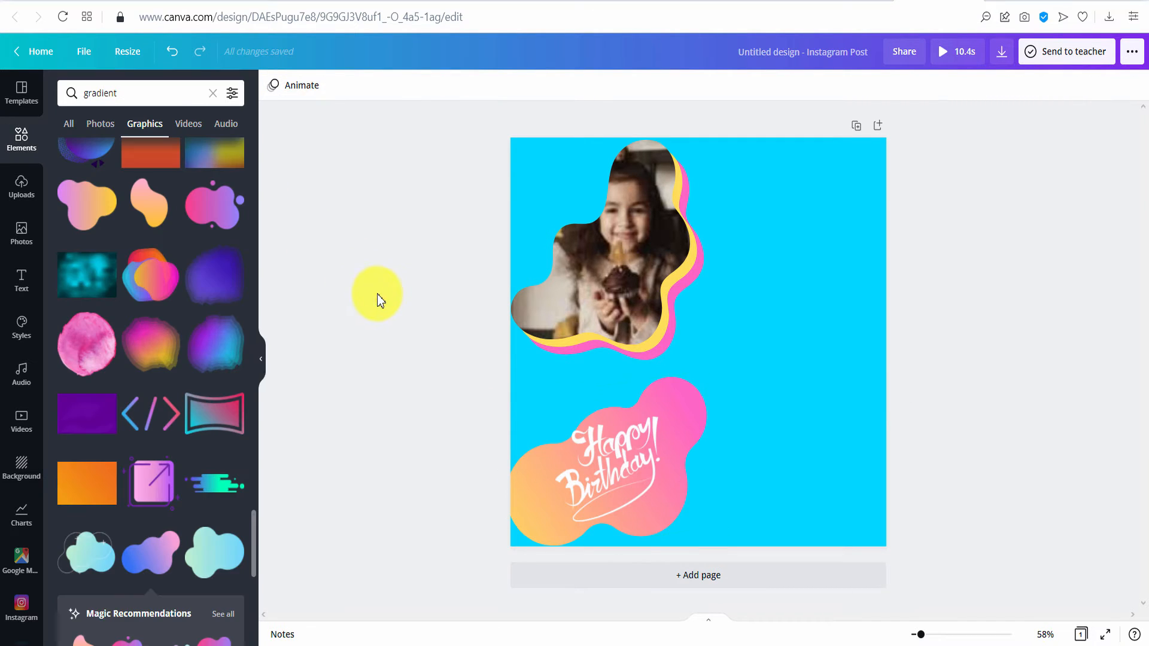
click(673, 522)
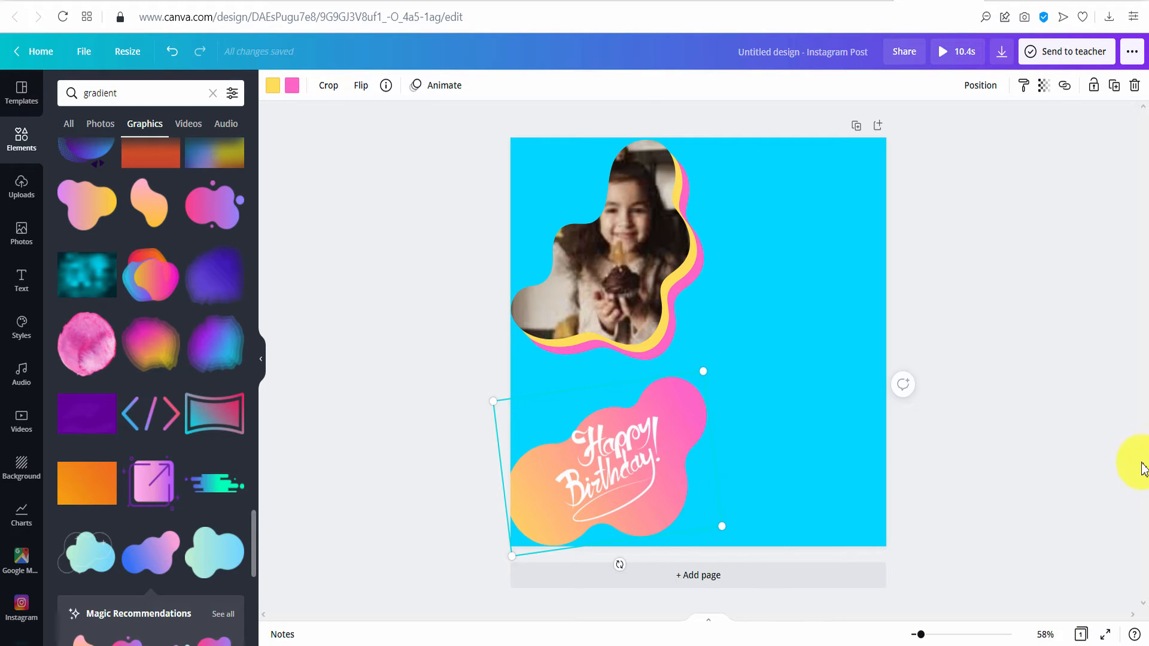
click(1113, 87)
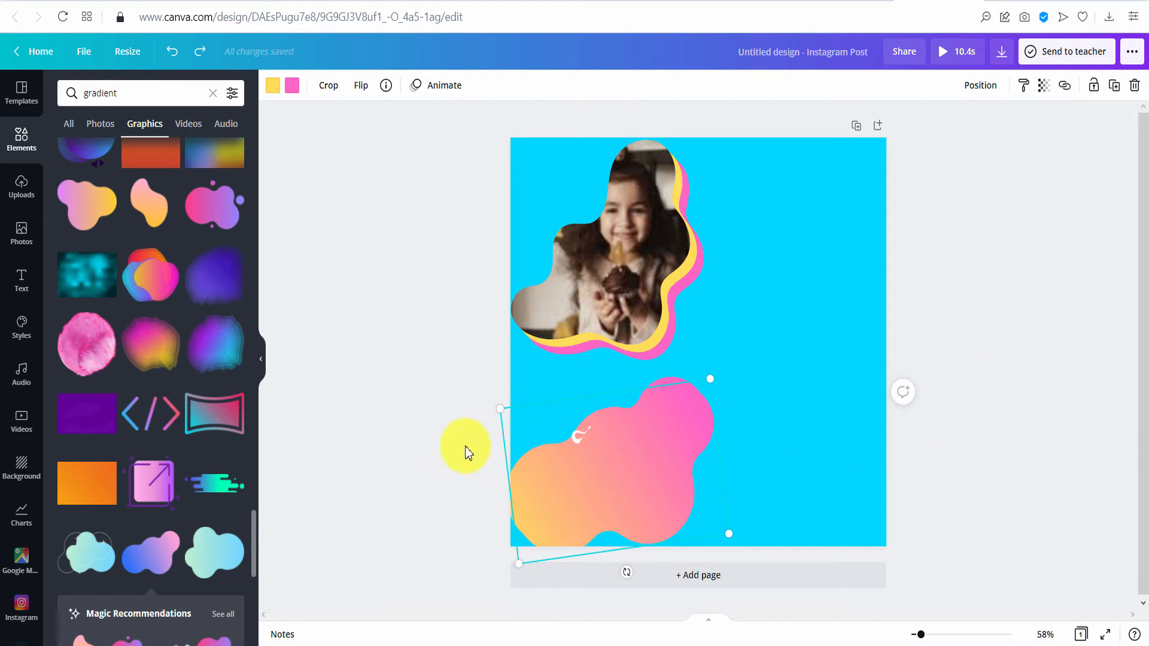
- Set the copy's gradient stops to pink and yellow
click(274, 87)
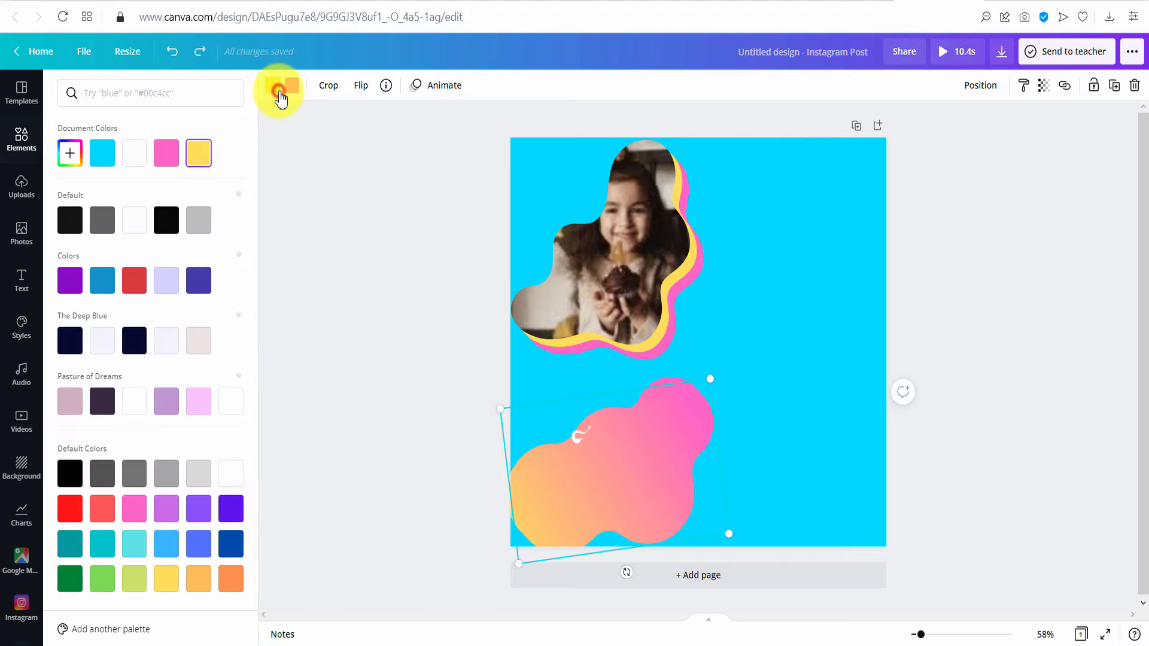
click(165, 154)
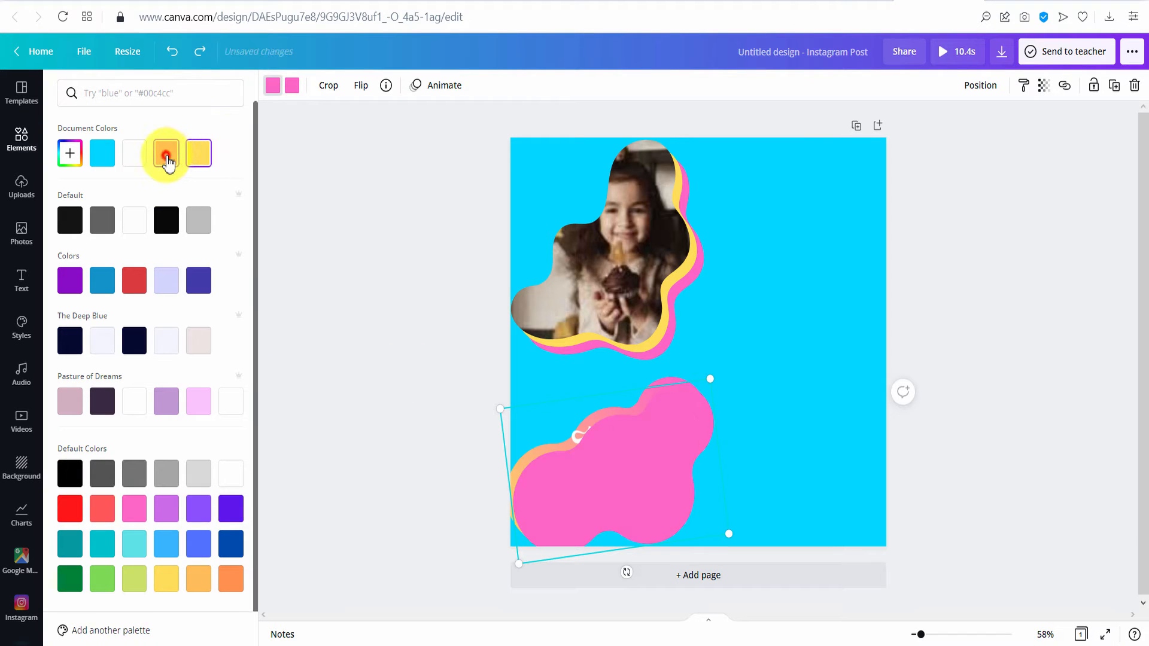
click(289, 85)
click(198, 154)
click(353, 238)
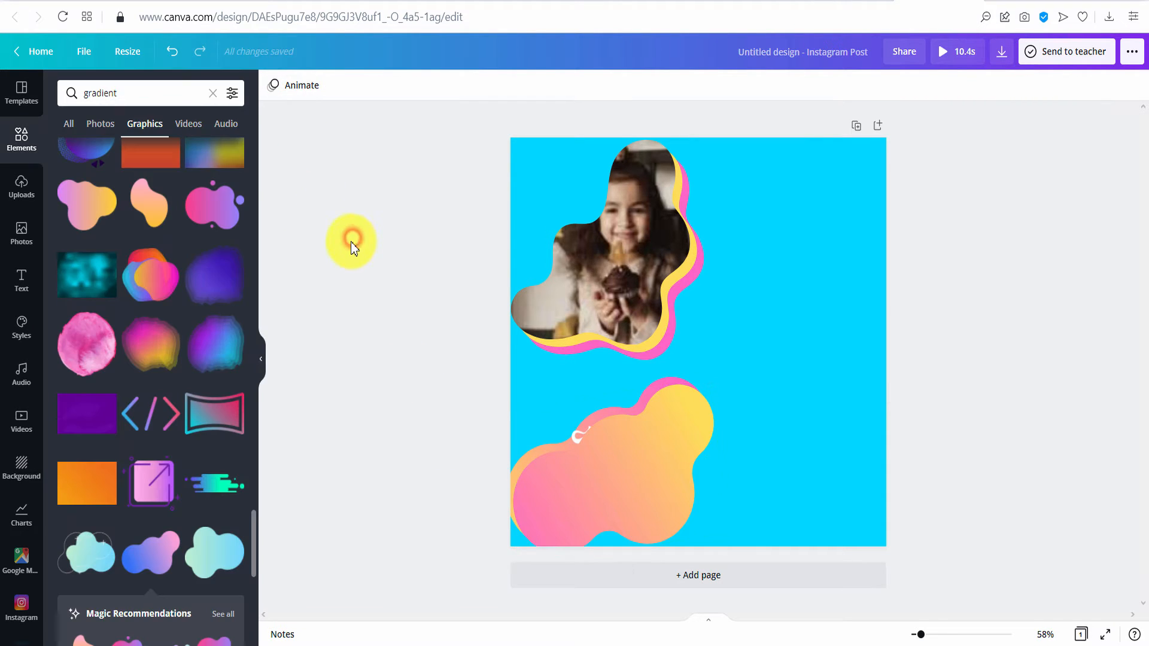
- Send the pink-to-yellow copy back two layers, behind the text and the other blob
click(674, 481)
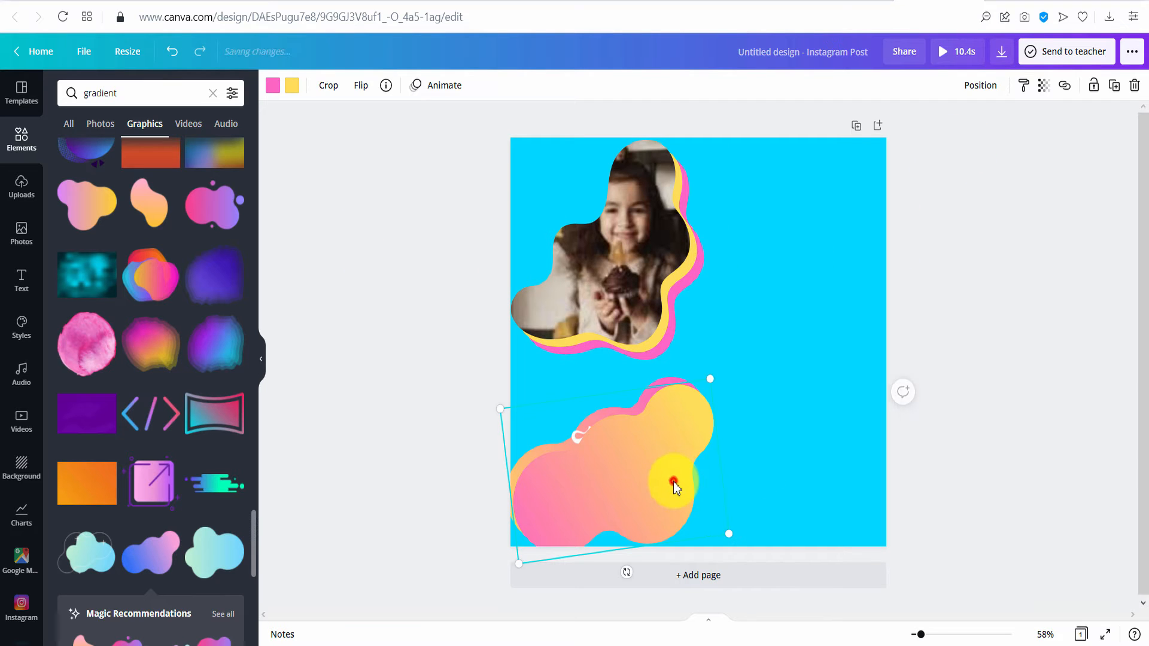
click(980, 85)
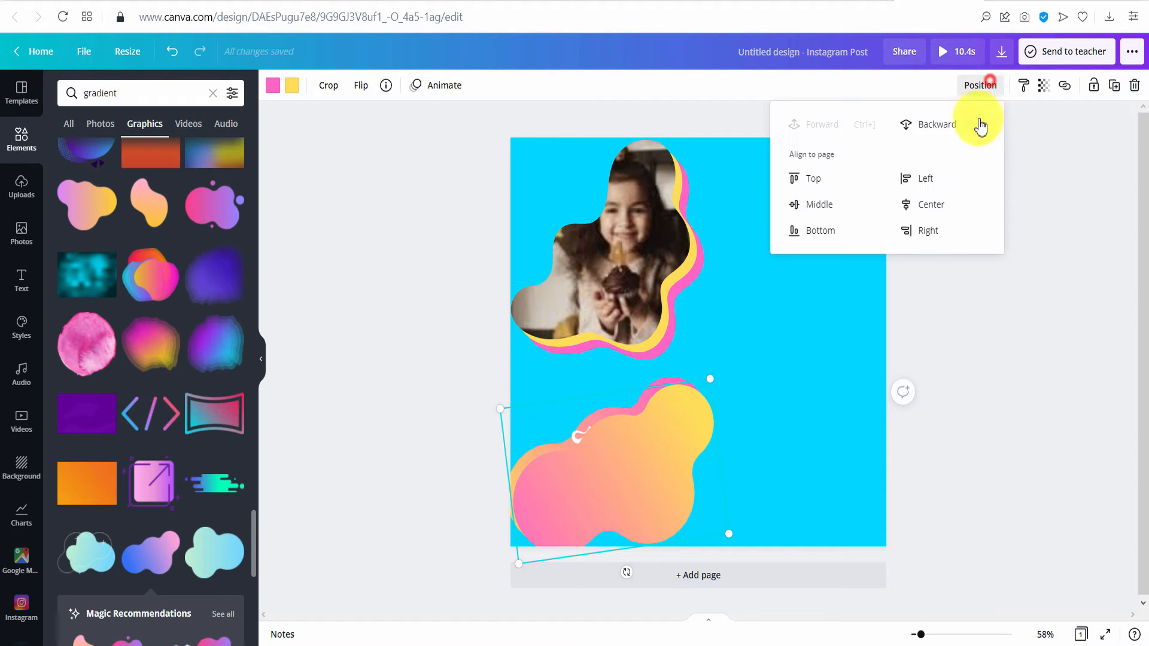
click(955, 127)
click(955, 126)
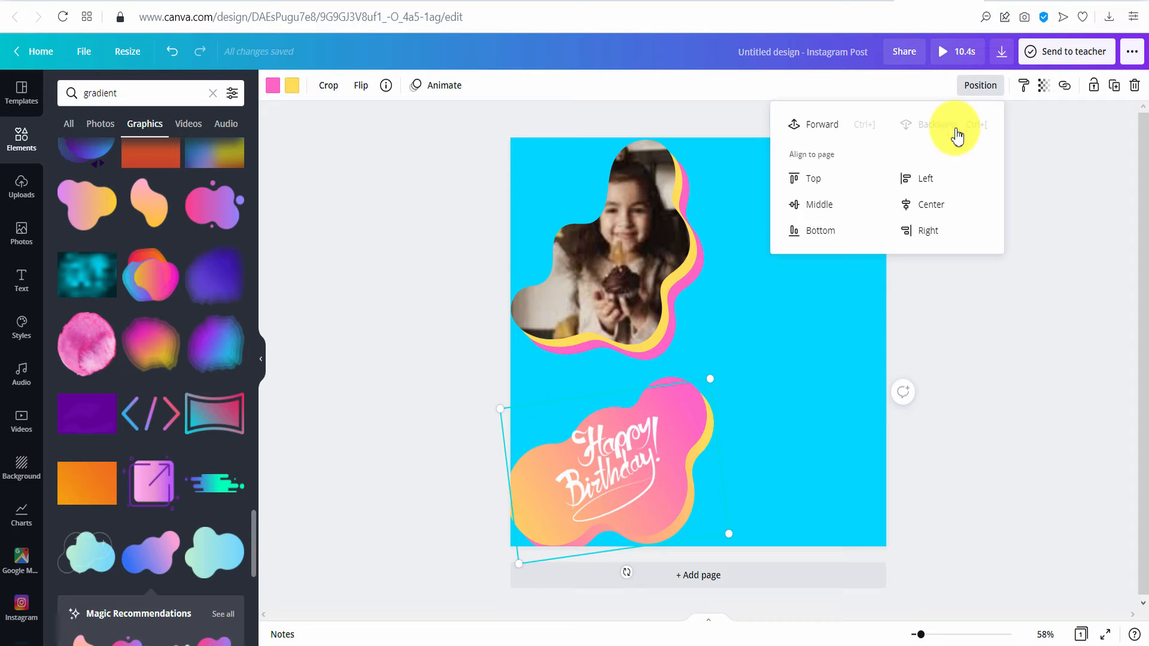
click(1088, 351)
click(1071, 350)
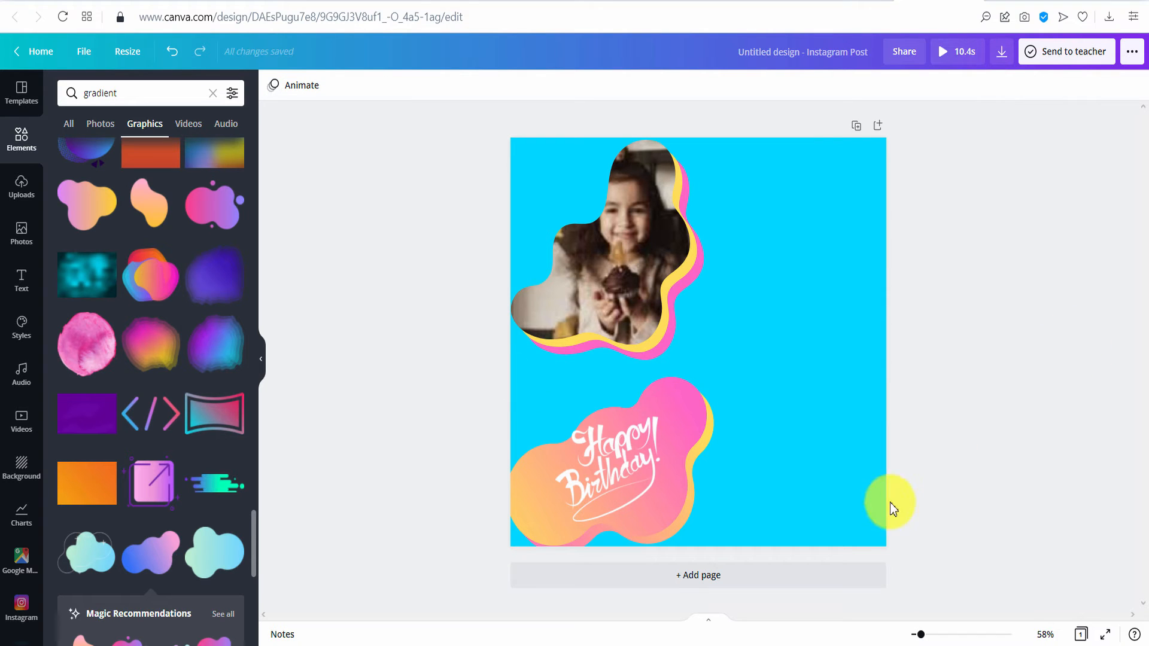
- Resize the blobs and Happy Birthday text together and tuck them into the bottom-left corner
drag(646, 502, 657, 497)
click(1003, 293)
drag(768, 383, 649, 490)
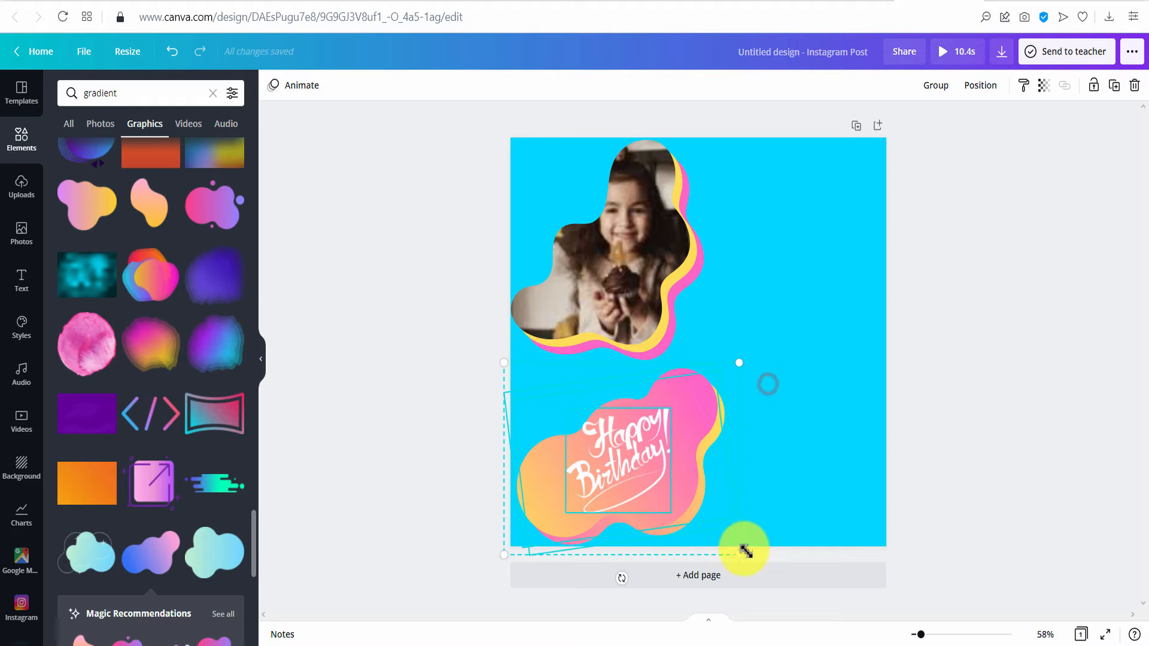
drag(745, 551, 706, 520)
drag(654, 474, 636, 506)
drag(677, 401, 691, 389)
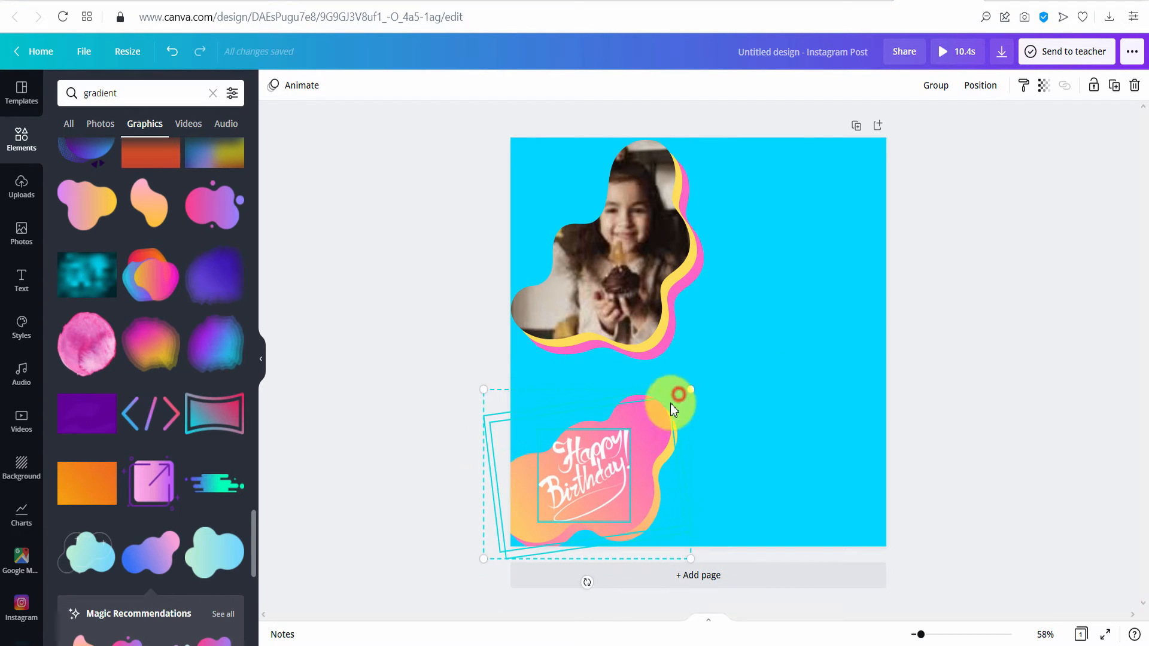
click(957, 333)
- Shrink the photo with its yellow and pink frames slightly, then select the pink-yellow blob
drag(800, 218, 612, 317)
drag(707, 364, 686, 342)
click(1084, 402)
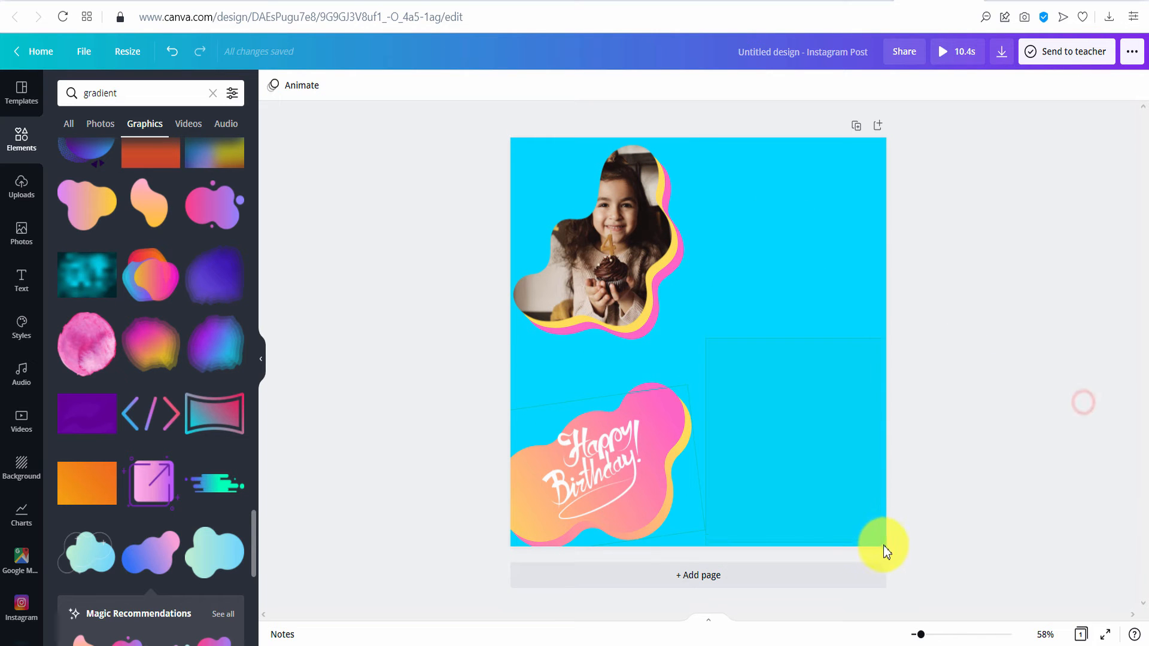
drag(883, 545, 888, 545)
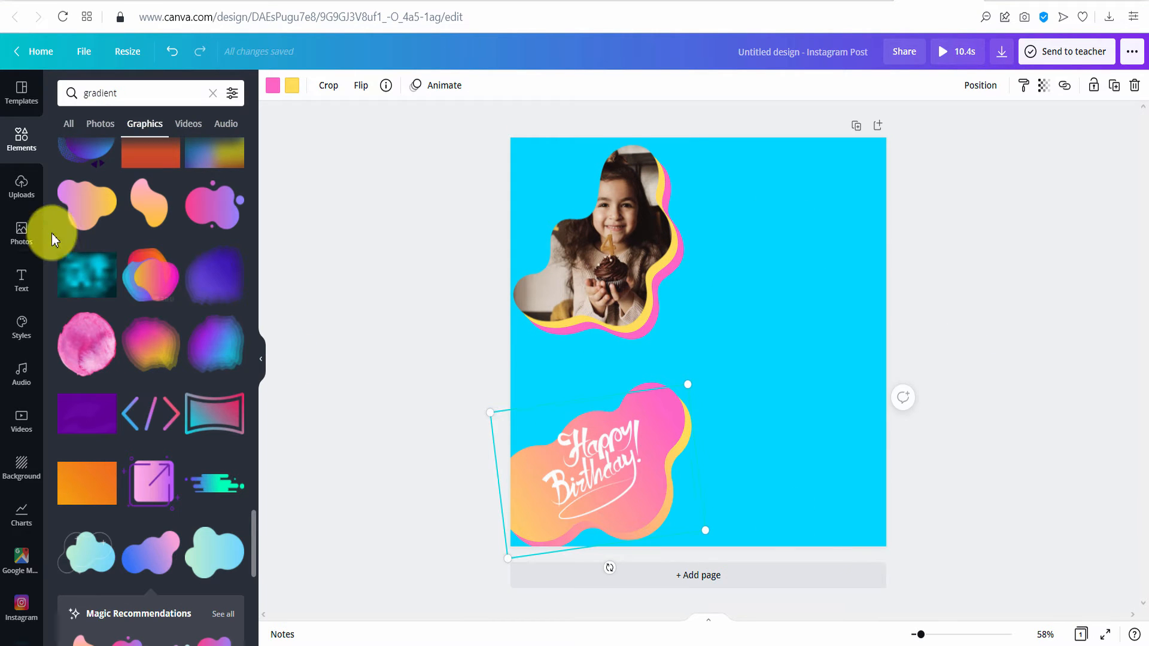
- Search photos for 'cake', add the pink drip cake at bottom right, and crop its empty top
click(21, 232)
click(140, 94)
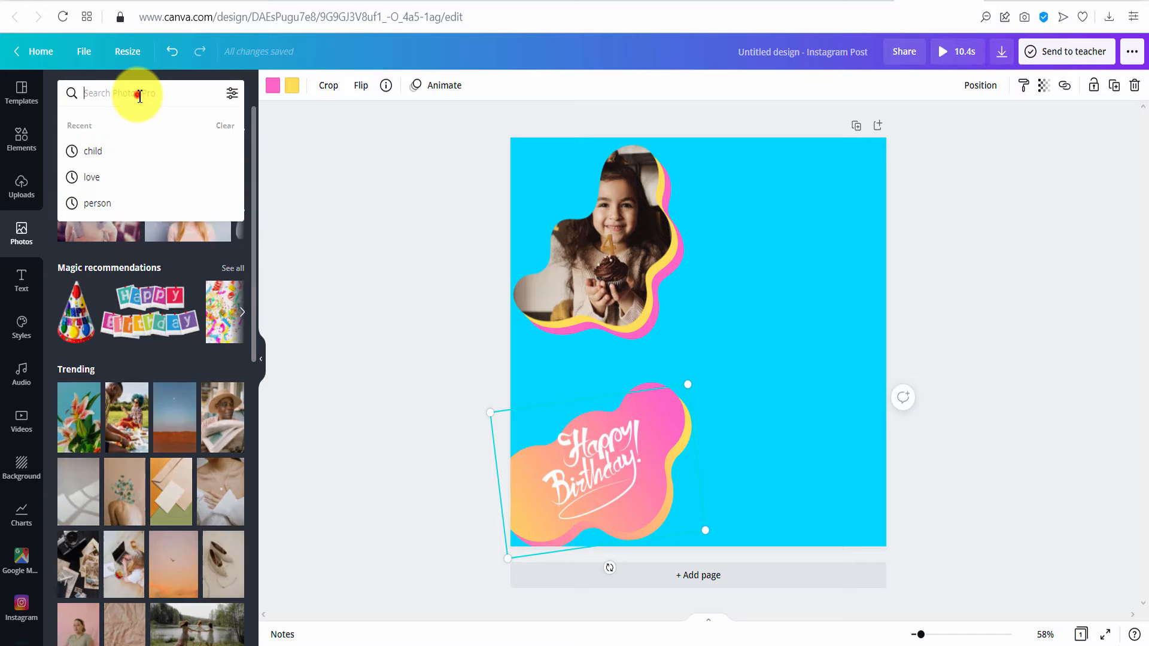
text(cake)
key(Return)
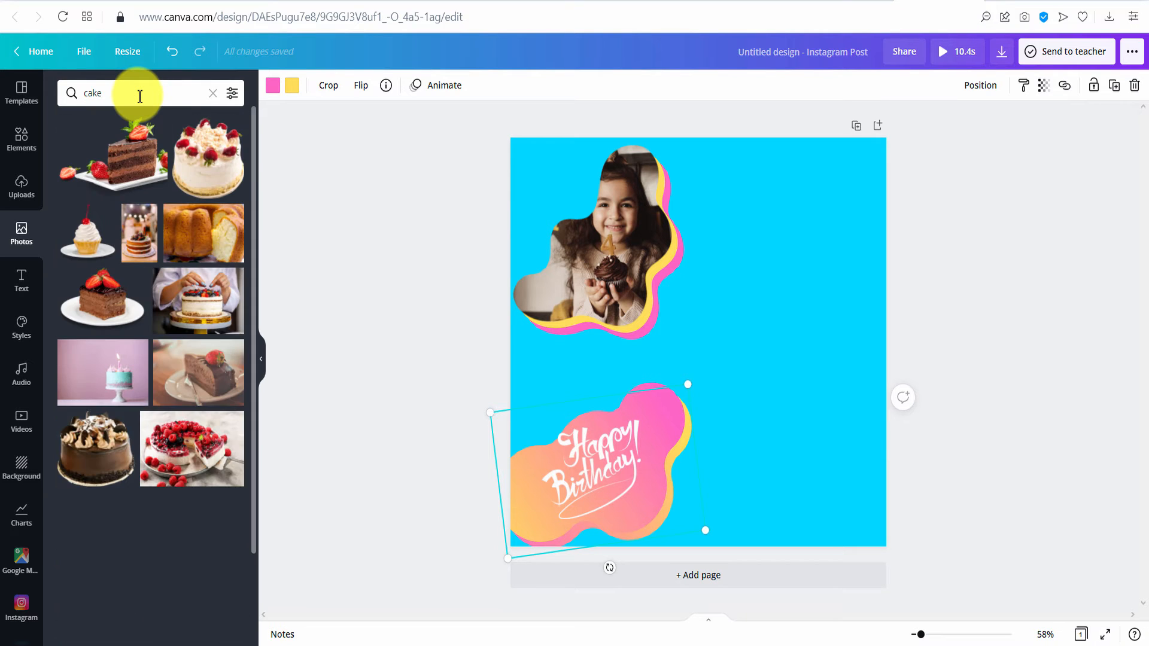
scroll(112, 266, down, 7)
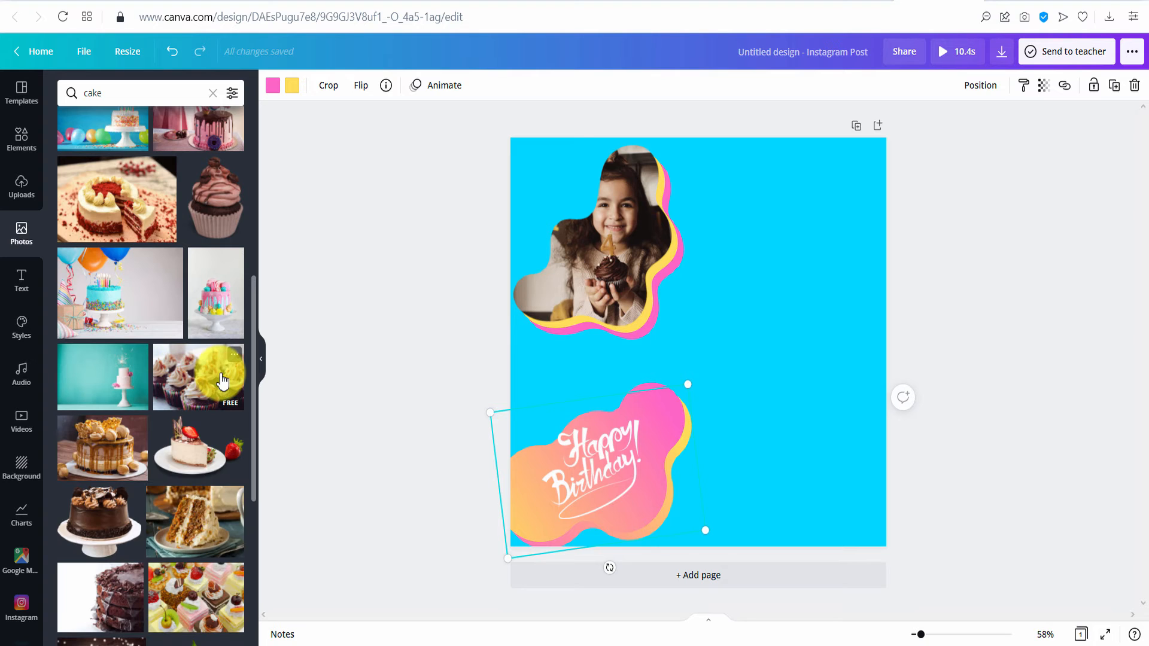
scroll(222, 381, down, 1)
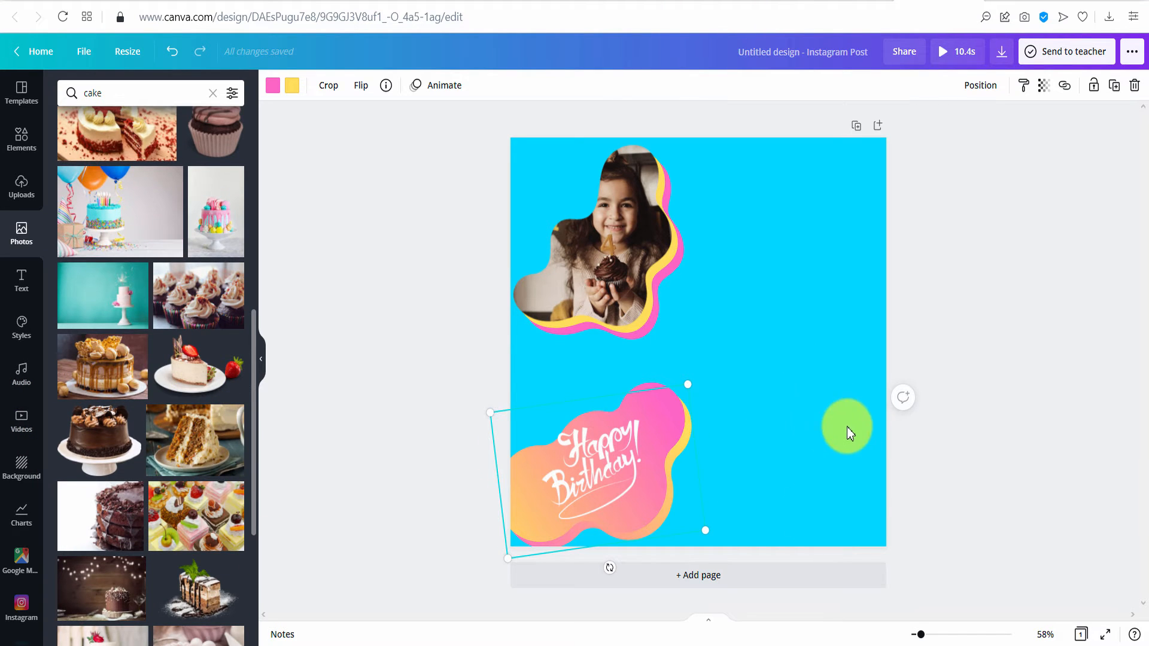
scroll(206, 305, down, 2)
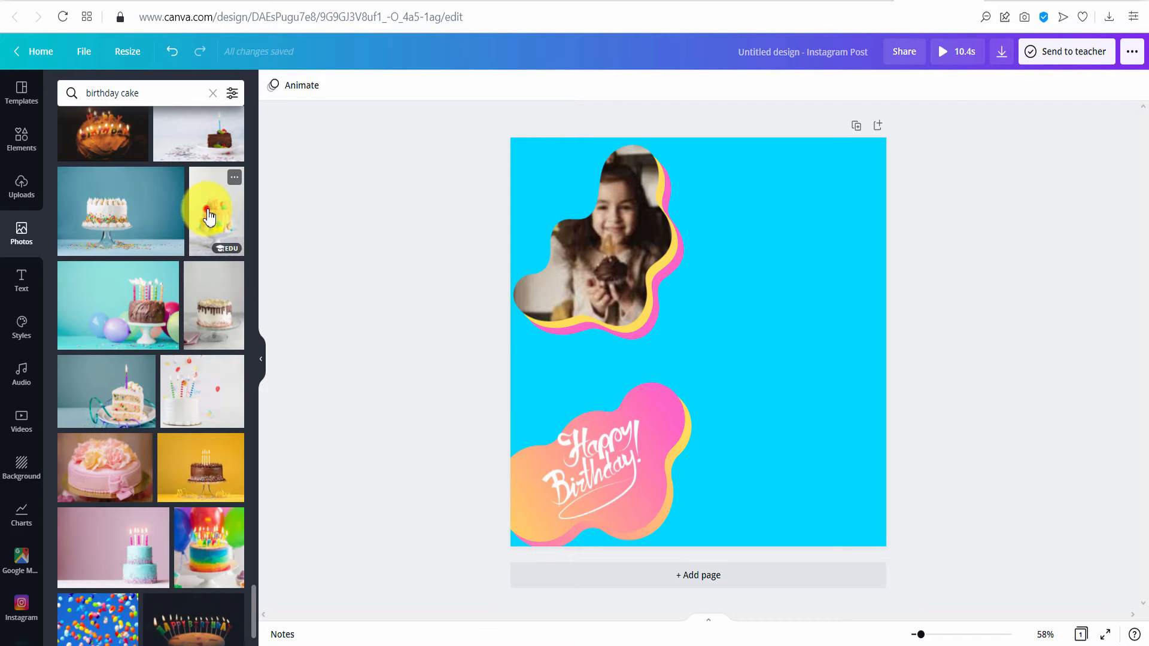
click(208, 218)
drag(744, 428, 799, 479)
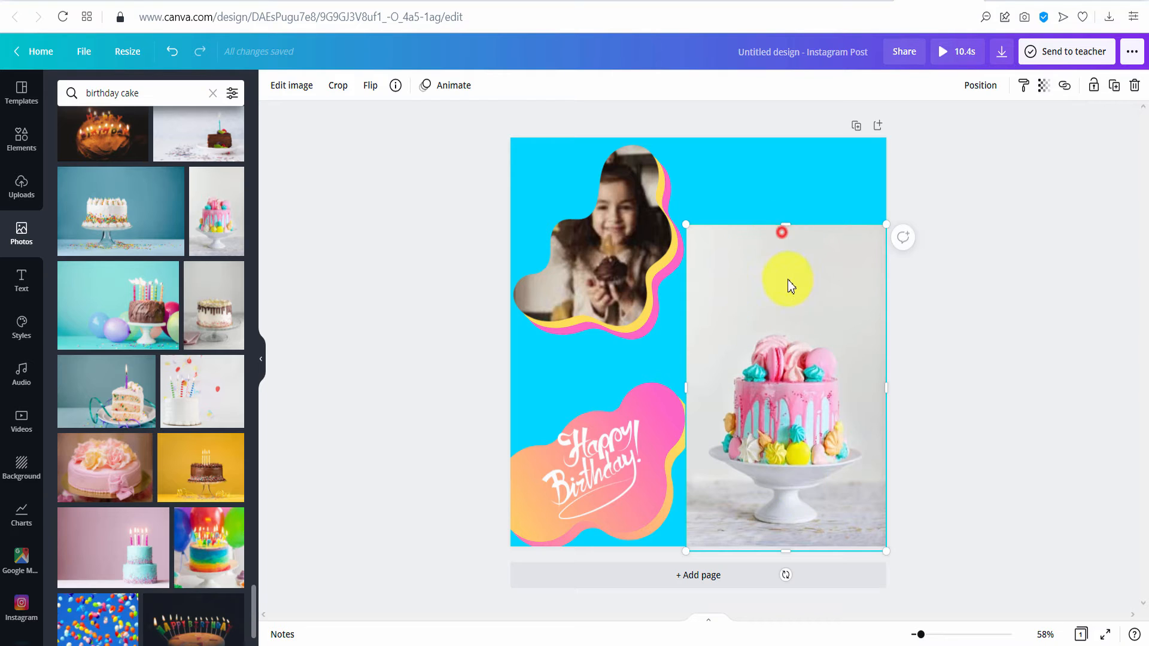
drag(787, 279, 790, 329)
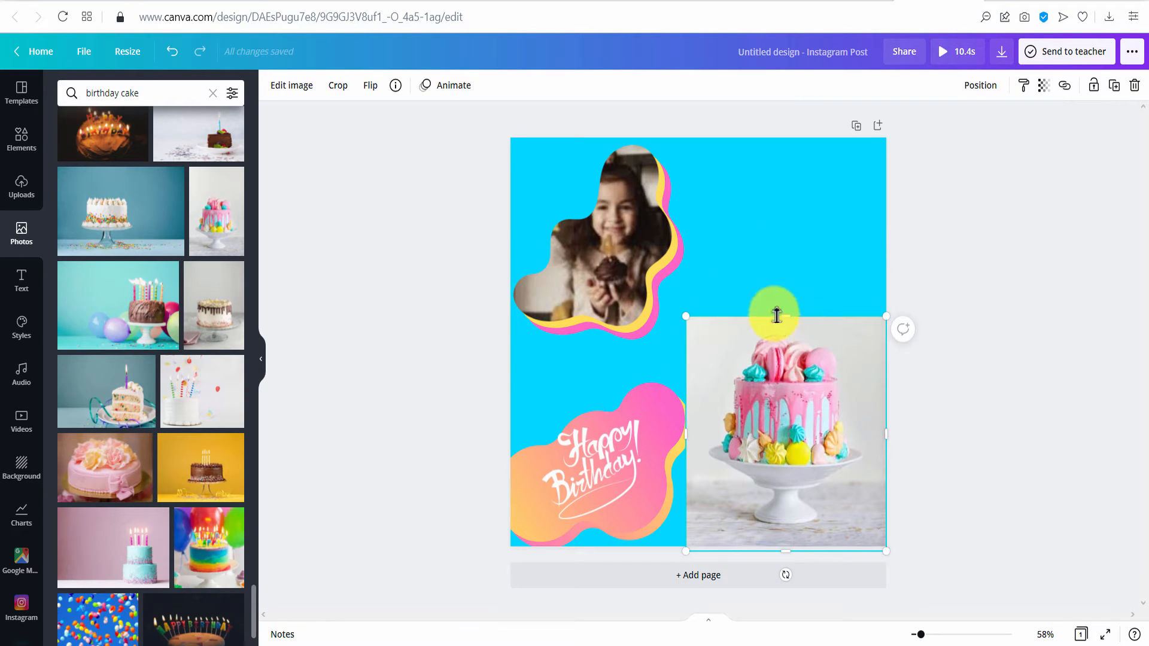
- Remove the cake photo's background and enlarge the cut-out cake slightly
click(292, 89)
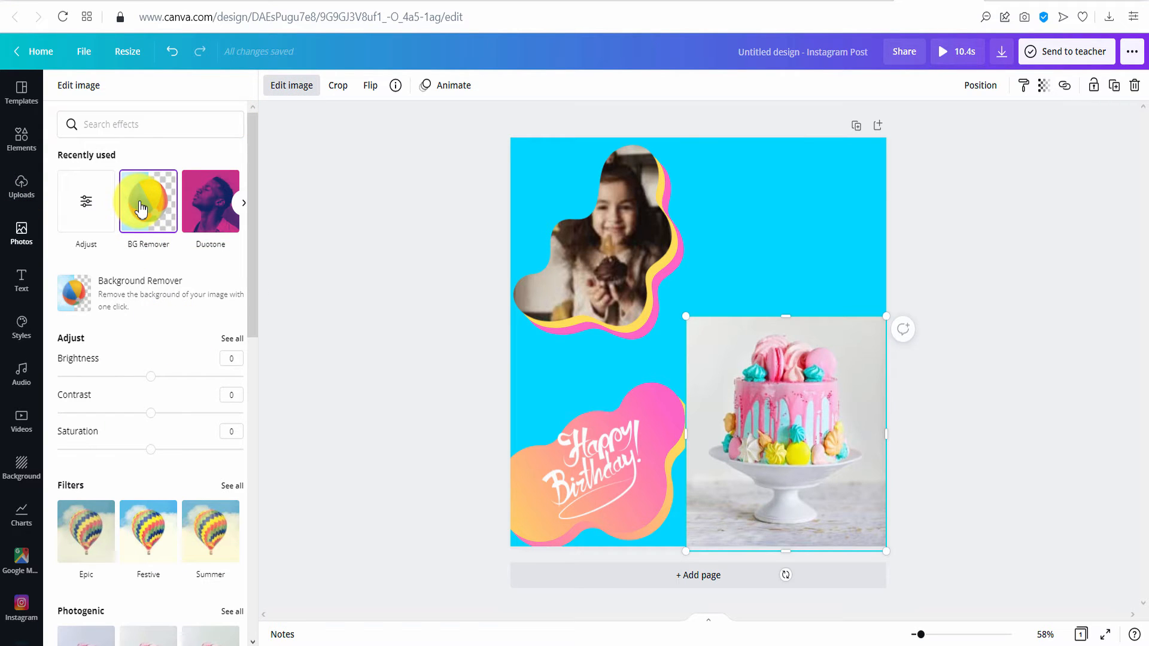
click(141, 210)
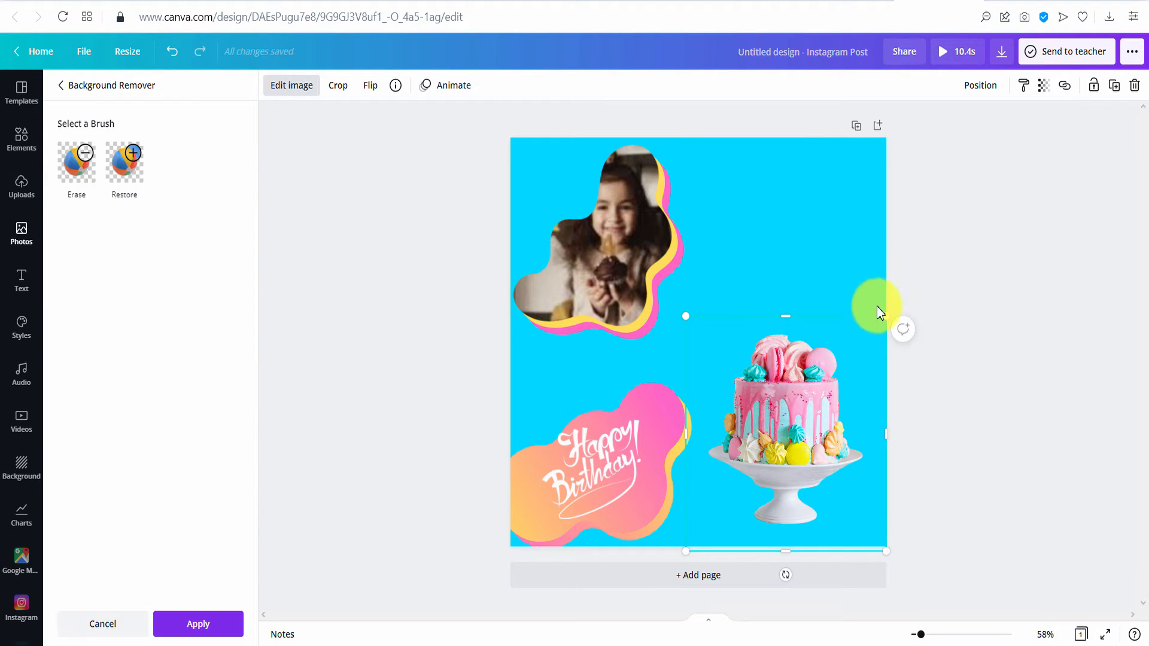
drag(883, 316, 909, 264)
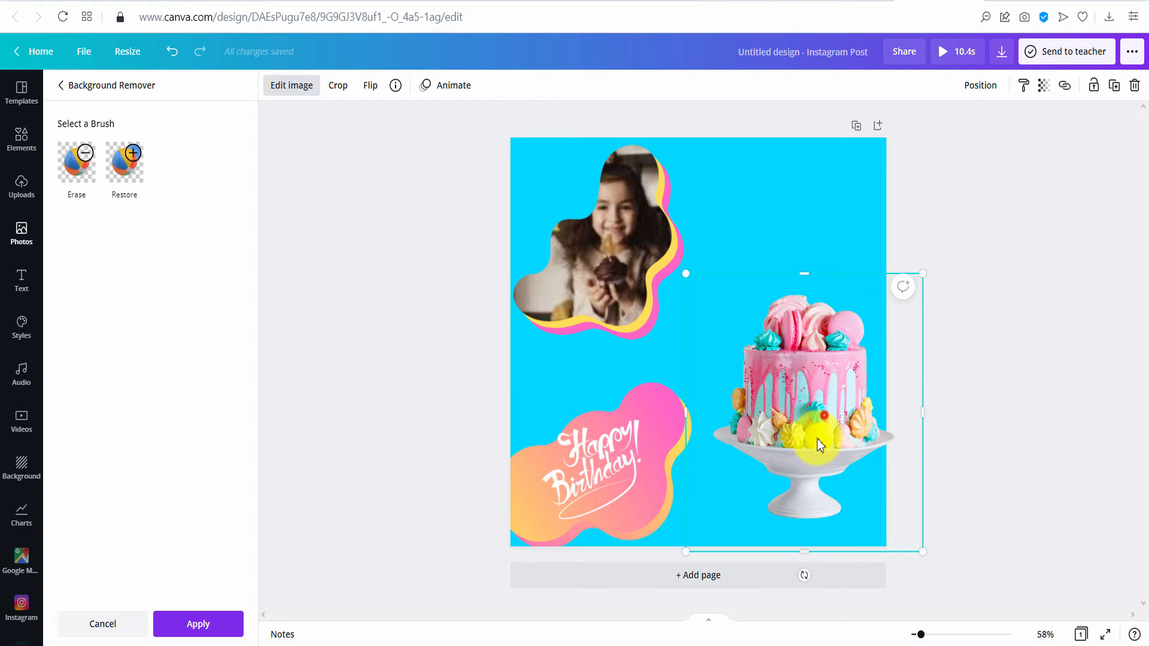
drag(816, 437, 825, 443)
drag(825, 443, 825, 432)
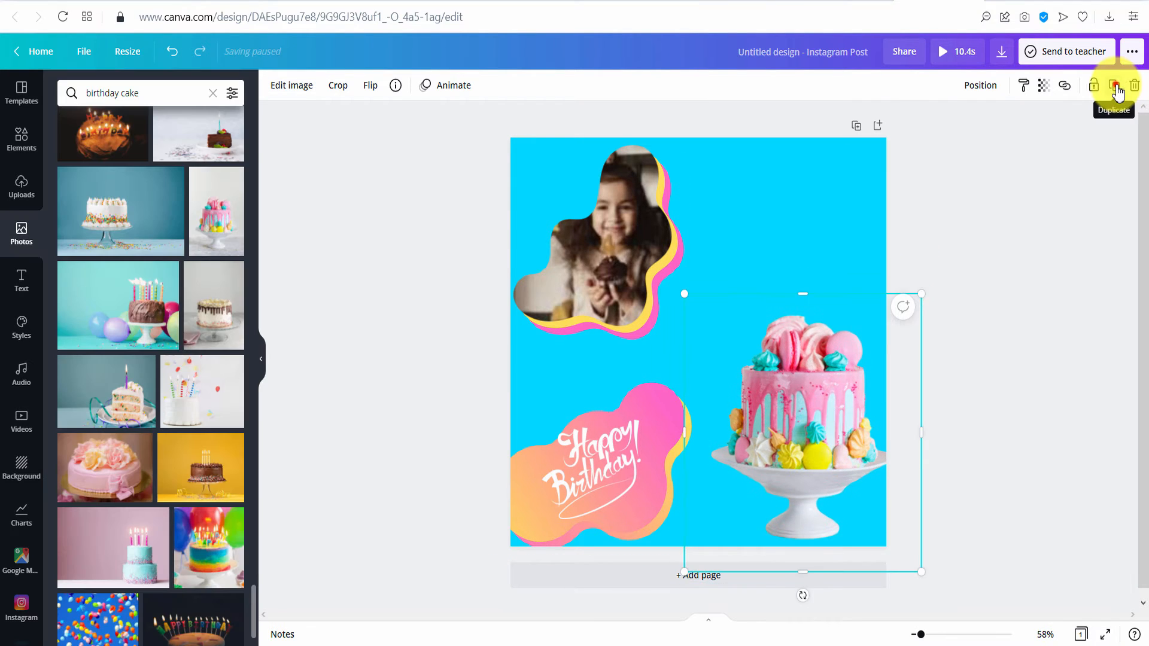
- Duplicate the cake and set the copy to brightness 100, tint -42 and blur 29
click(1116, 86)
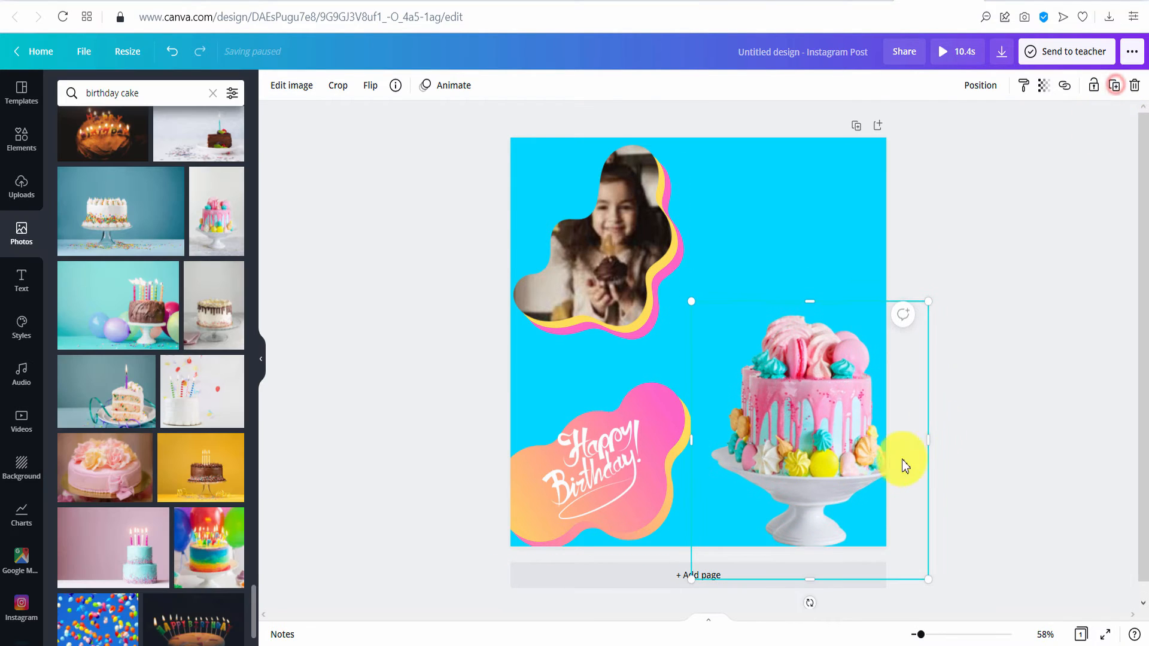
mouse_move(826, 485)
mouse_down()
mouse_move(811, 469)
mouse_move(819, 477)
mouse_up()
click(291, 86)
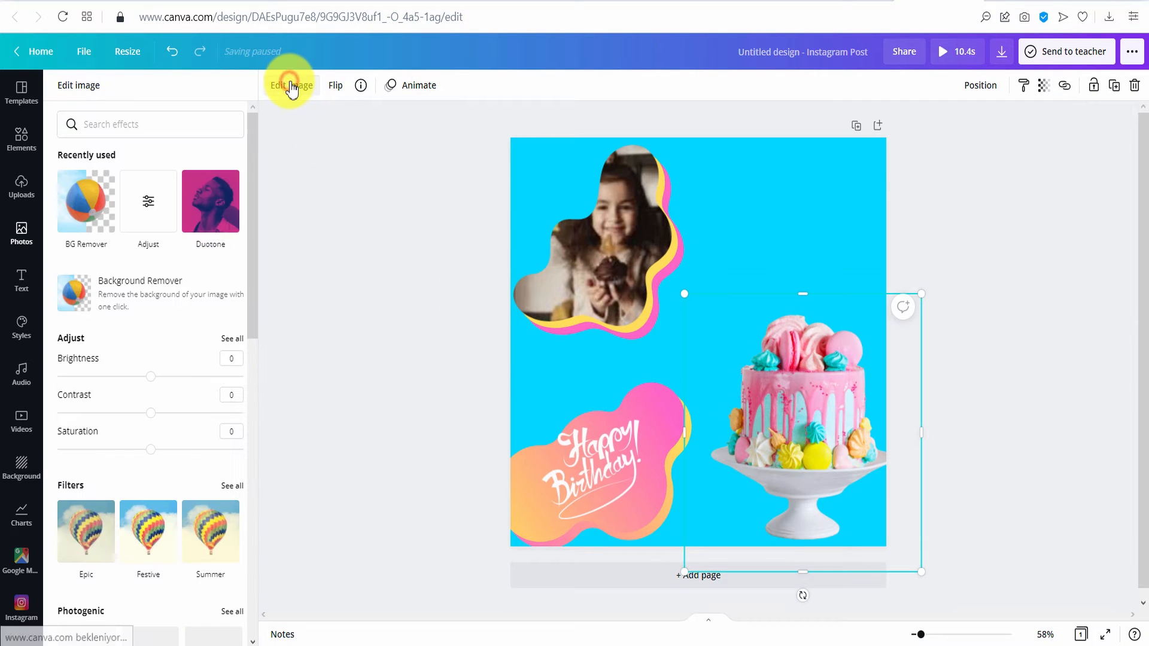
click(147, 208)
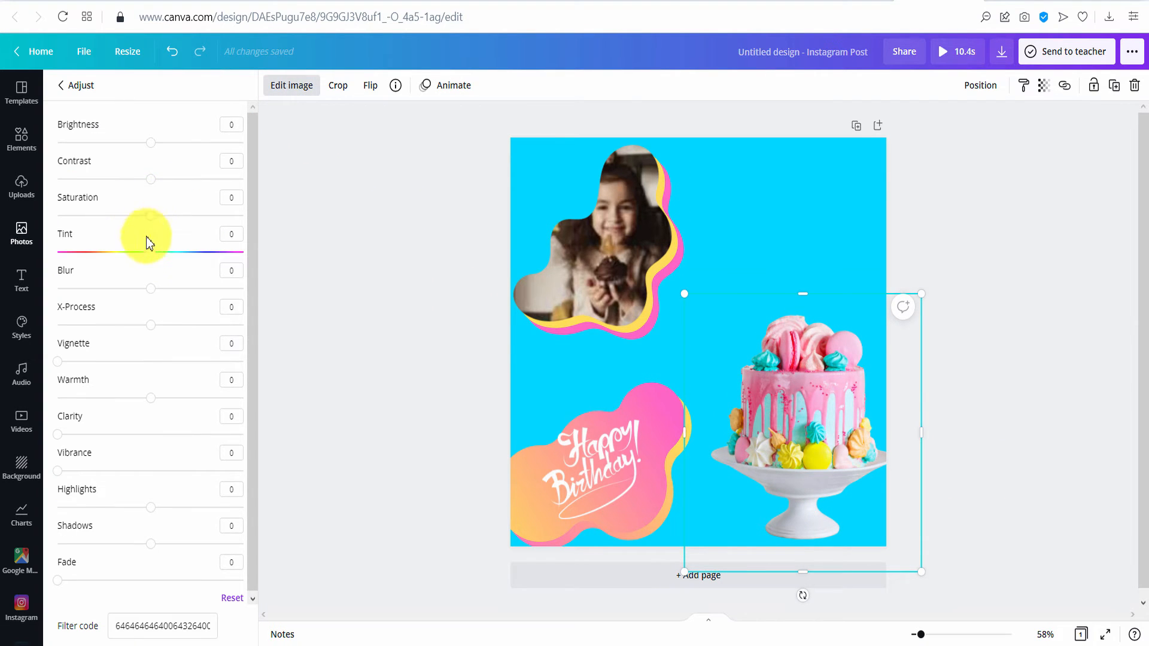
drag(151, 144, 266, 152)
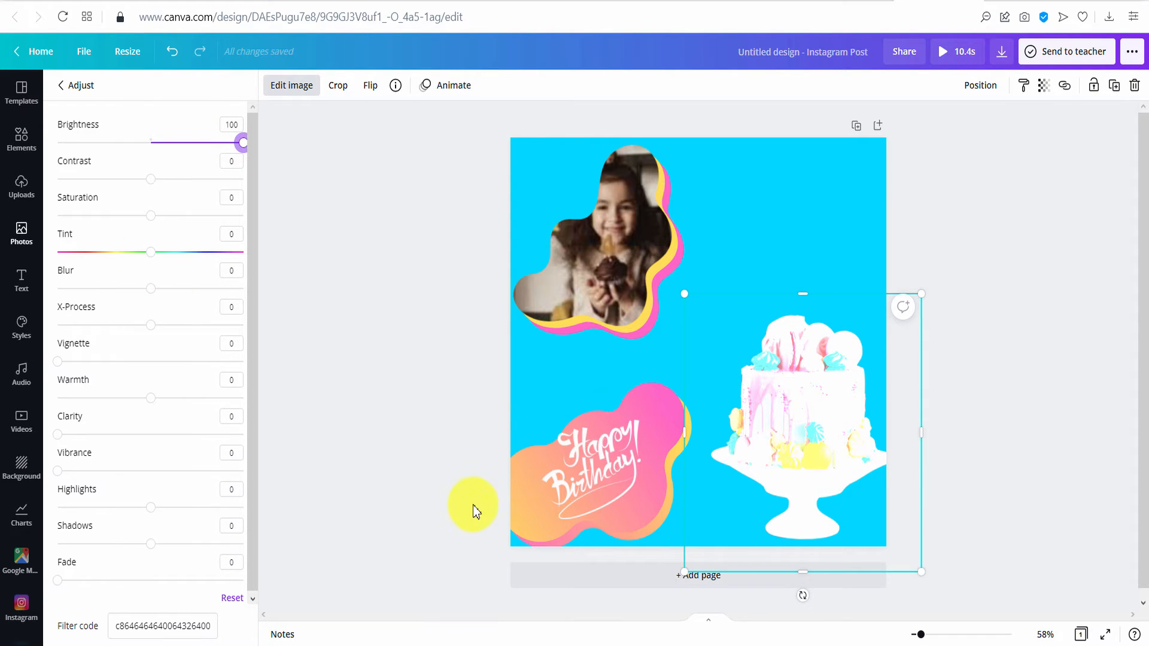
drag(151, 252, 111, 254)
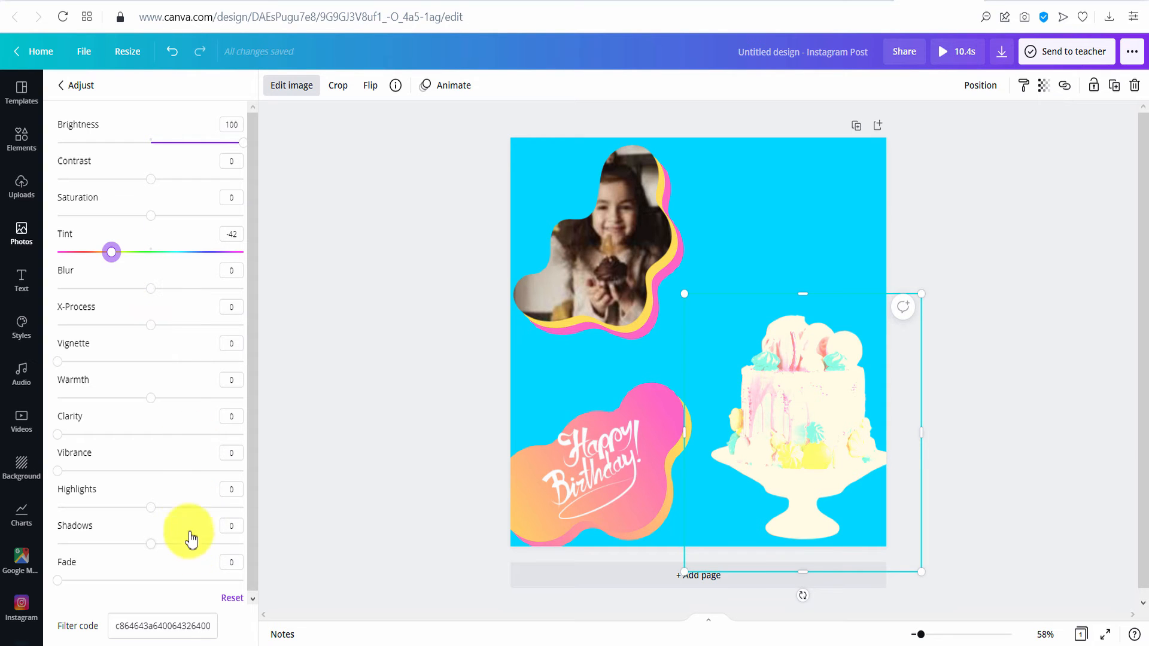
drag(151, 290, 178, 288)
- Send the blurred copy behind the sharp cake and enlarge it into a glow
click(985, 88)
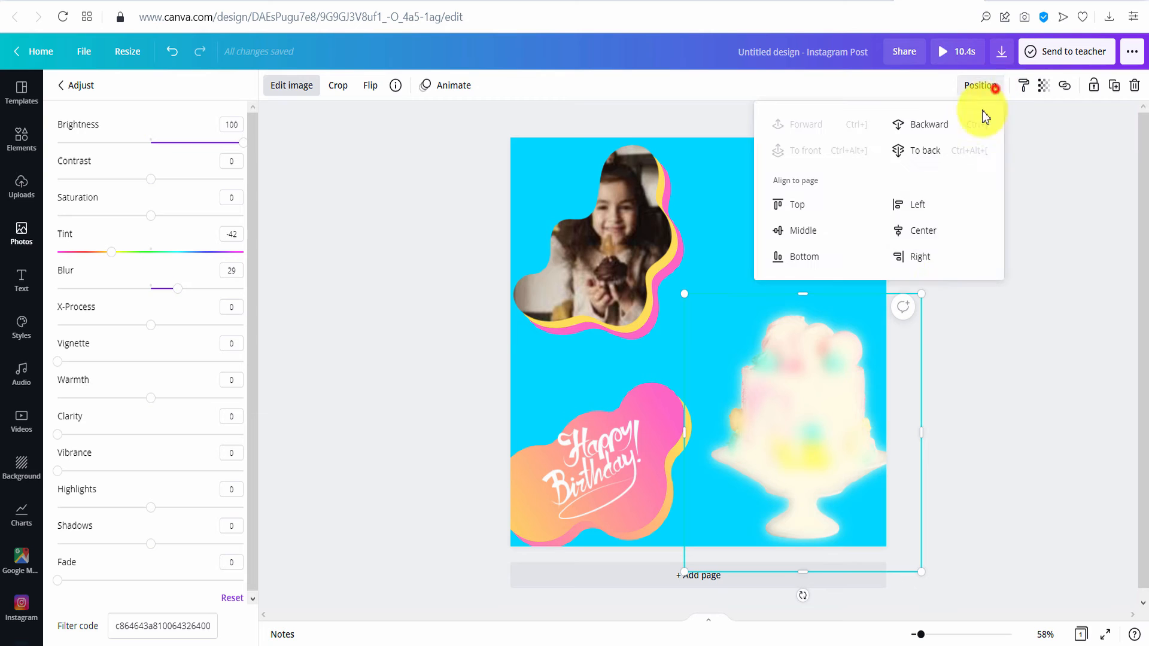
click(929, 128)
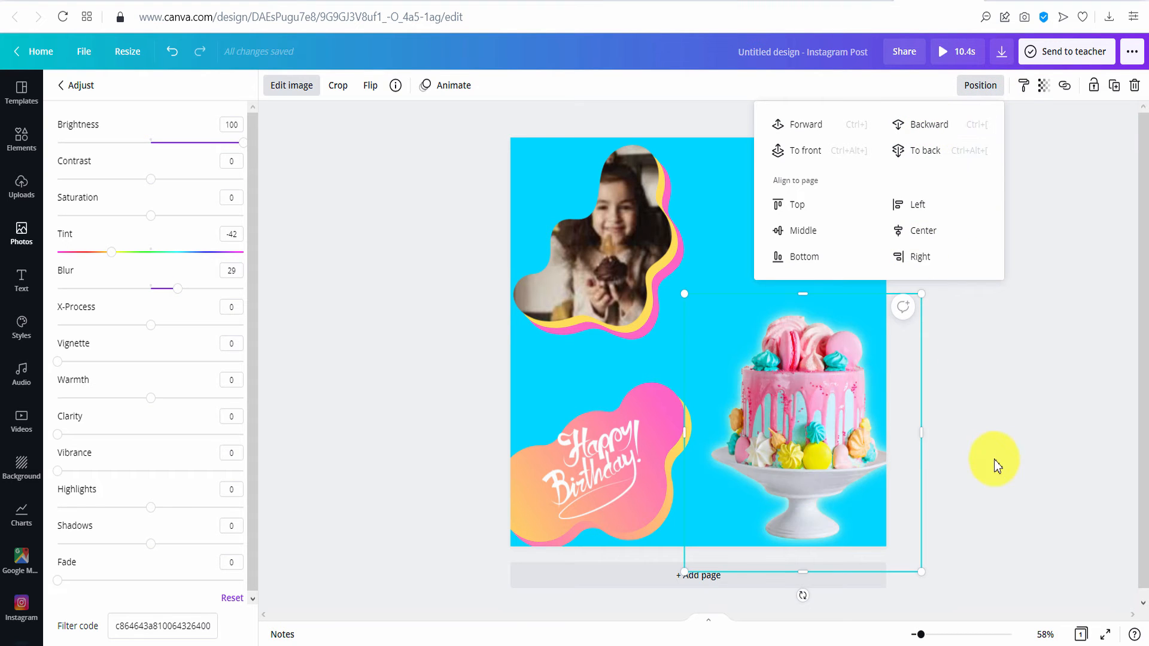
mouse_move(685, 293)
mouse_down()
mouse_move(663, 257)
mouse_move(690, 278)
mouse_move(687, 293)
mouse_up()
click(691, 335)
click(669, 277)
click(1035, 336)
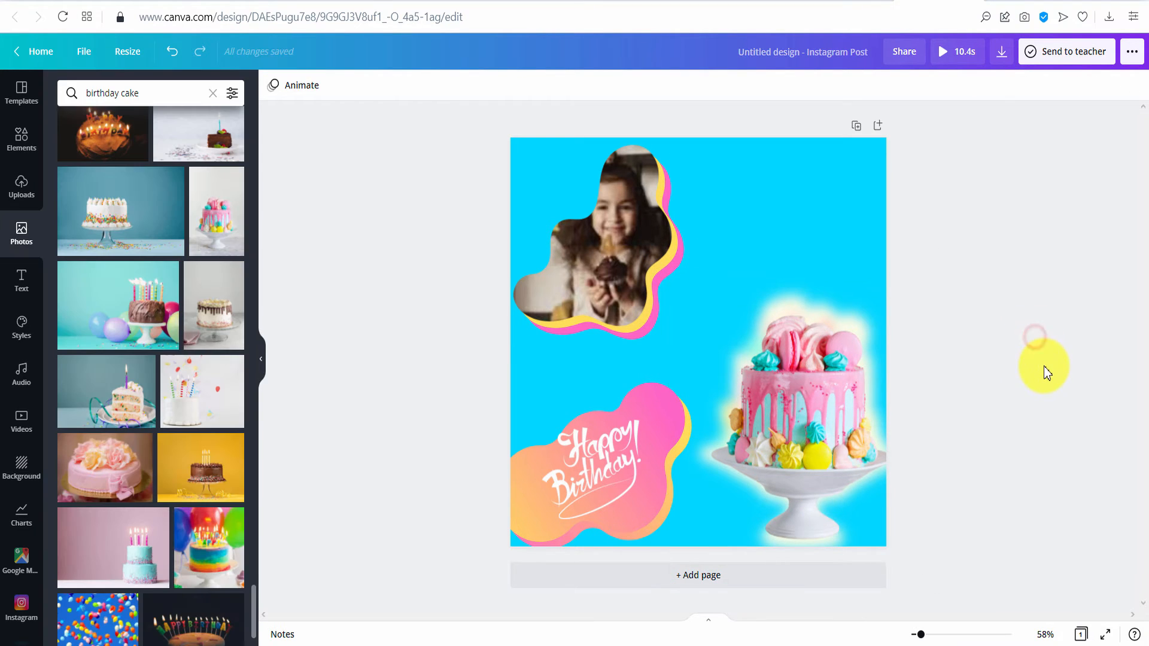
click(24, 139)
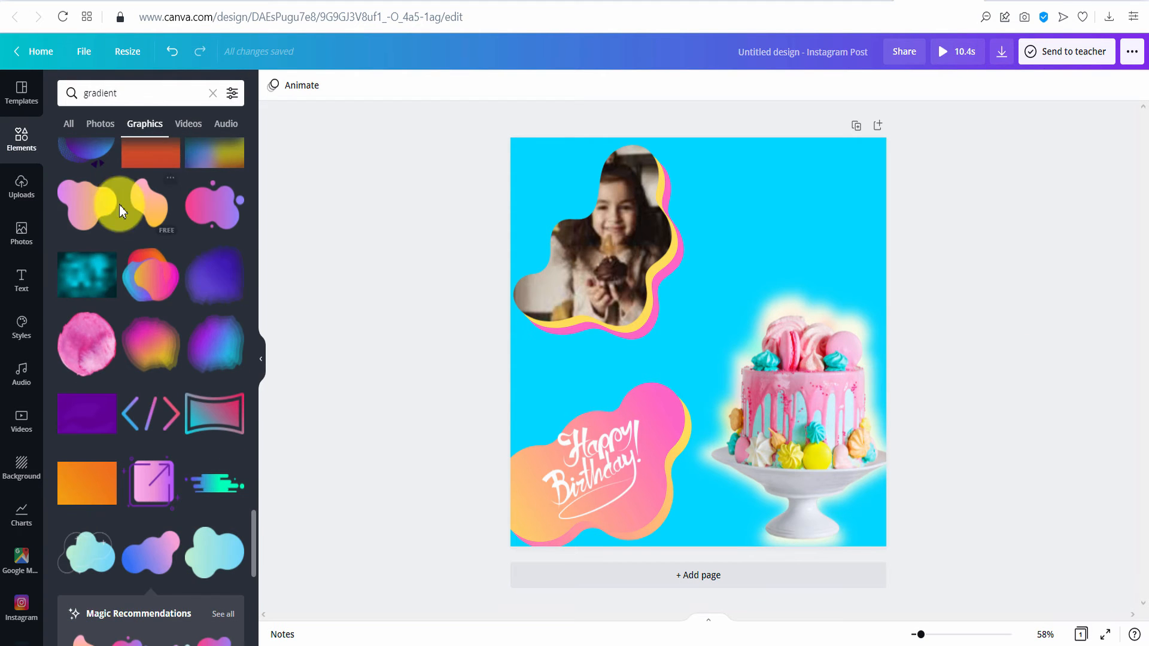
- Add a large circle over the lower-right corner and send it behind the cake
click(216, 95)
click(74, 284)
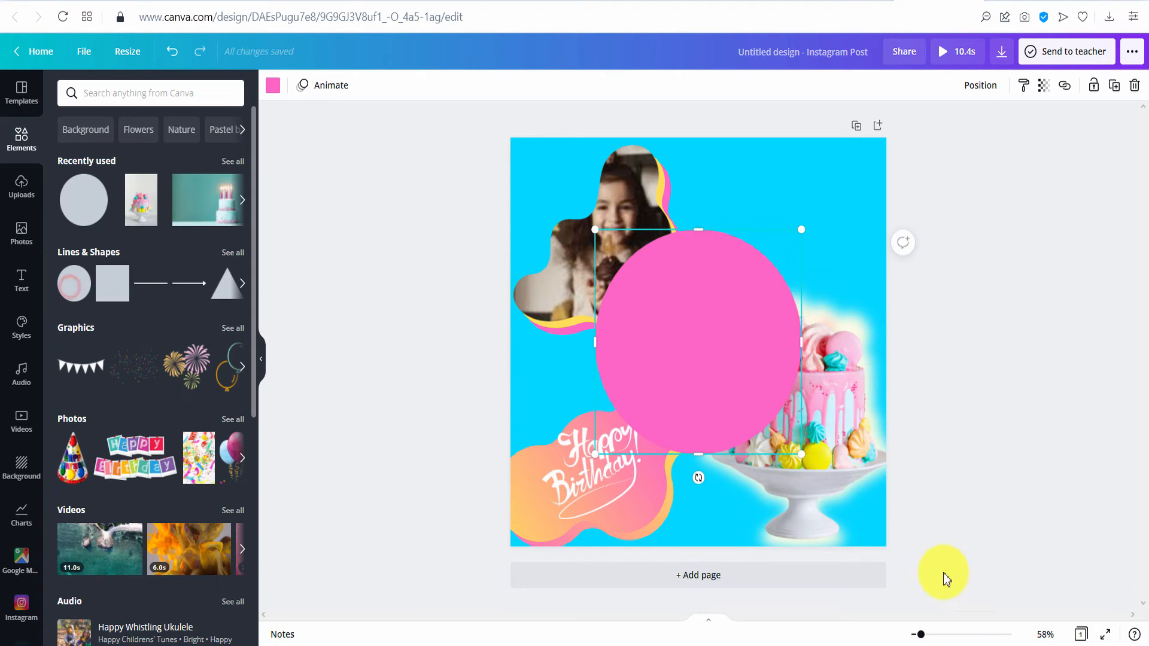
drag(711, 387, 856, 523)
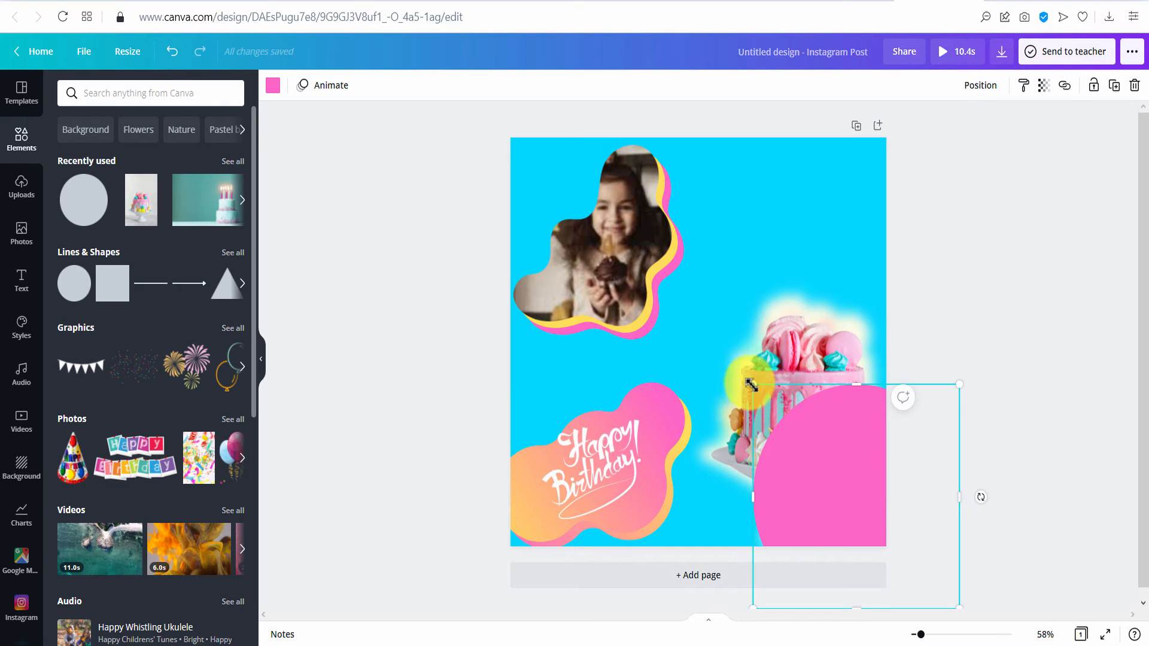
drag(720, 361, 718, 330)
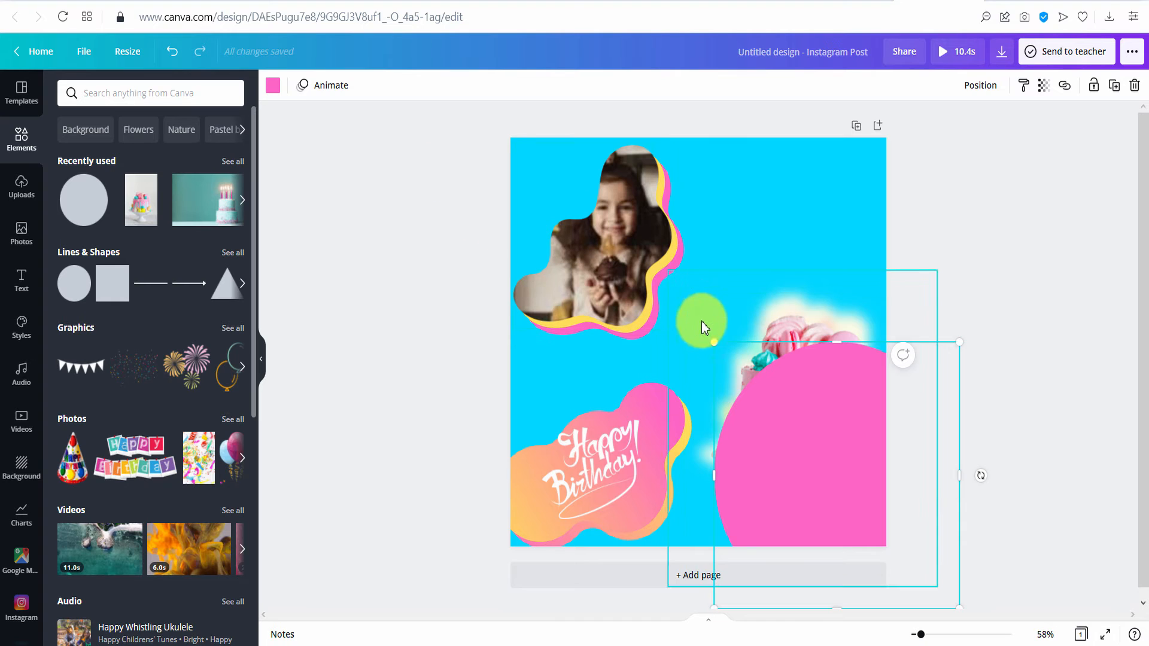
drag(716, 344, 645, 295)
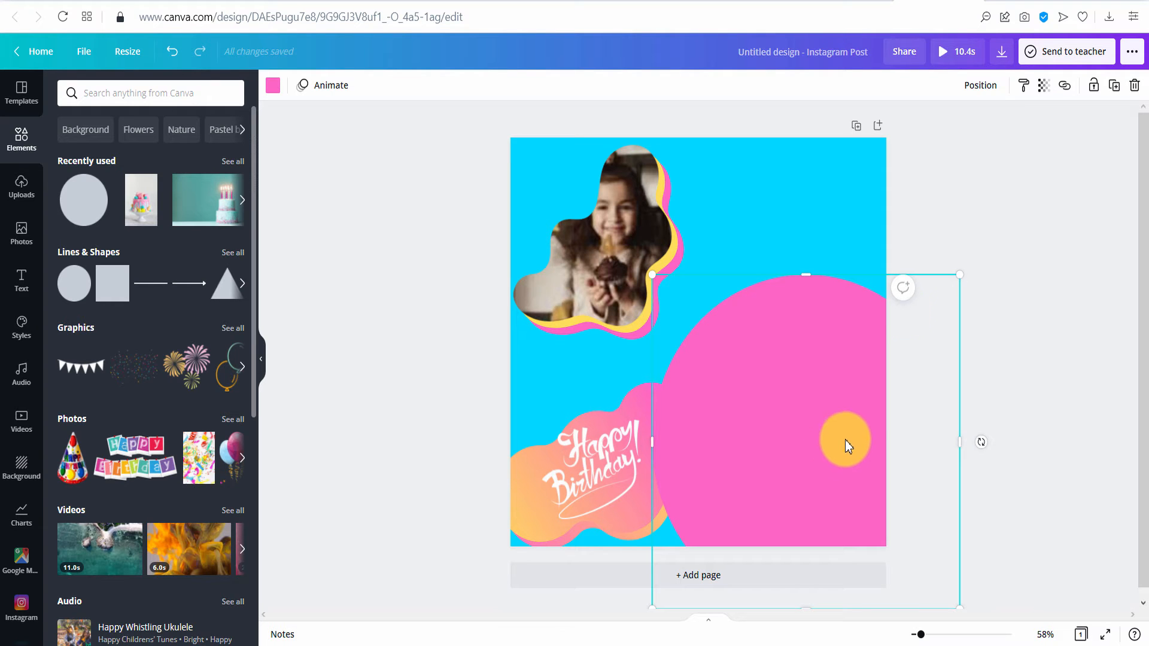
click(969, 90)
click(954, 123)
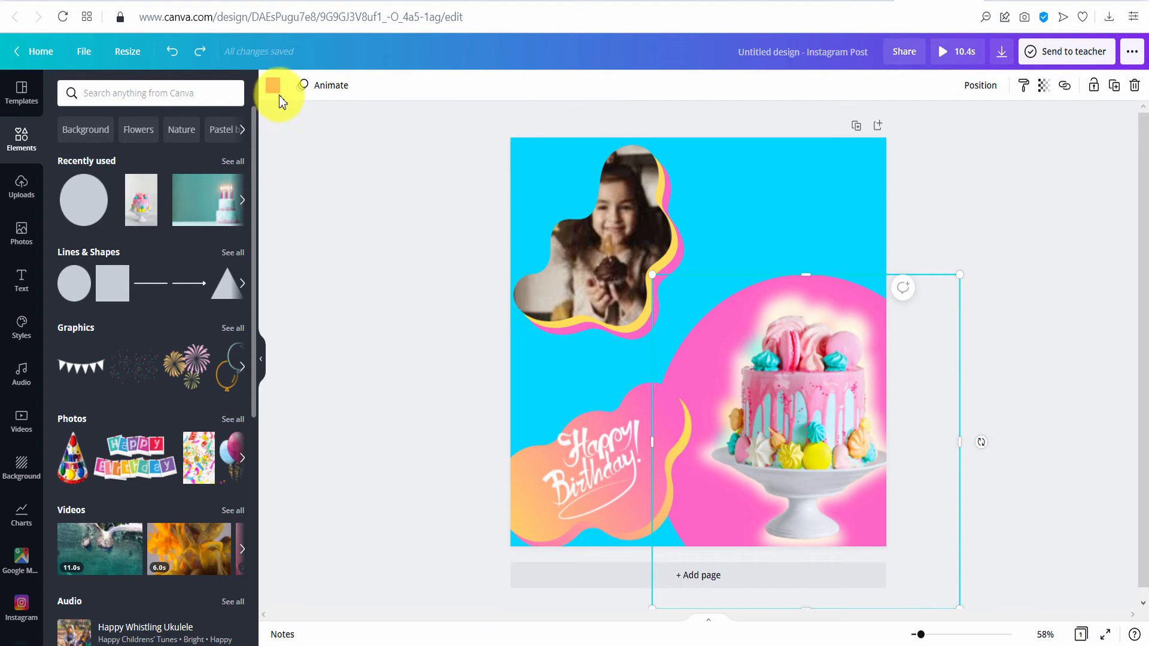
- Colour the circle purple #A700FF
click(277, 93)
click(217, 96)
key(Return)
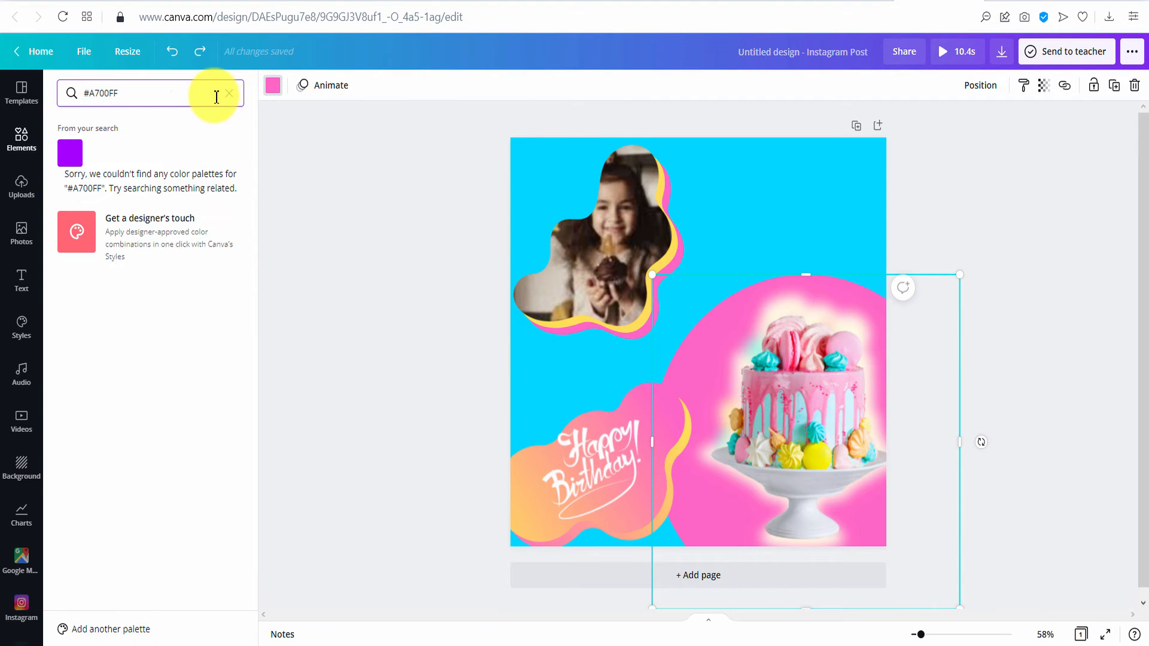
click(77, 157)
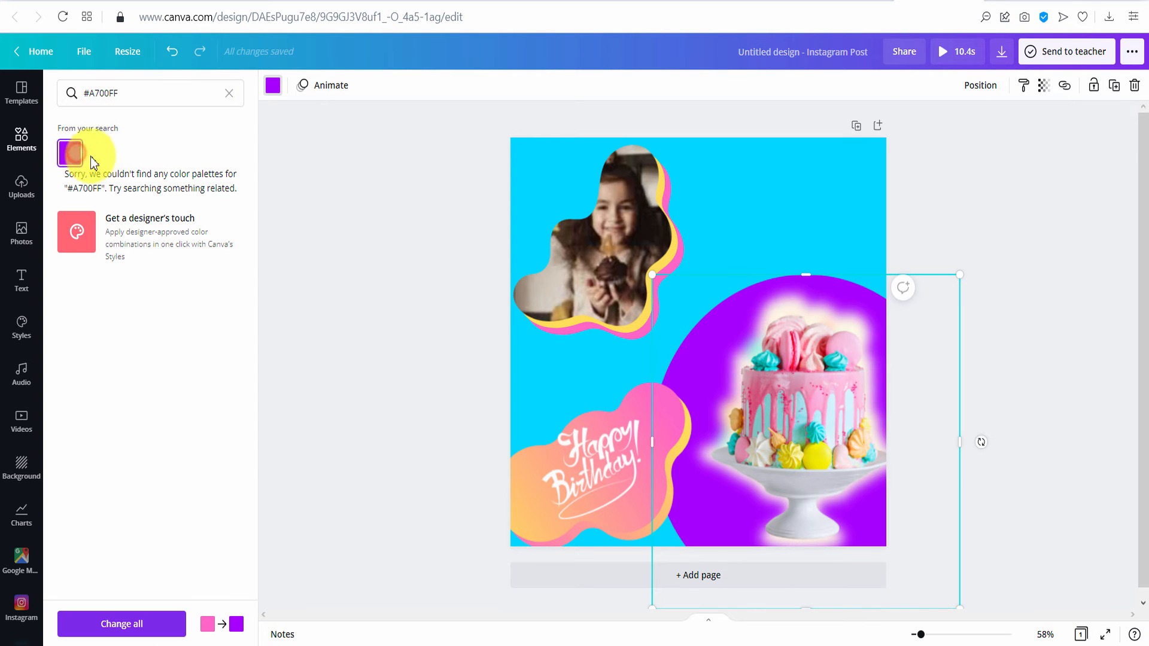
- Check the stacking of the cake, Happy Birthday blob and purple circle
click(353, 200)
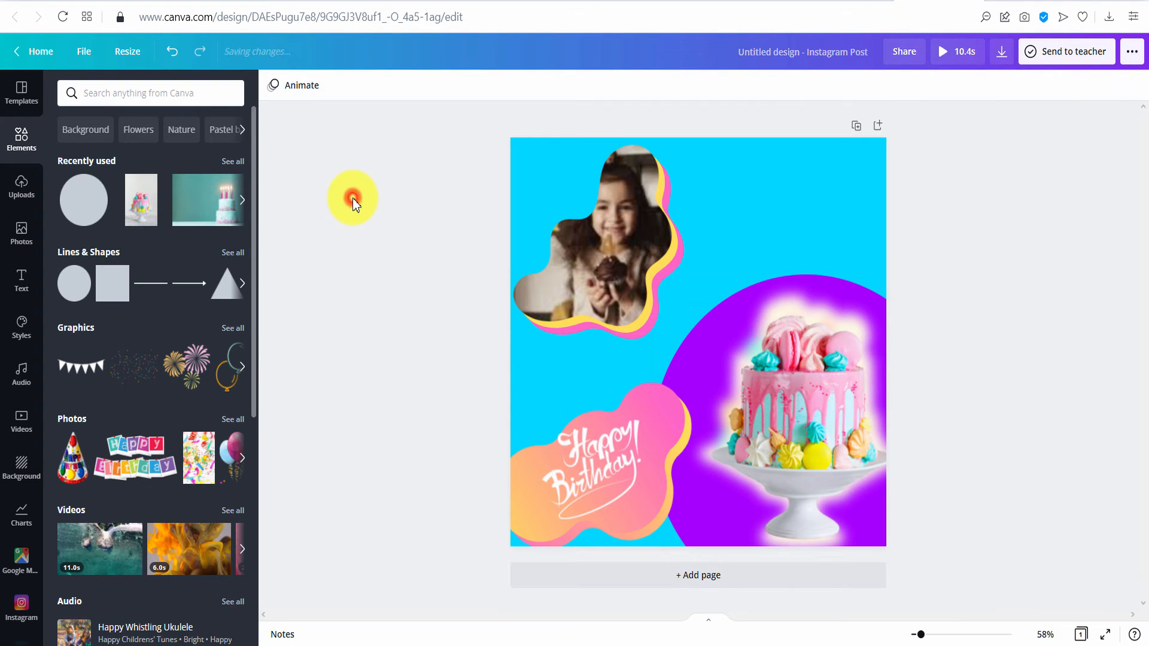
click(881, 544)
click(665, 526)
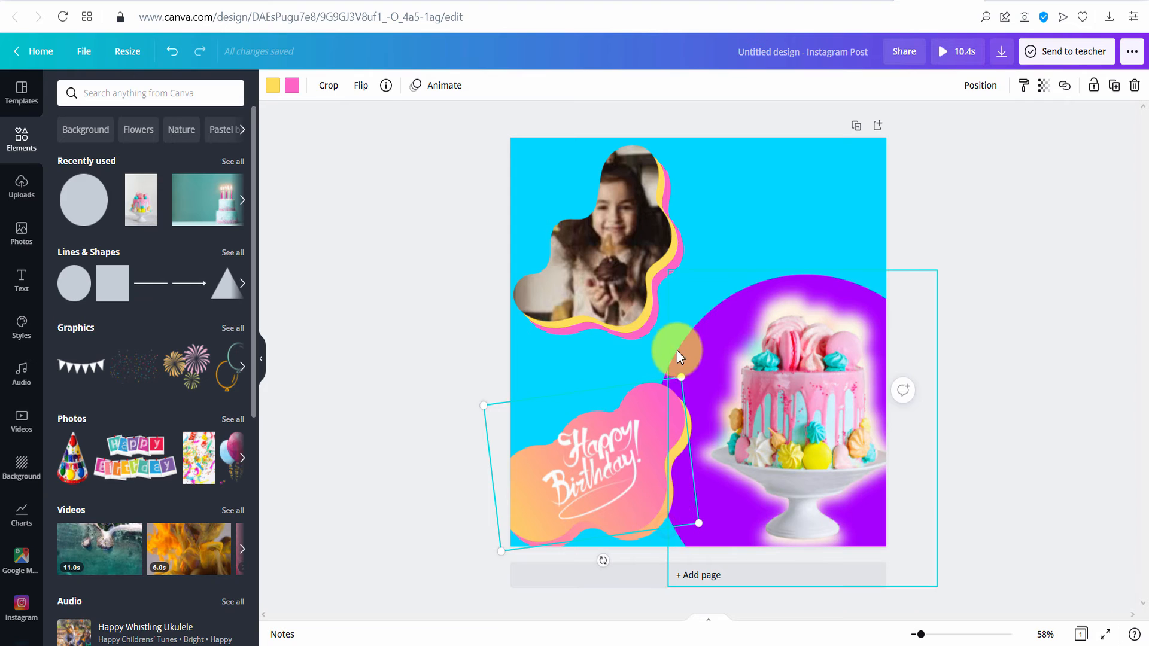
click(676, 332)
click(677, 284)
click(656, 291)
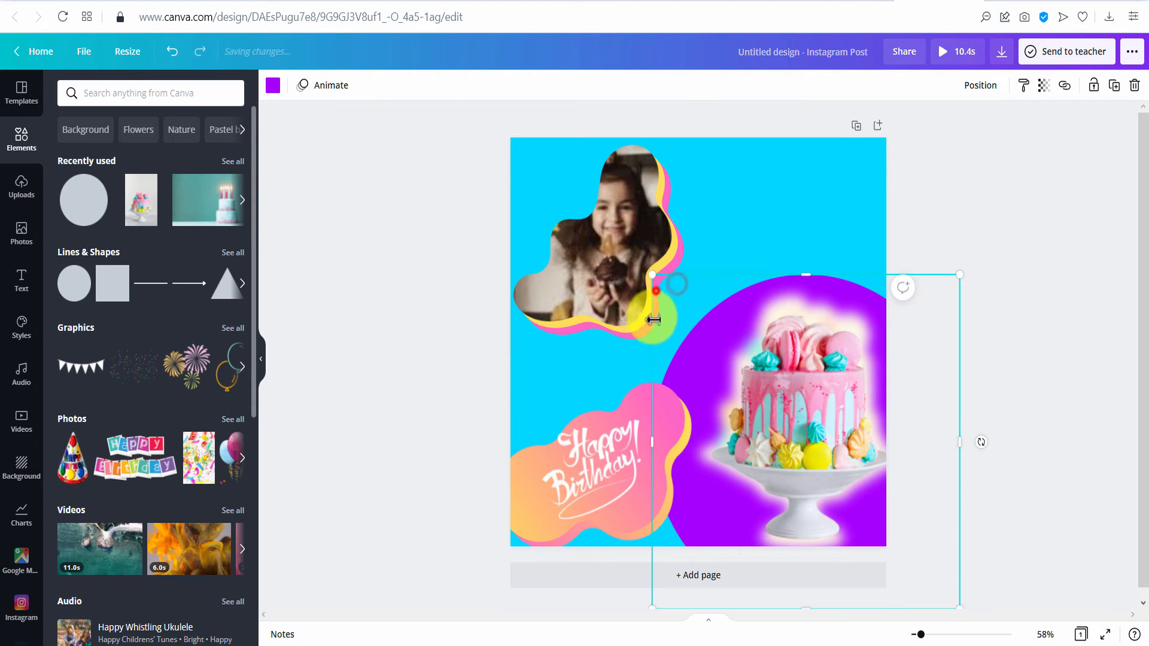
click(989, 260)
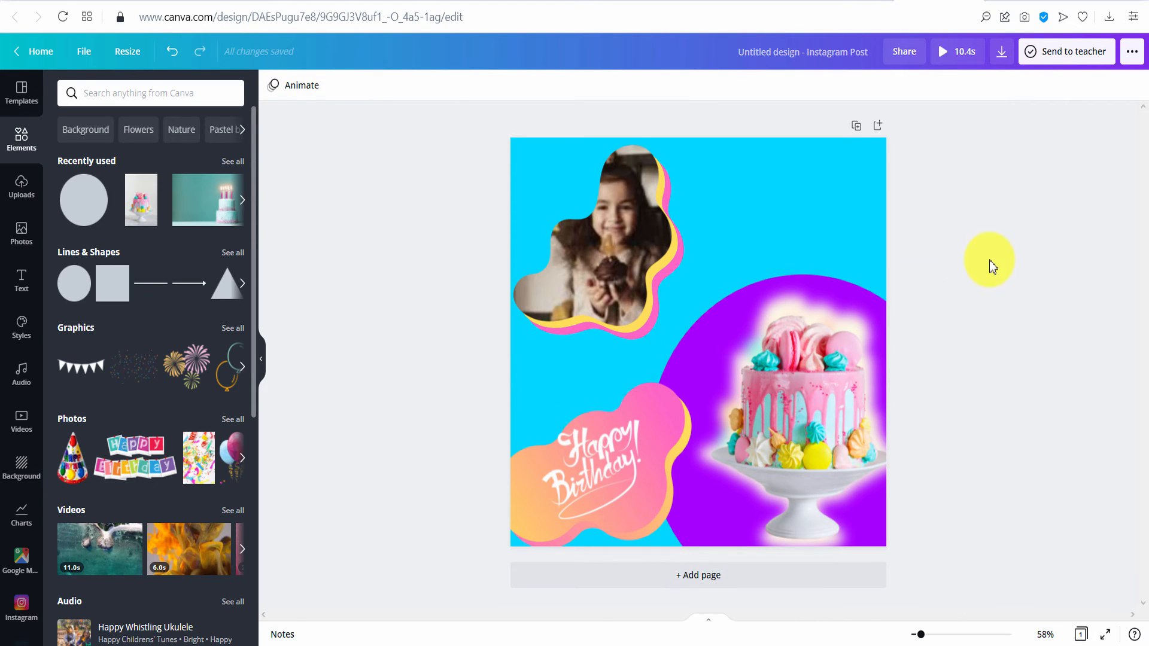
- Add a subheading pasted as 'You can send a message to order.' at the top right
click(16, 285)
click(174, 198)
drag(708, 367, 755, 277)
text(You can send a message to order)
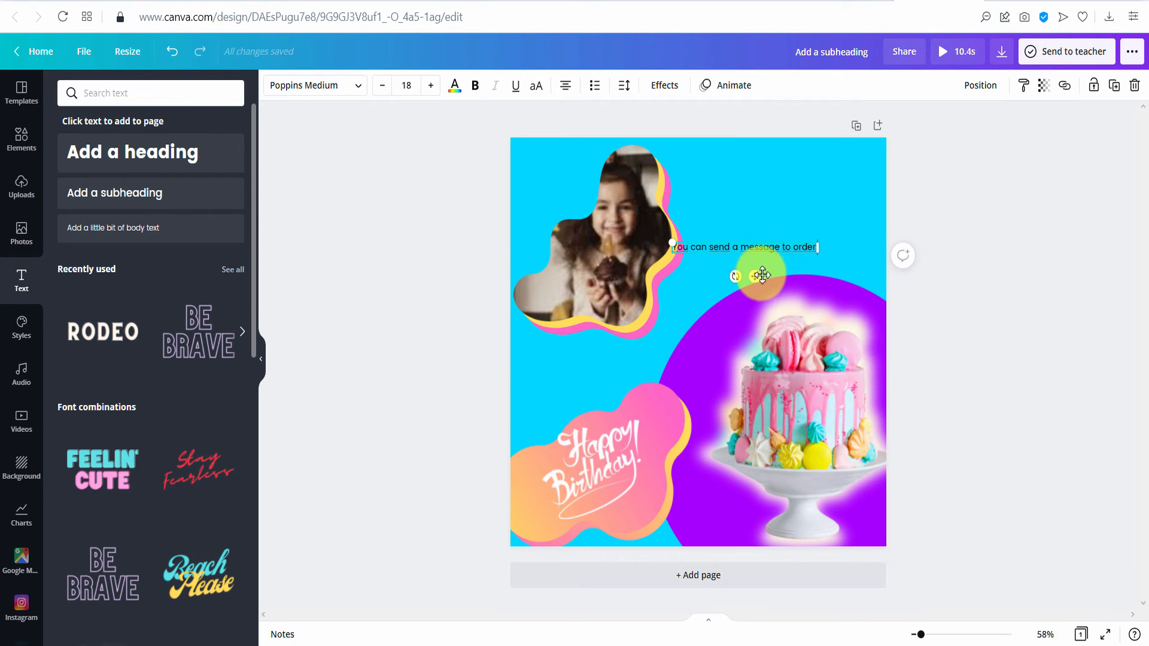
drag(797, 282, 815, 253)
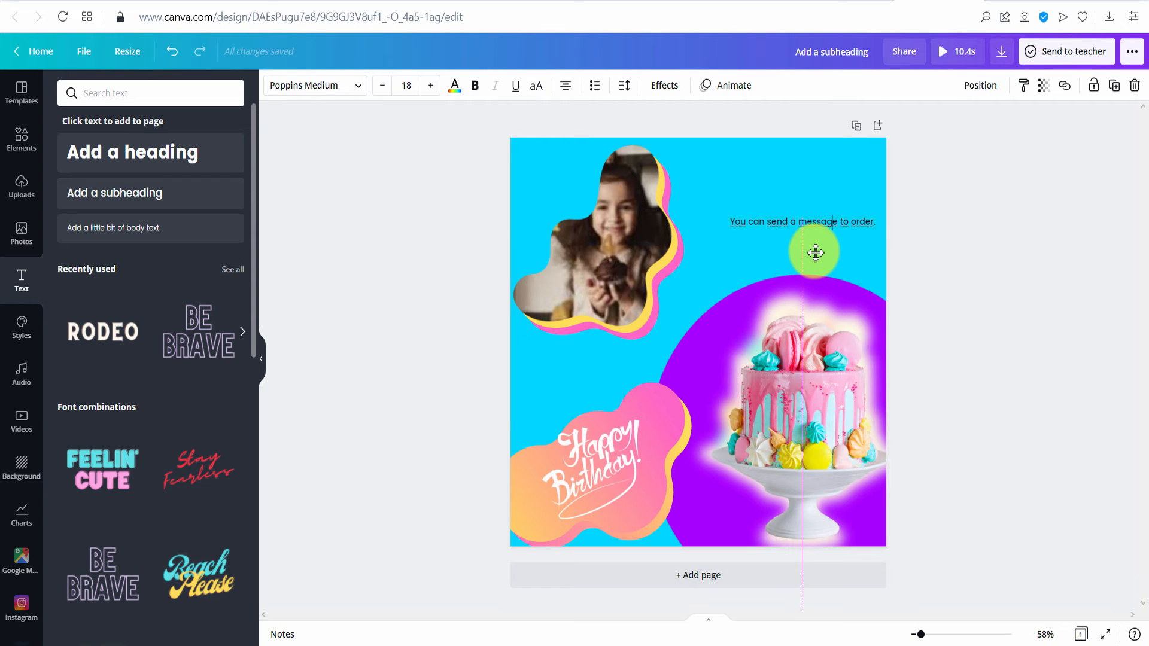
click(998, 262)
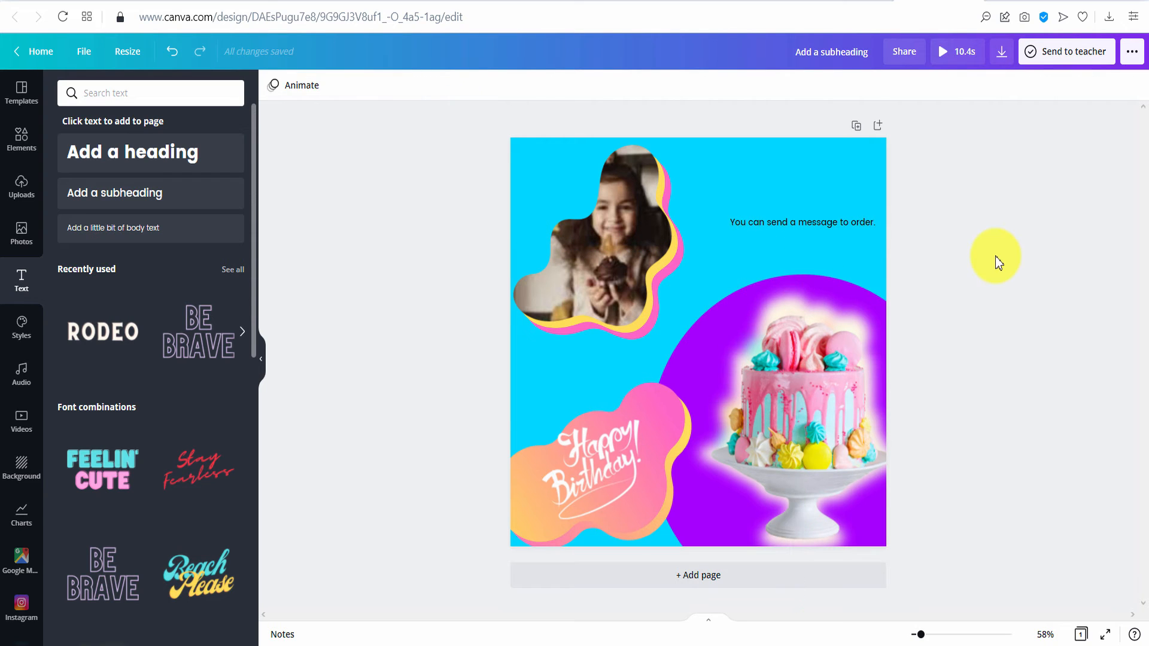
click(25, 154)
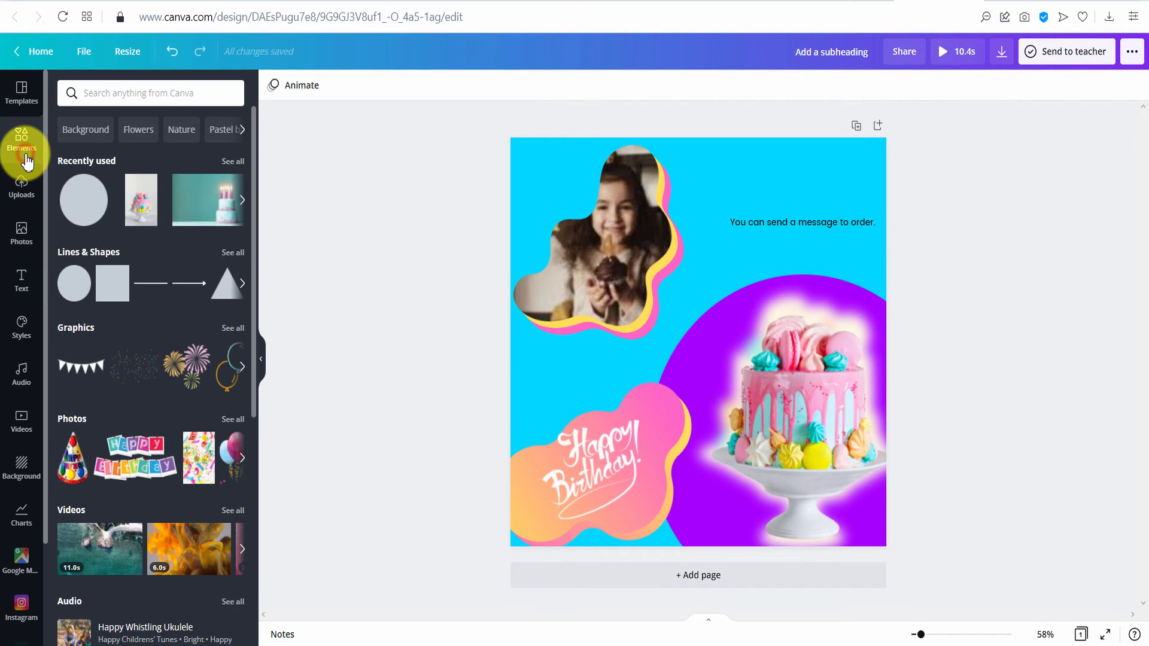
- Stretch a purple square into a wide bar across the page, layered behind the girl's photo
click(100, 285)
drag(687, 236, 791, 257)
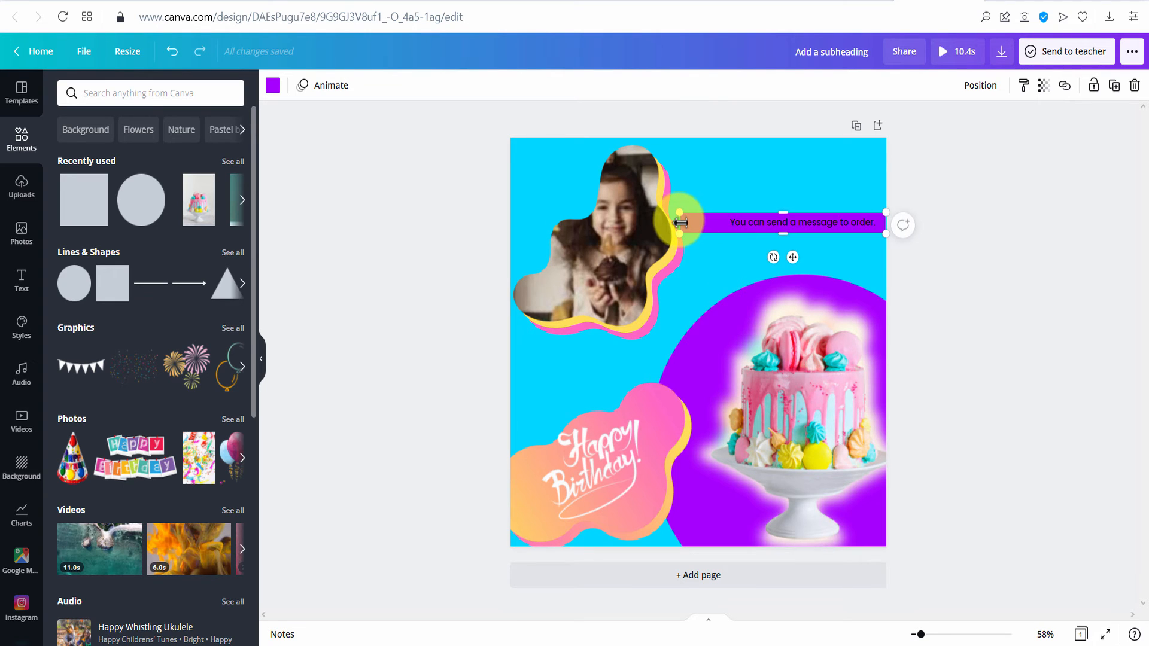
drag(681, 222, 427, 223)
click(981, 90)
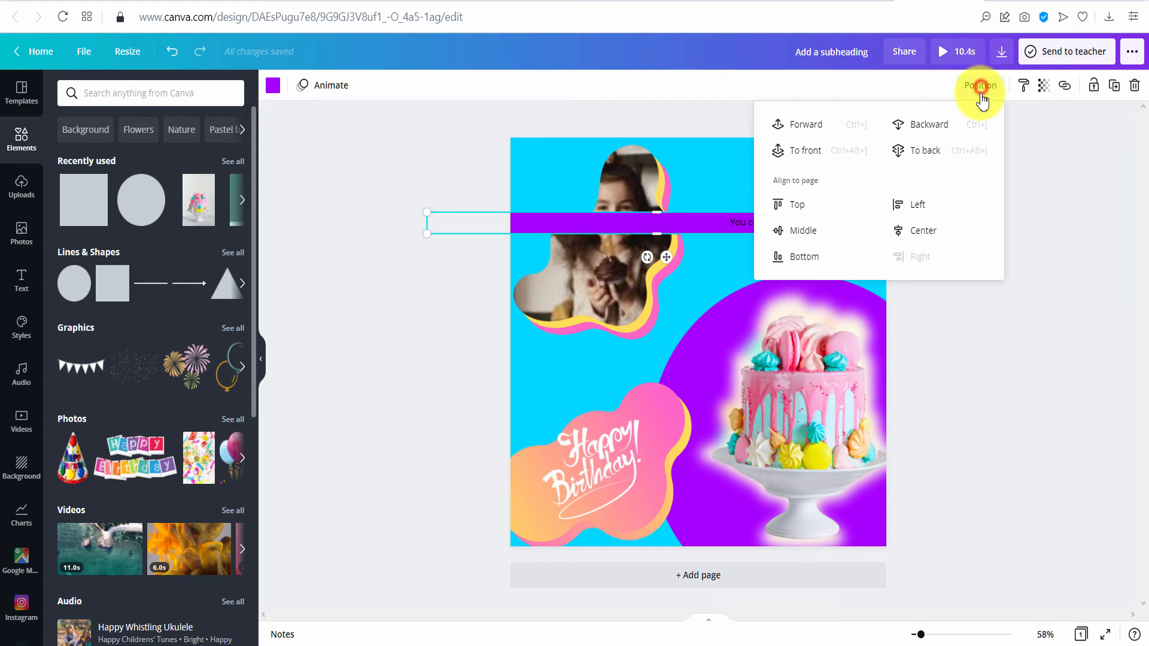
click(948, 135)
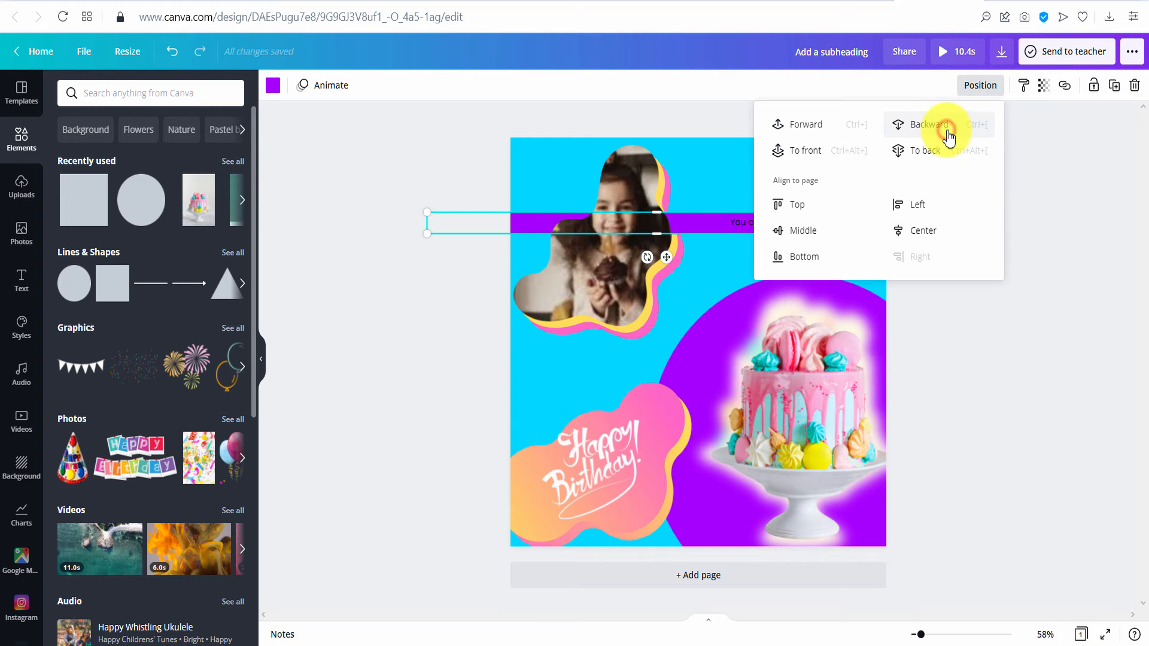
click(1084, 158)
click(883, 223)
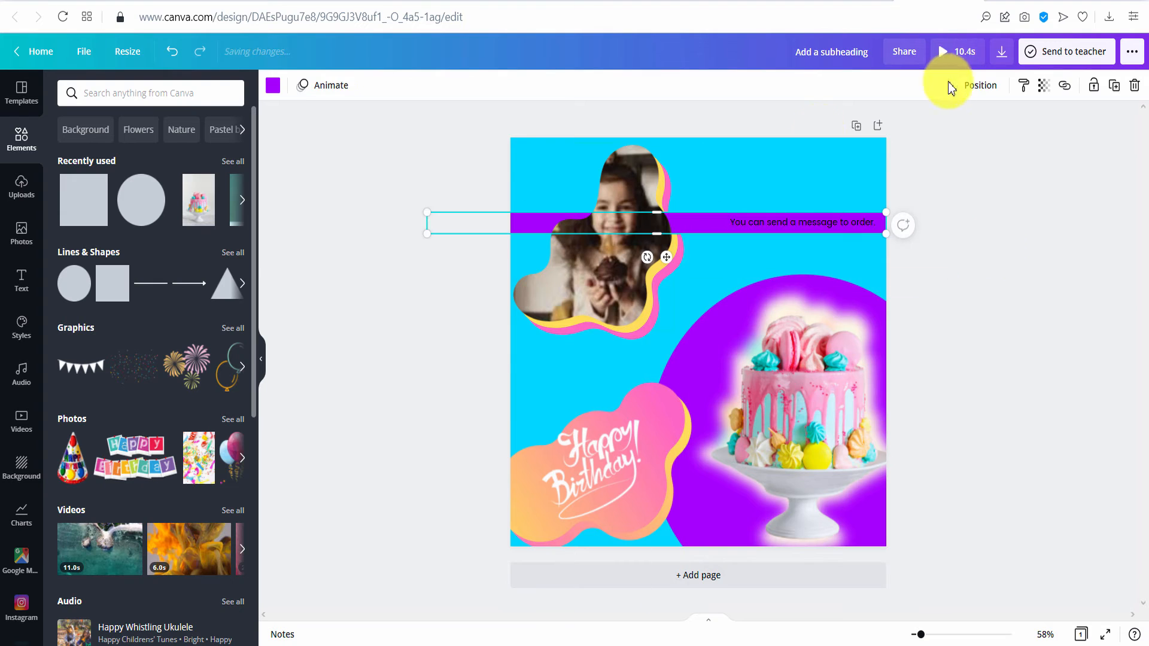
click(964, 85)
click(937, 122)
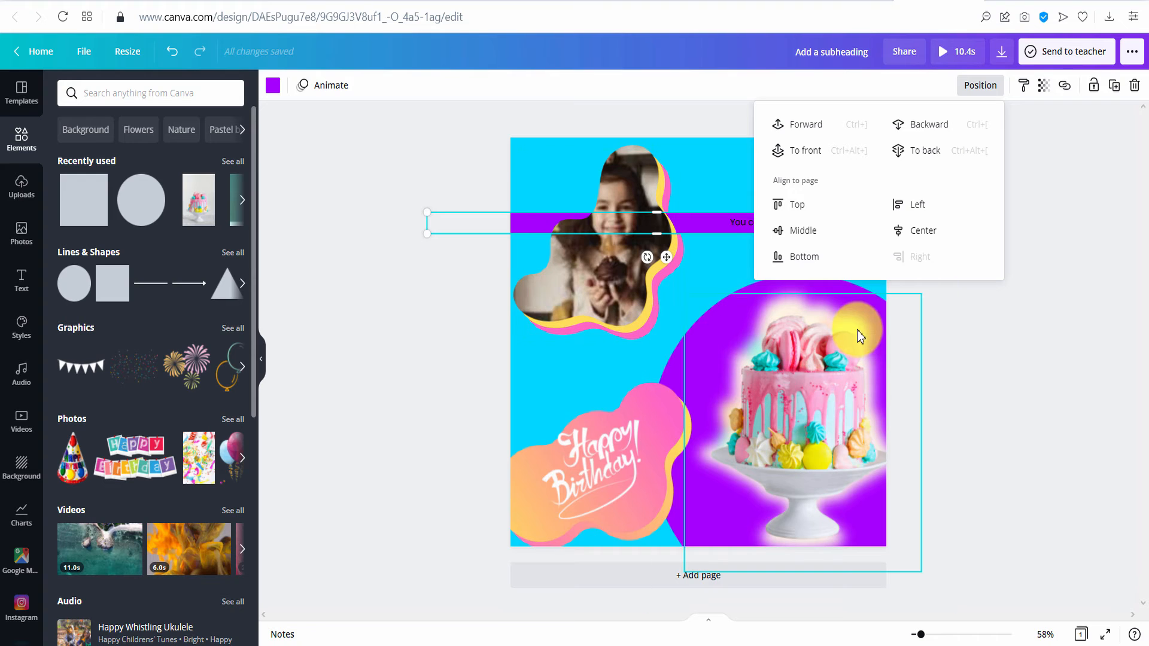
click(940, 126)
click(1032, 301)
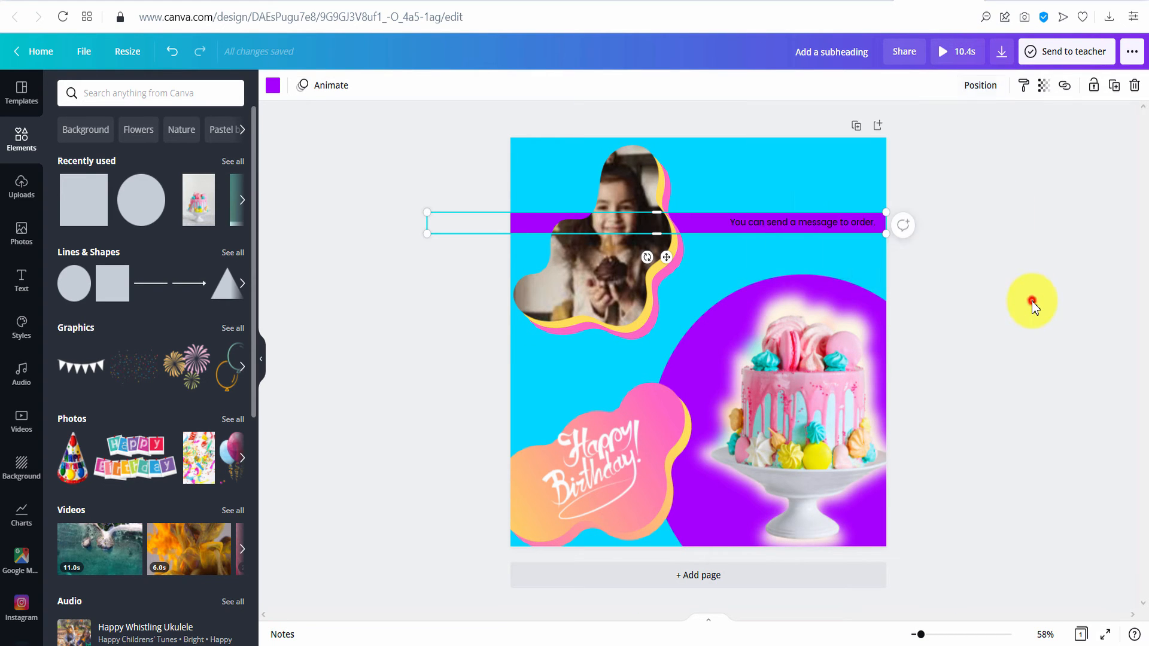
- Make the order message white and enlarge it across the banner
click(828, 223)
click(454, 90)
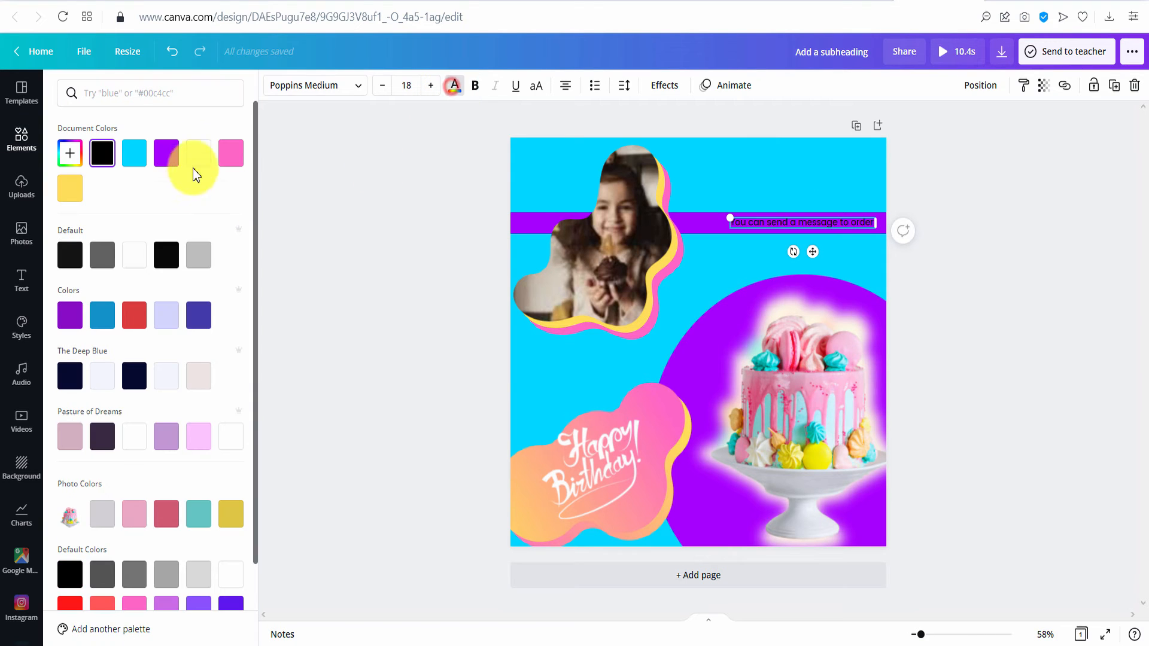
click(198, 153)
drag(725, 217, 693, 217)
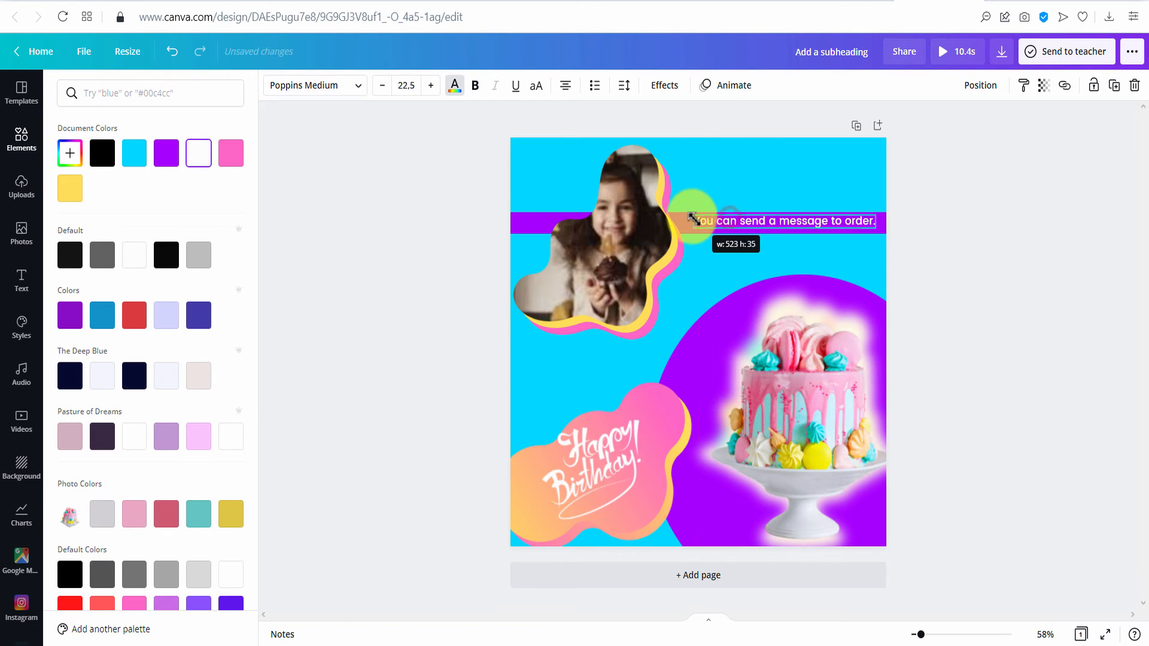
click(1050, 267)
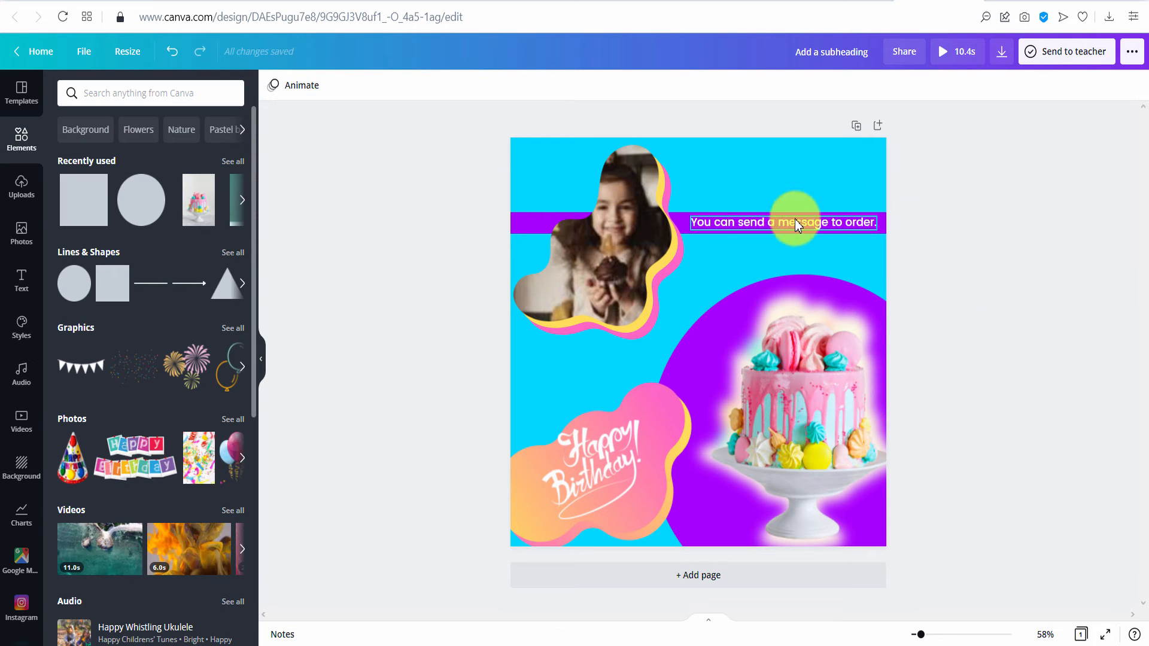
- Search graphics for 'order' and place a small shopping-basket icon under the banner
click(174, 96)
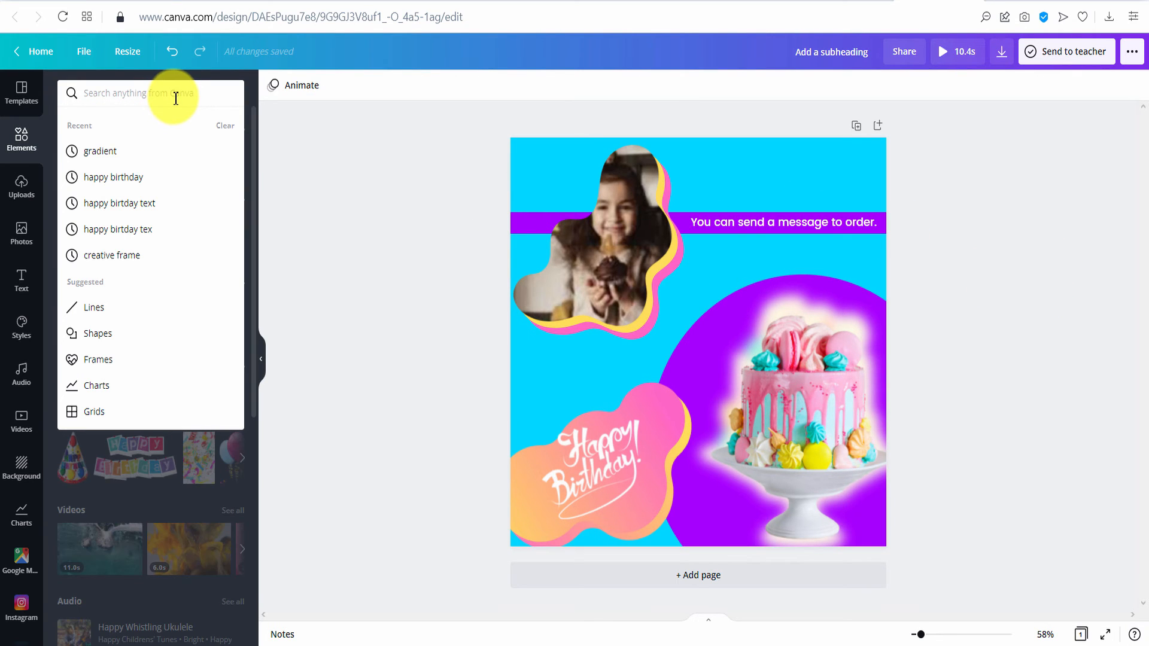
text(order)
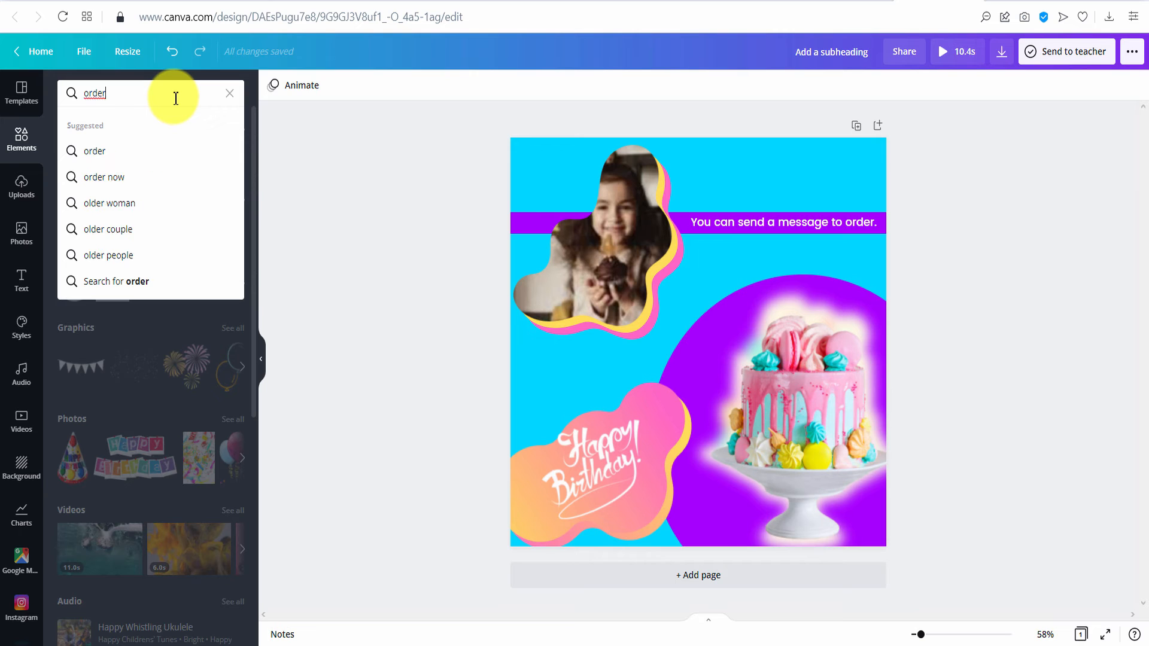
key(Return)
click(156, 134)
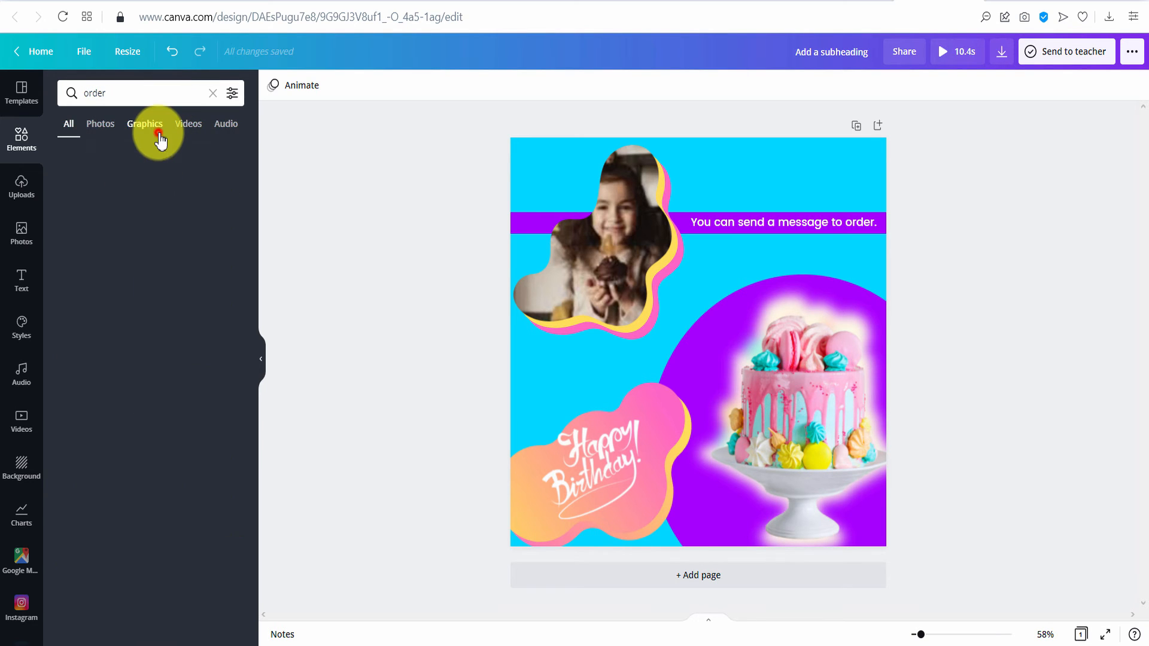
scroll(155, 263, down, 5)
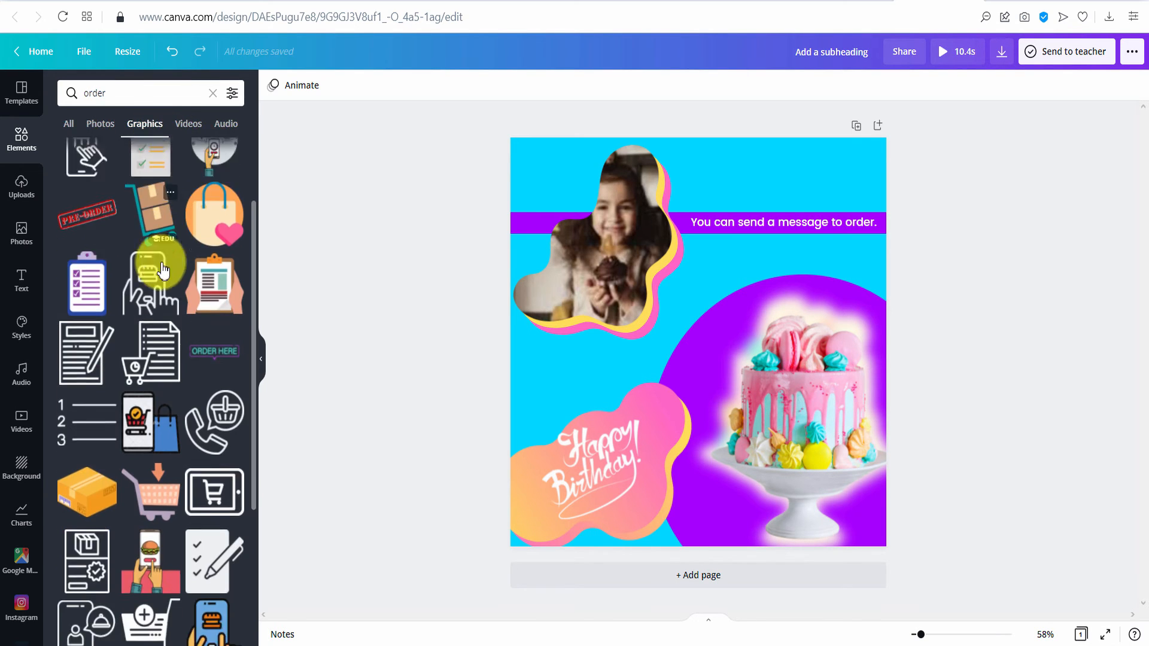
scroll(156, 279, down, 5)
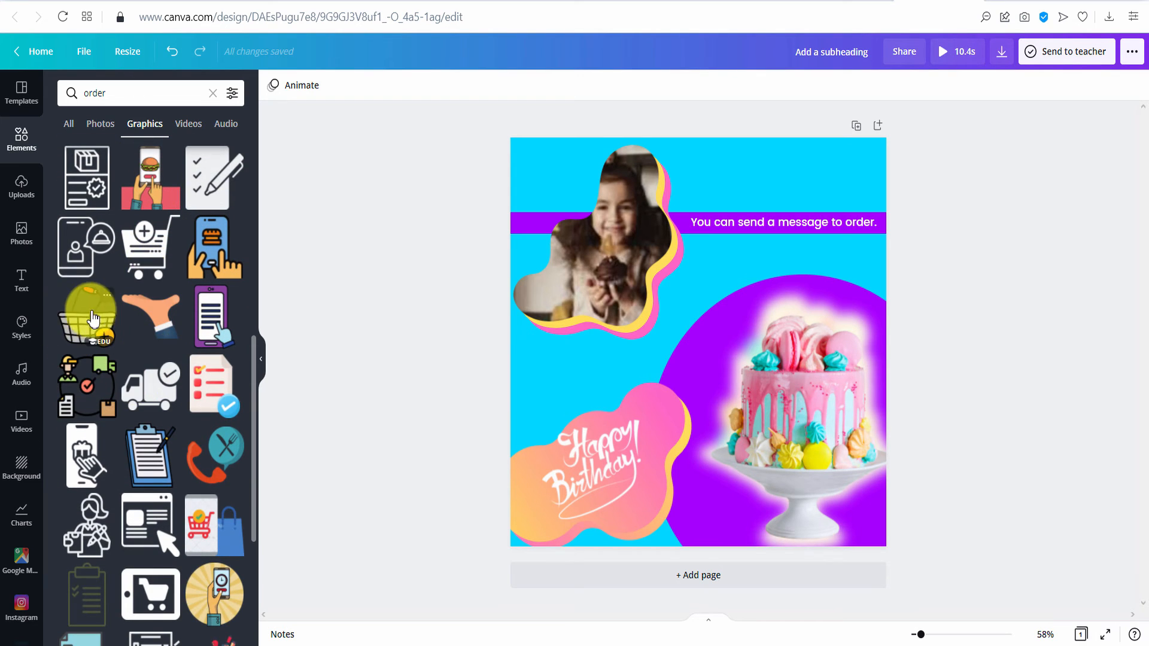
click(90, 320)
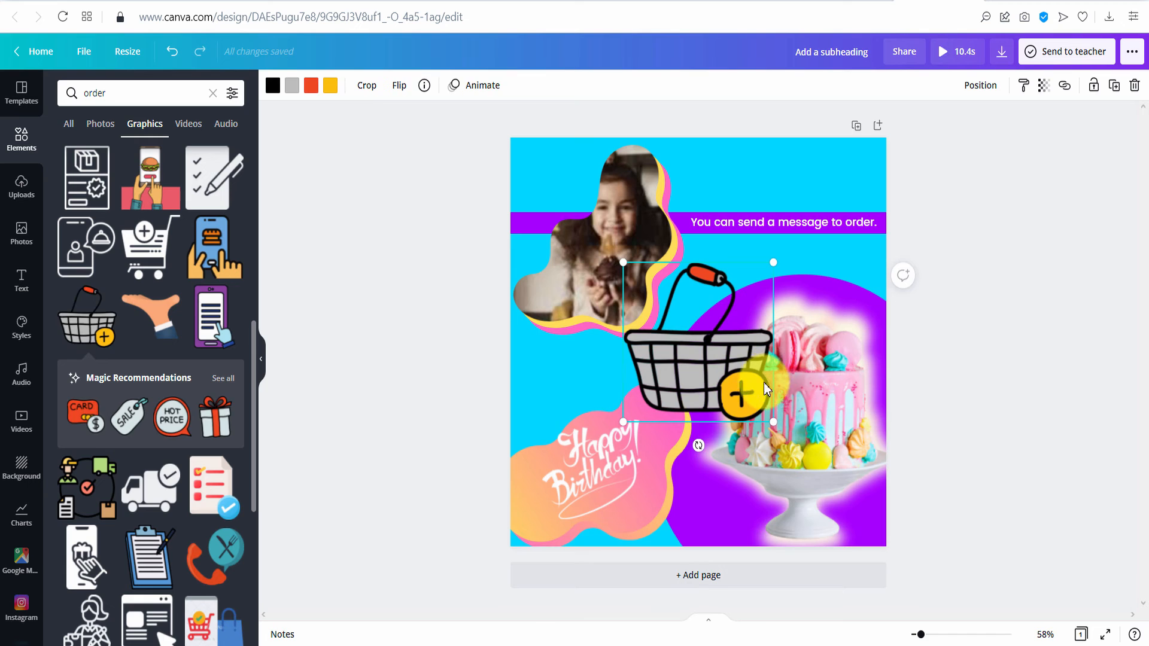
drag(775, 423, 650, 333)
drag(642, 280, 846, 256)
- Add a small delivery-scooter icon beside the basket and align the two
scroll(149, 359, down, 6)
click(214, 404)
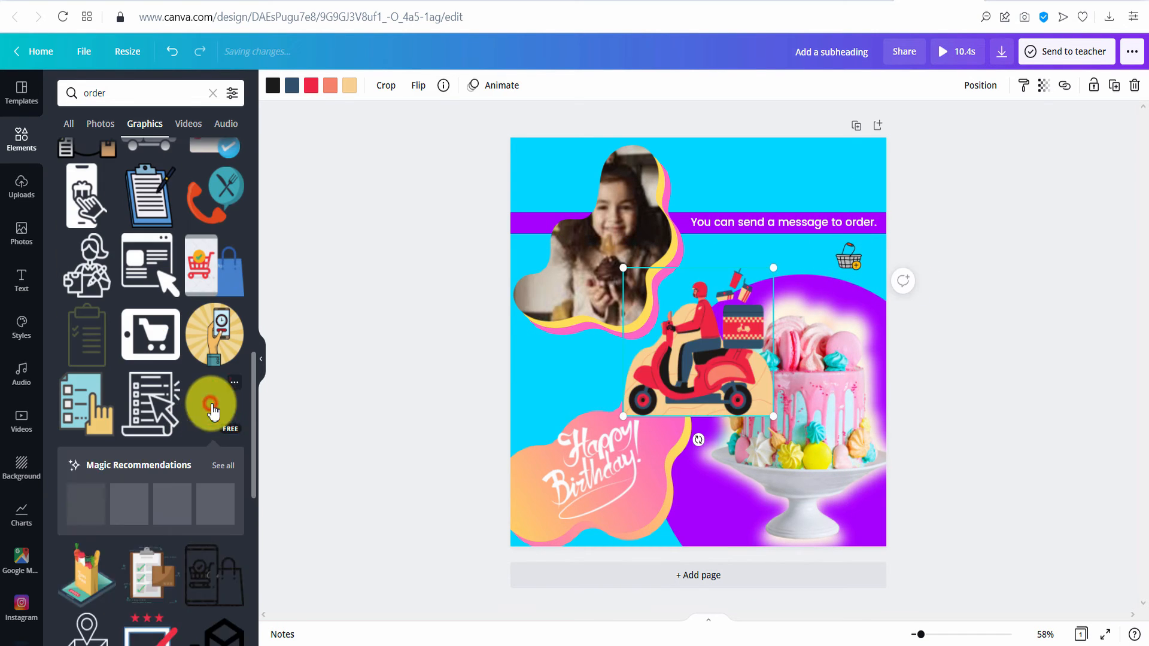
drag(773, 416, 790, 256)
click(858, 267)
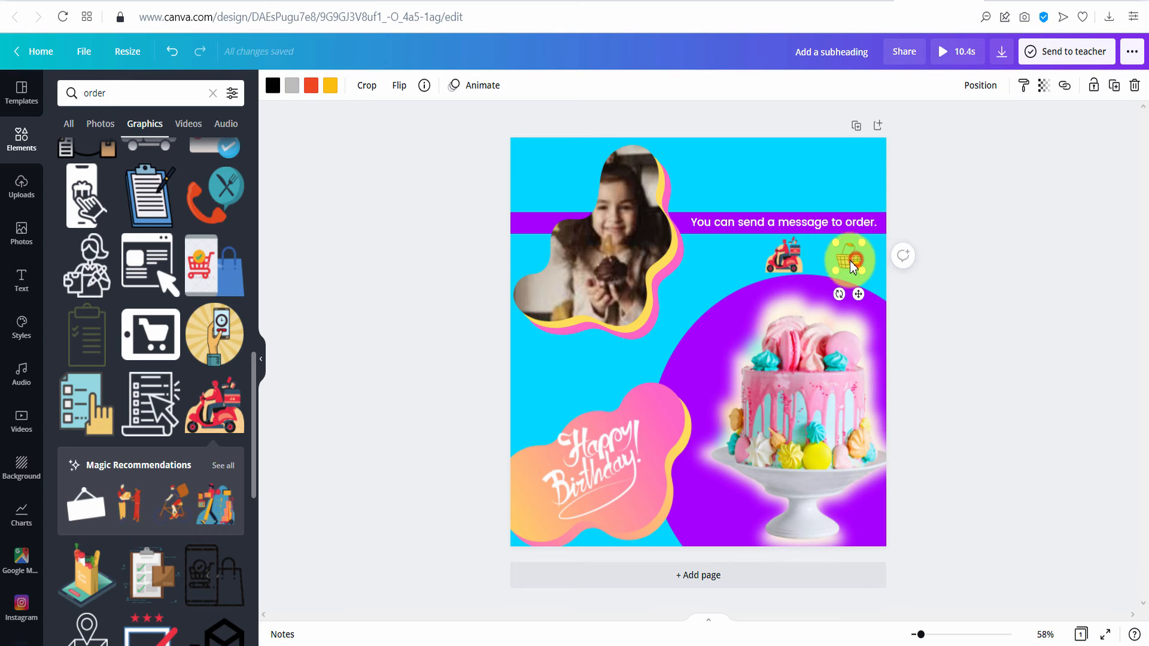
drag(855, 269, 855, 262)
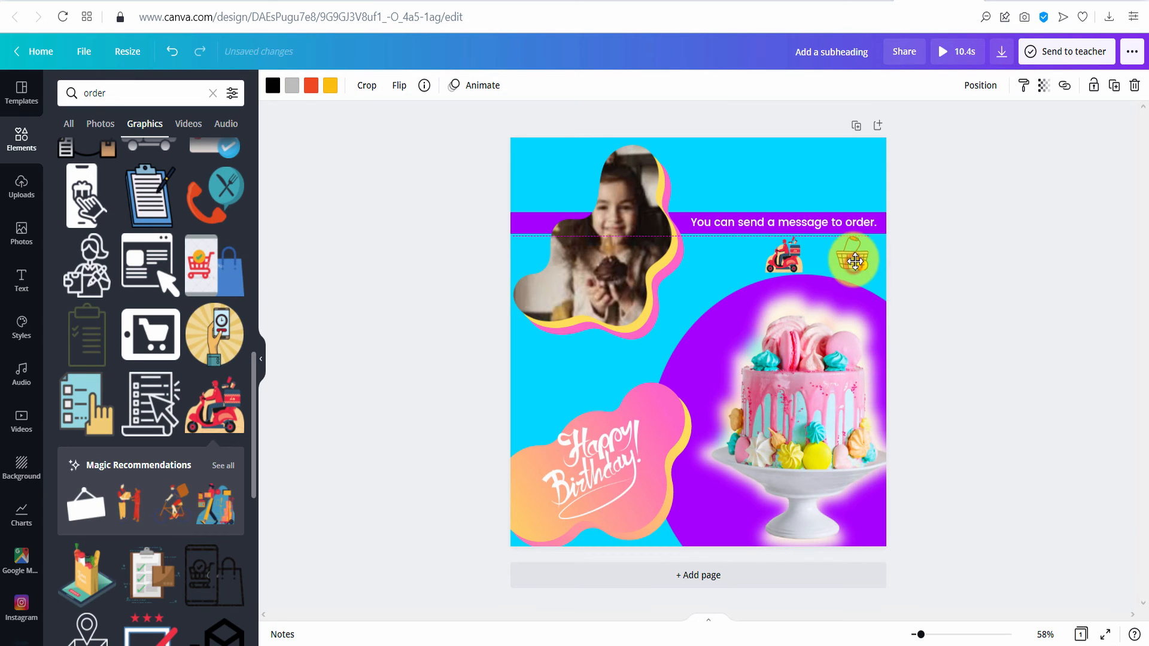
click(995, 287)
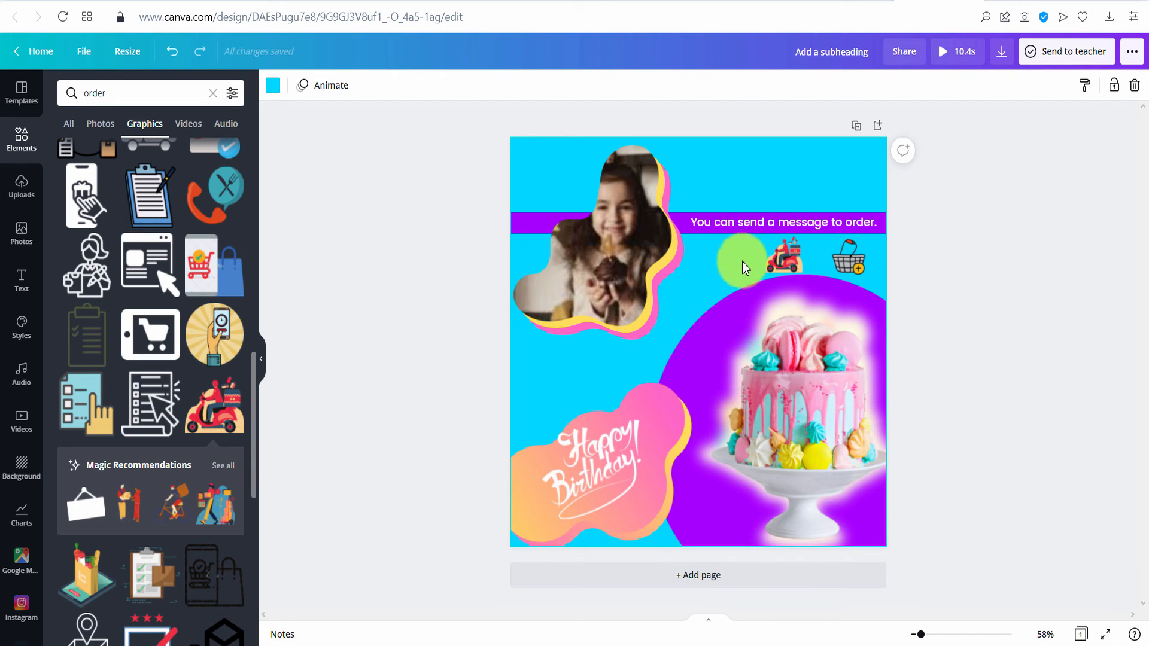
click(212, 93)
- Search graphics for 'yummy' and place a small tongue-out emoji left of the scooter
text(yum)
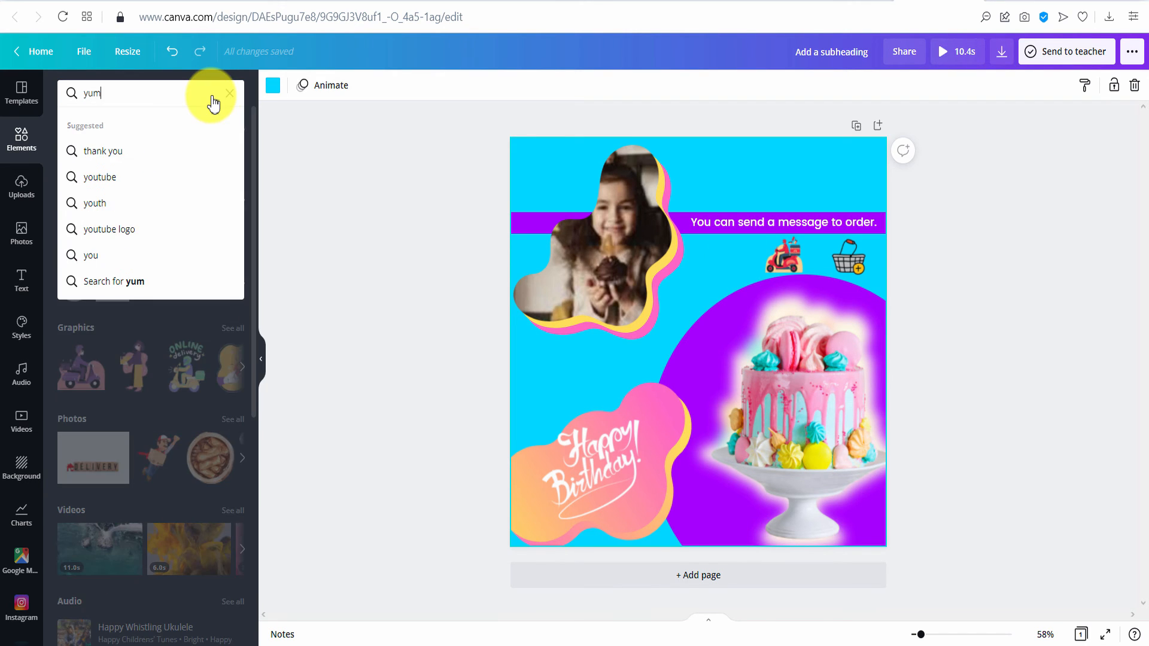
text(my)
key(Return)
click(145, 123)
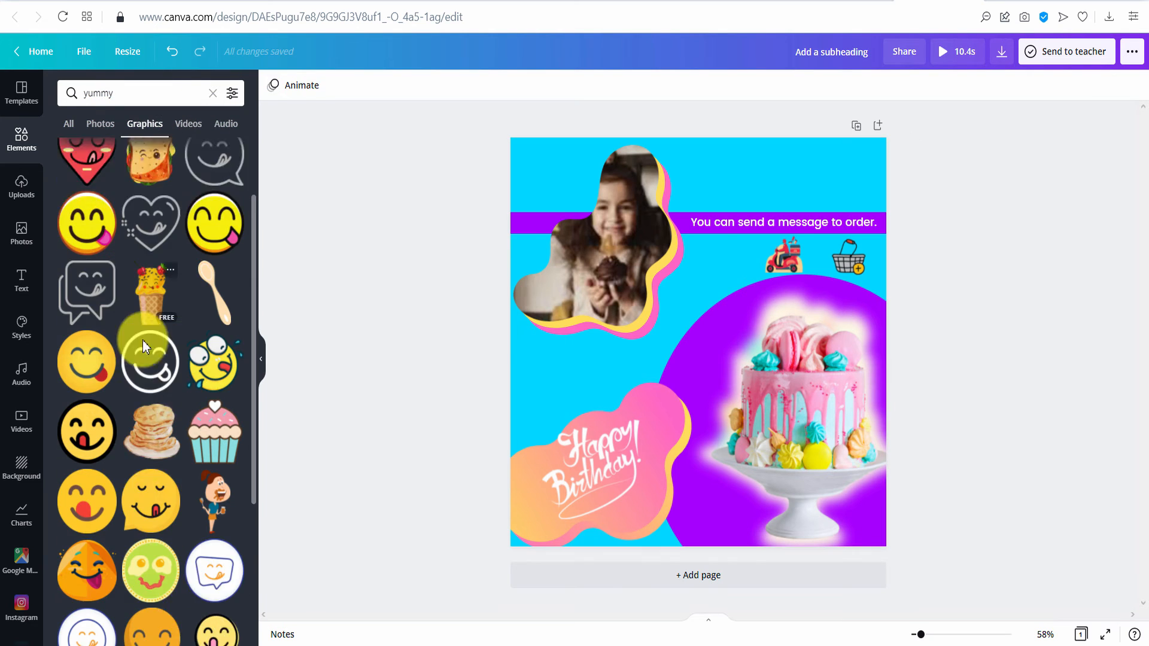
scroll(142, 340, down, 5)
click(154, 361)
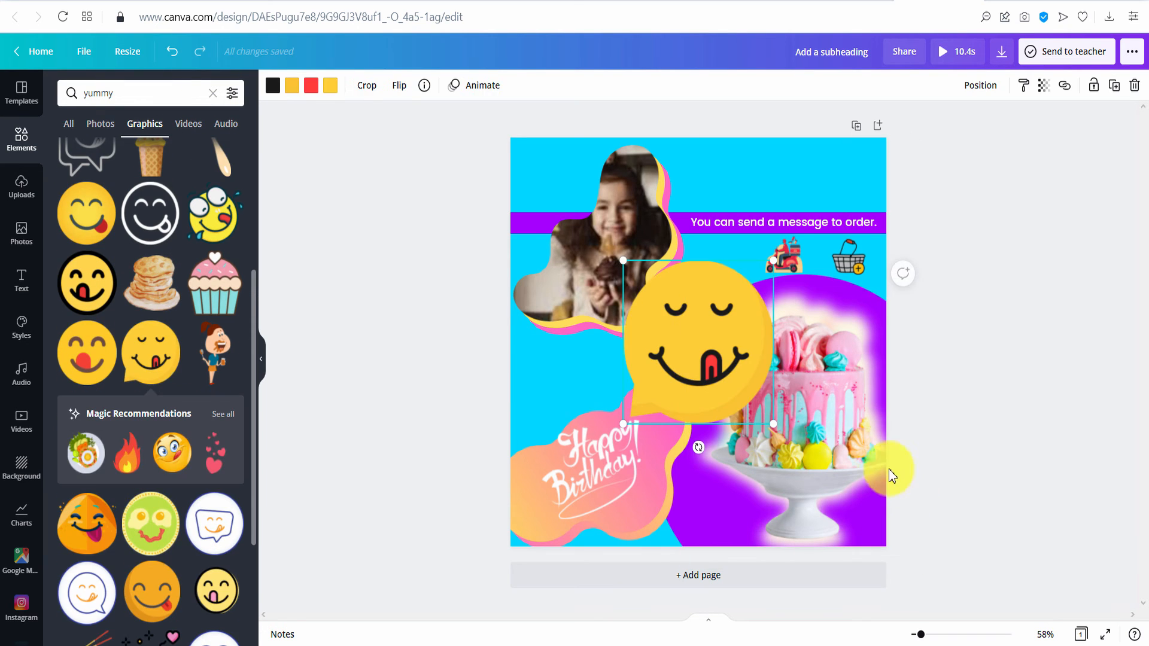
drag(773, 423, 730, 301)
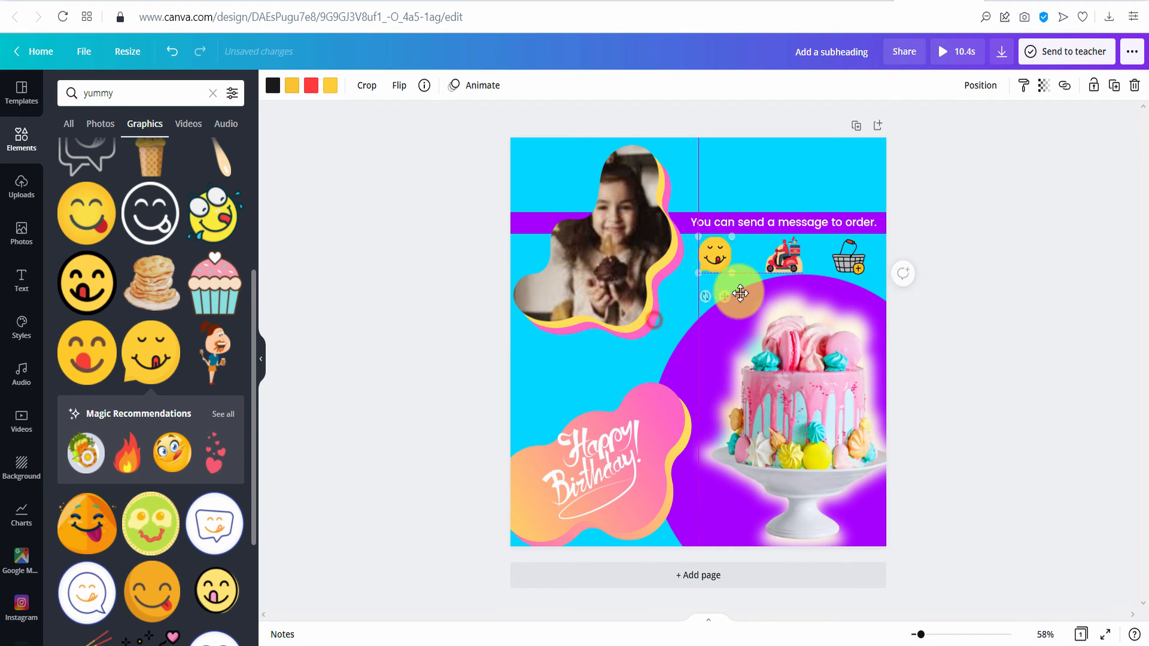
click(844, 265)
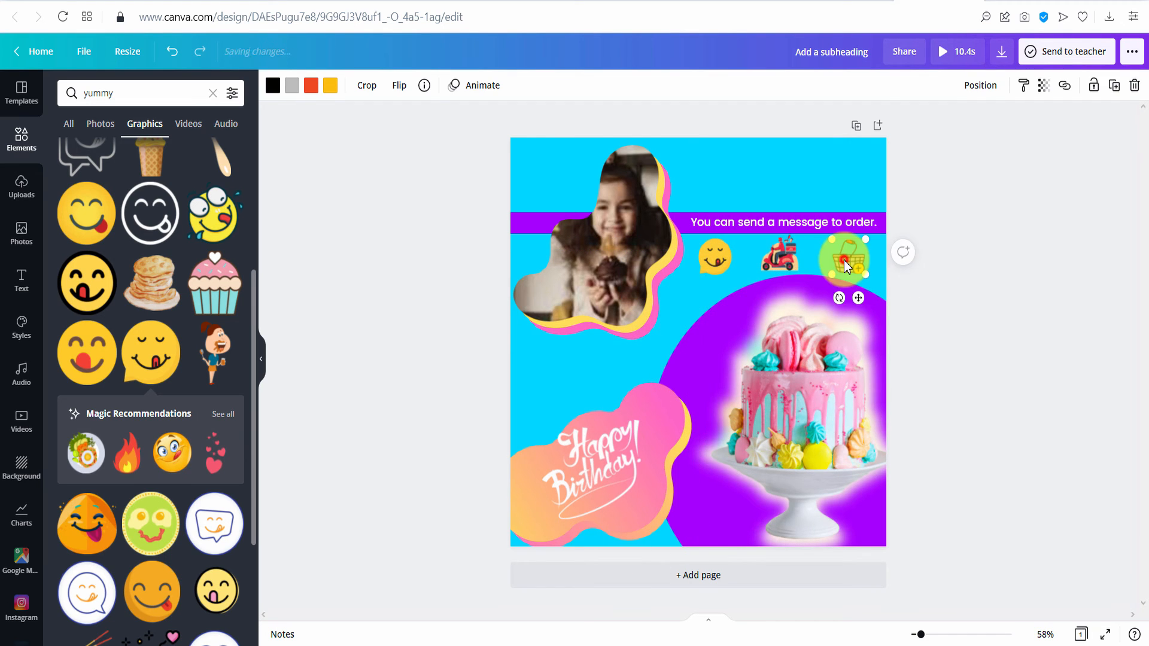
click(786, 259)
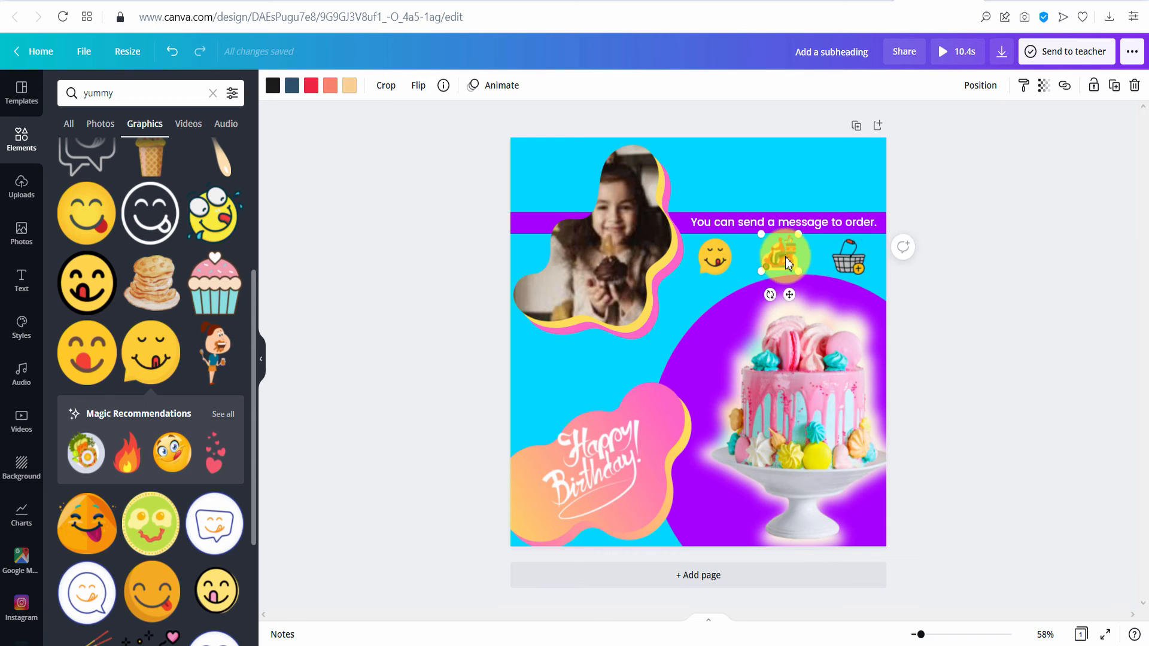
click(706, 257)
click(962, 314)
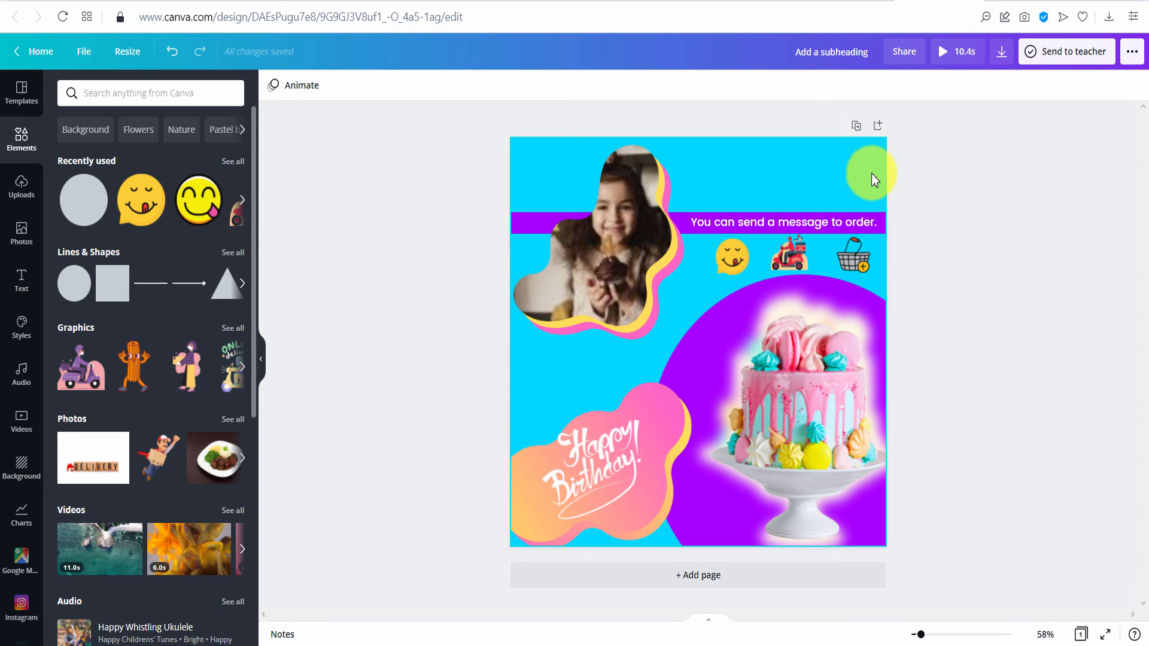
- Add the text 'handmade boutique cake' near the top right and apply the Curve effect
click(22, 281)
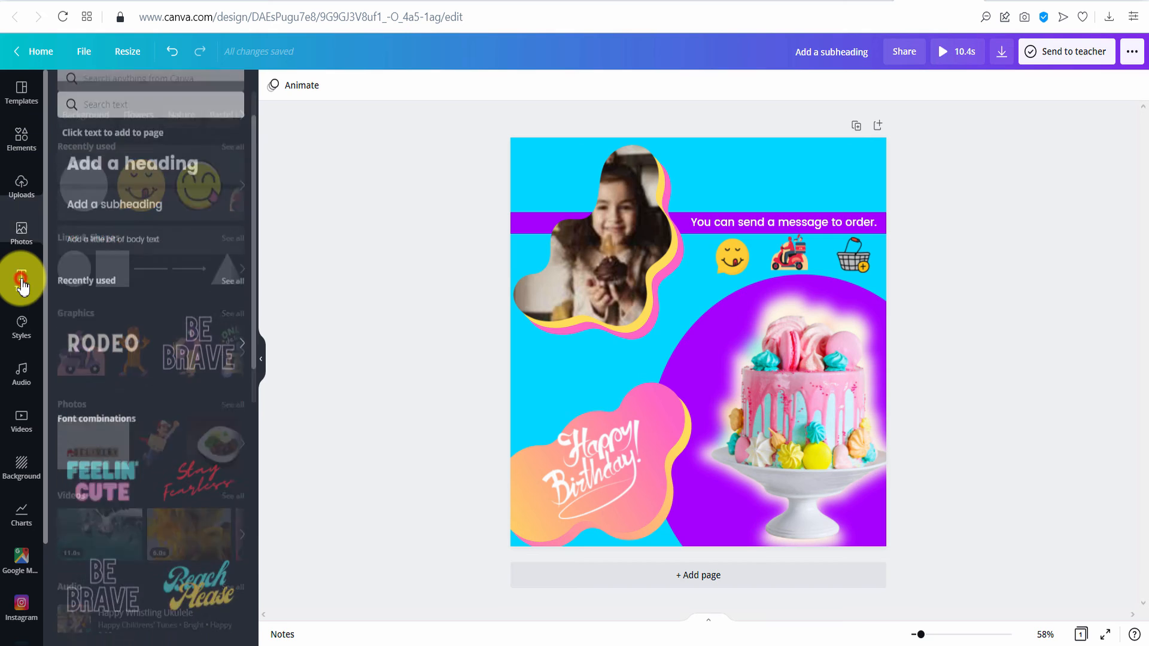
drag(115, 193, 820, 205)
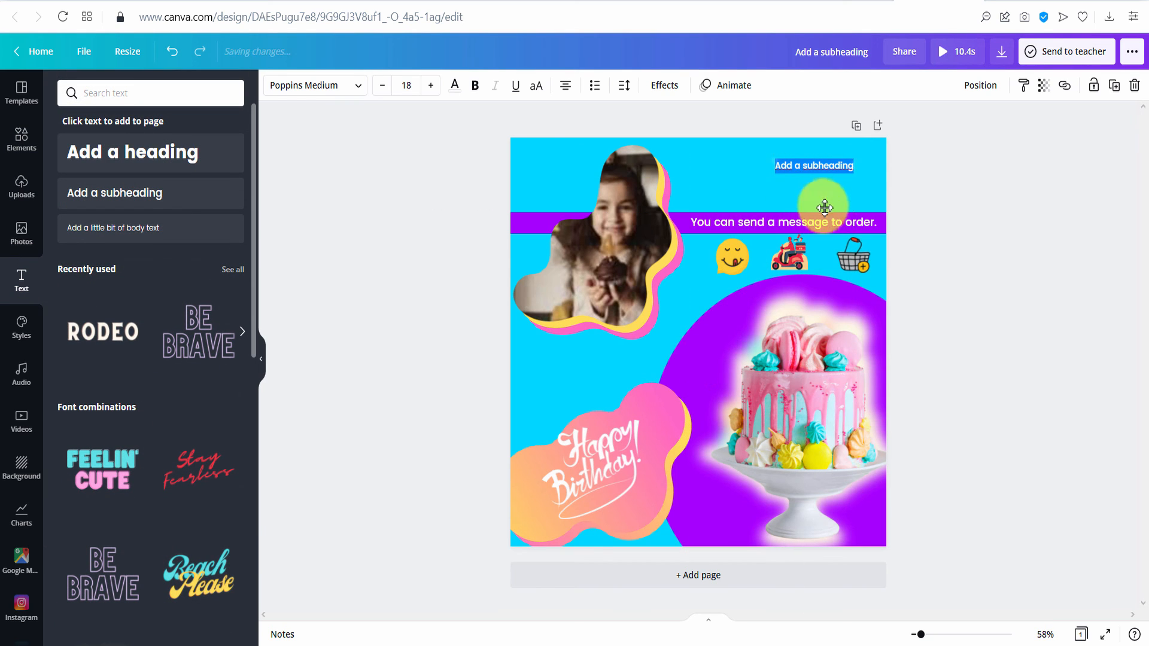
text(handmade boutique cake)
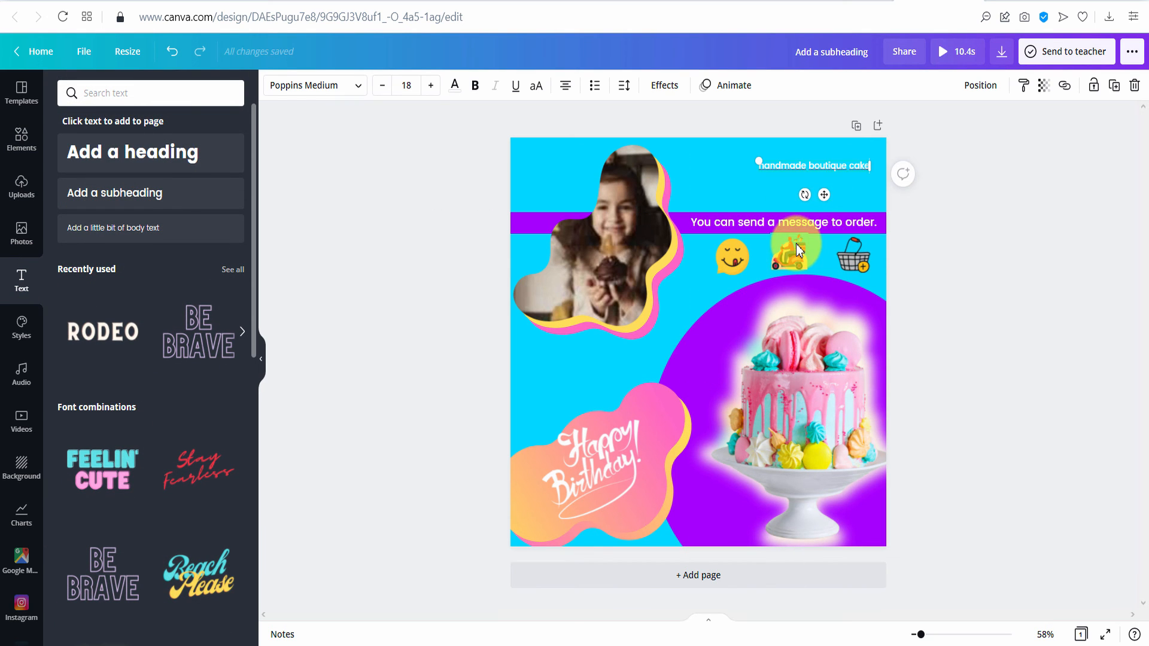
click(958, 252)
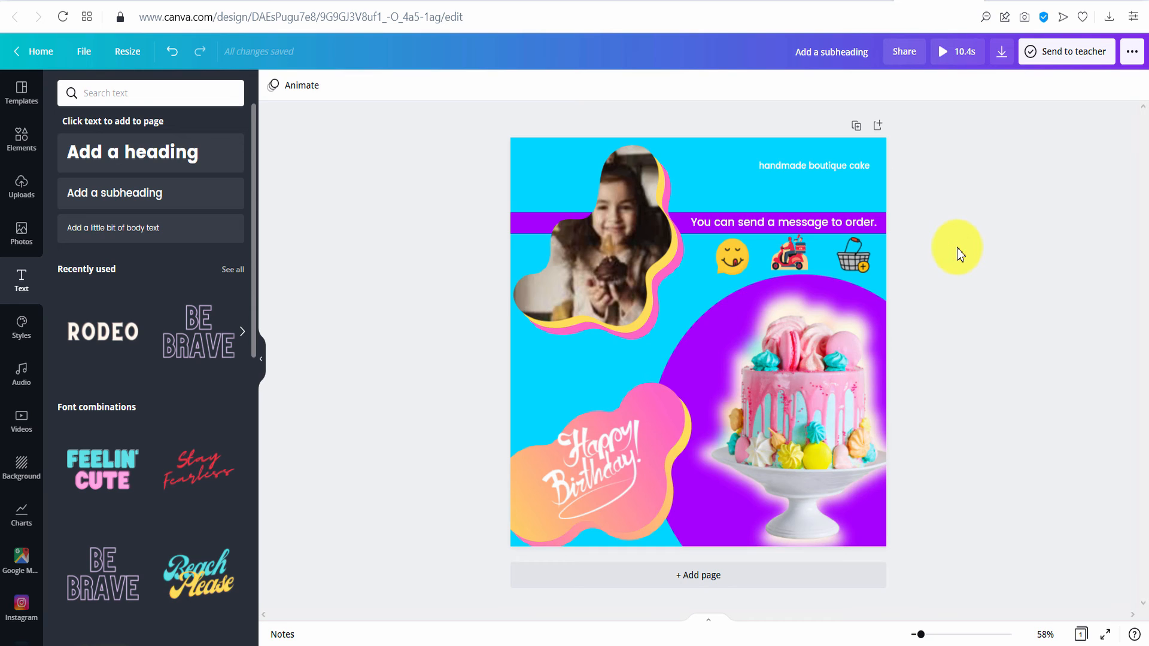
click(814, 167)
click(662, 95)
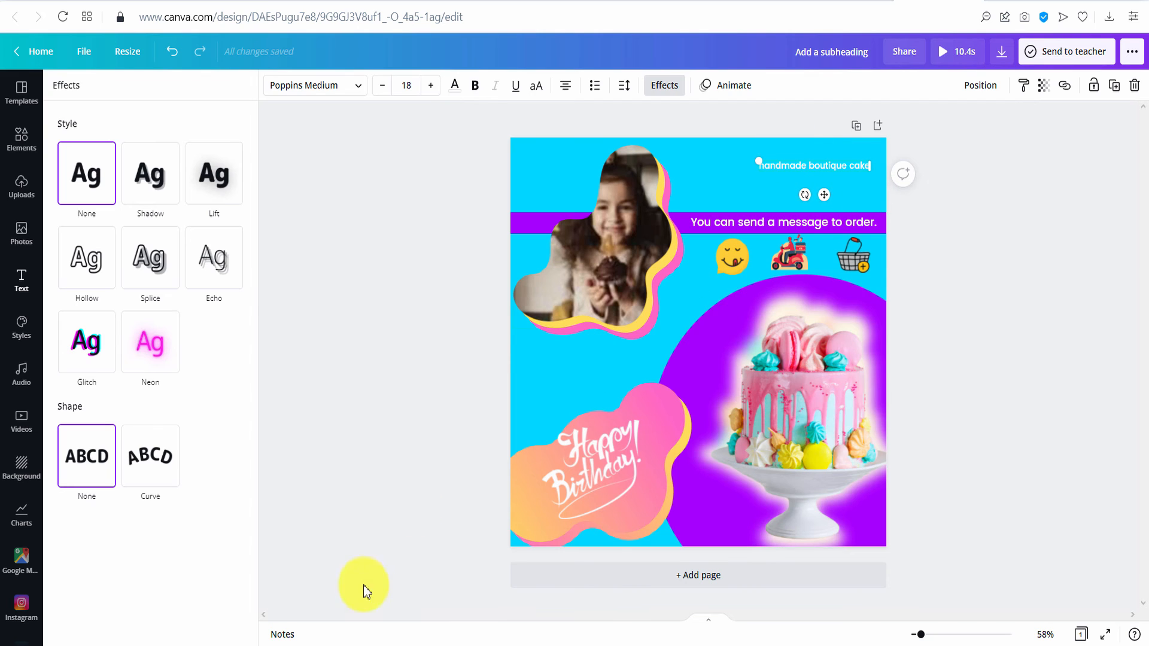
click(162, 462)
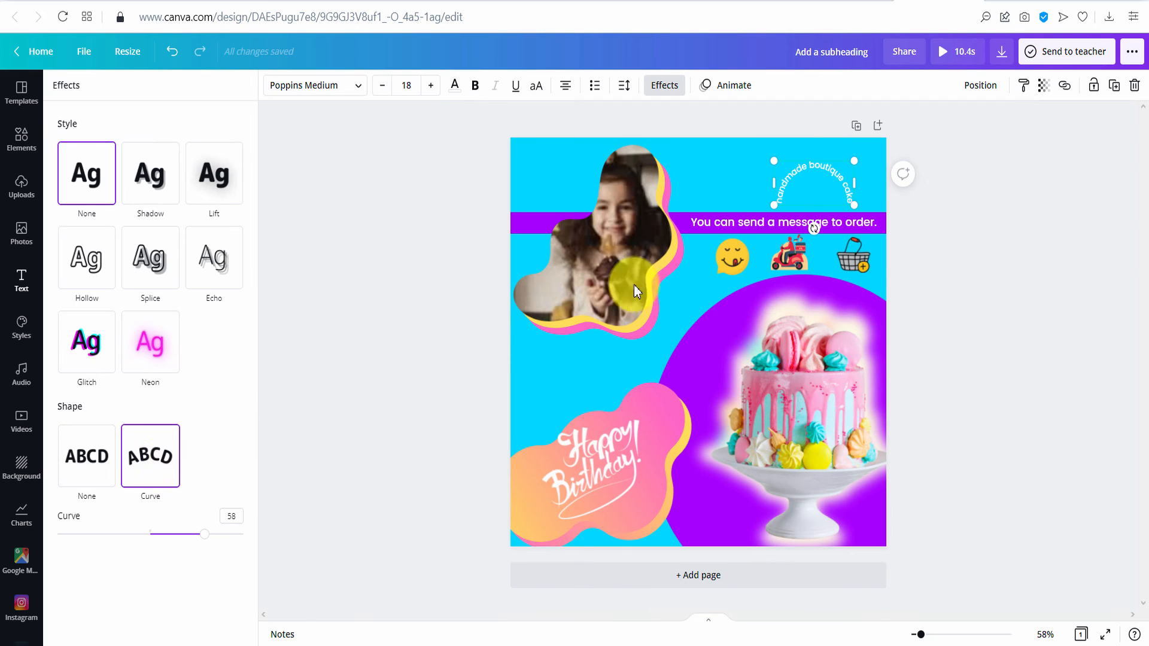
drag(812, 180, 823, 165)
drag(204, 533, 231, 534)
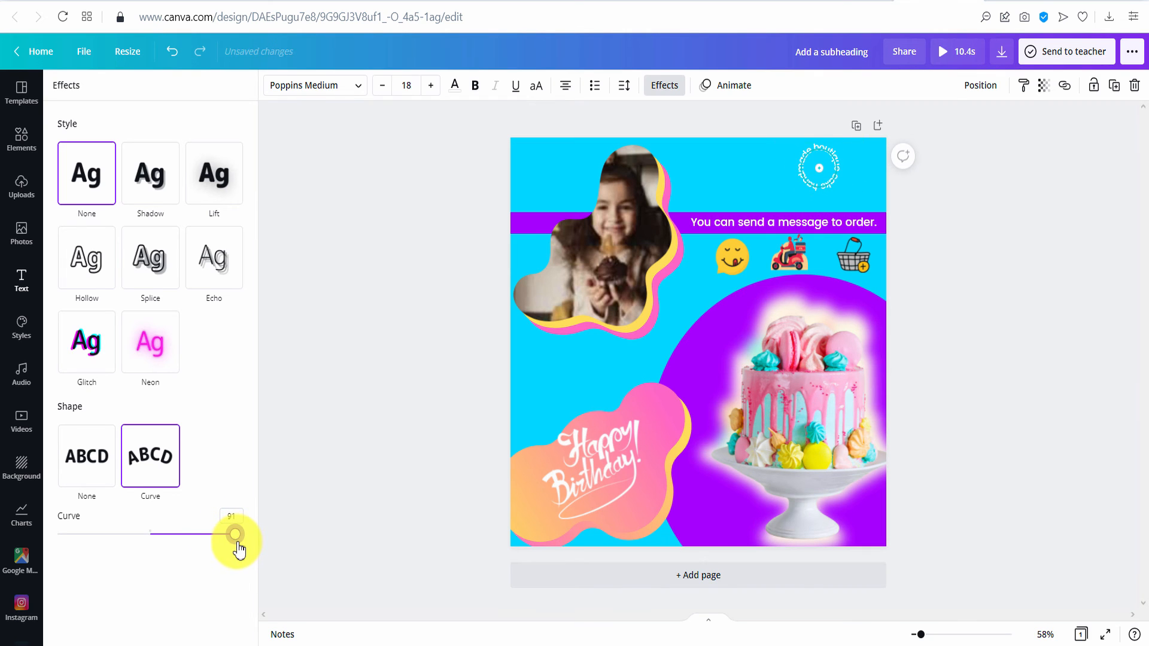
click(961, 404)
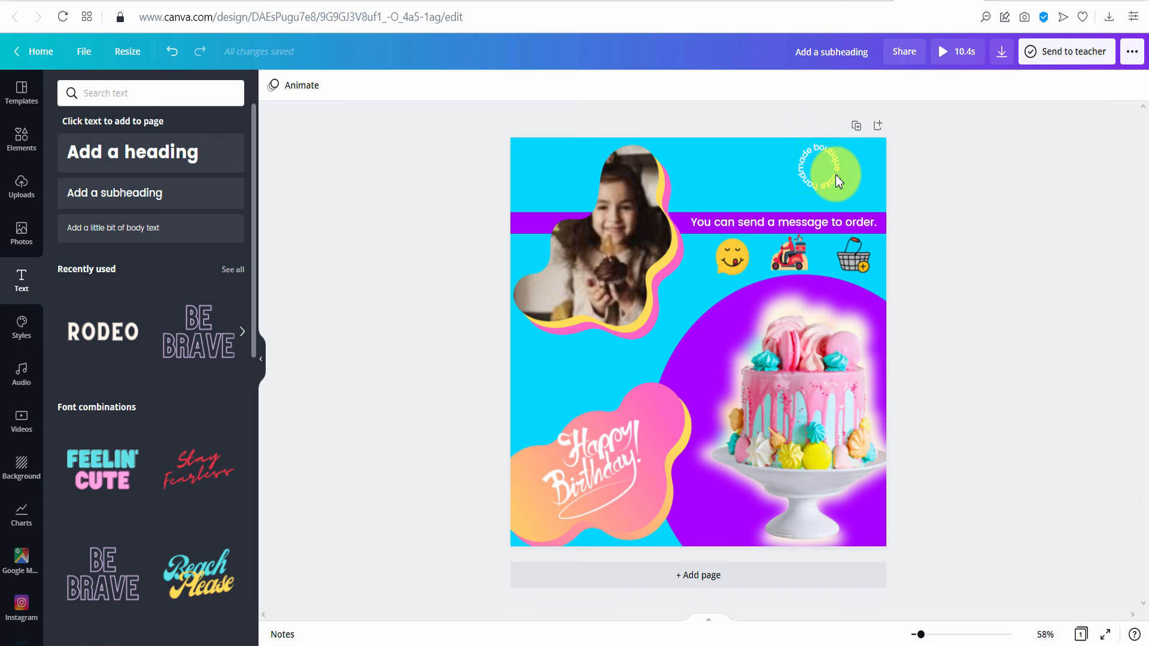
- Adjust the curve, widen the letter spacing and shrink the text into a small top-right ring
click(811, 170)
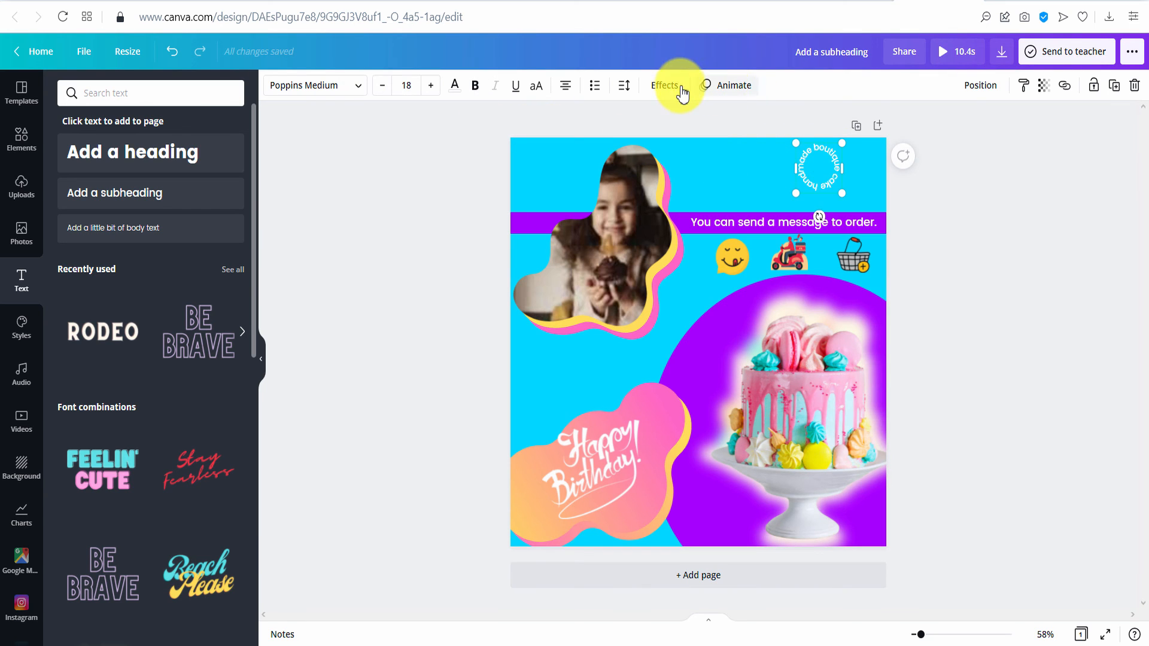
click(683, 93)
drag(240, 537, 205, 541)
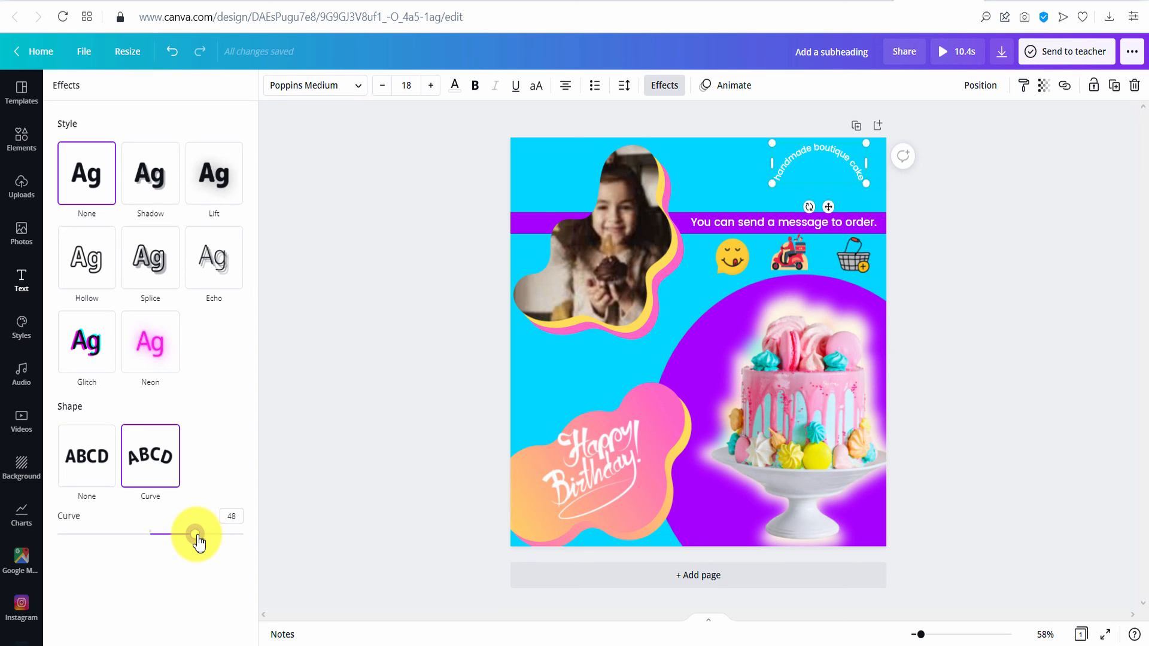
mouse_move(833, 159)
mouse_down()
mouse_move(795, 167)
mouse_move(578, 358)
mouse_up()
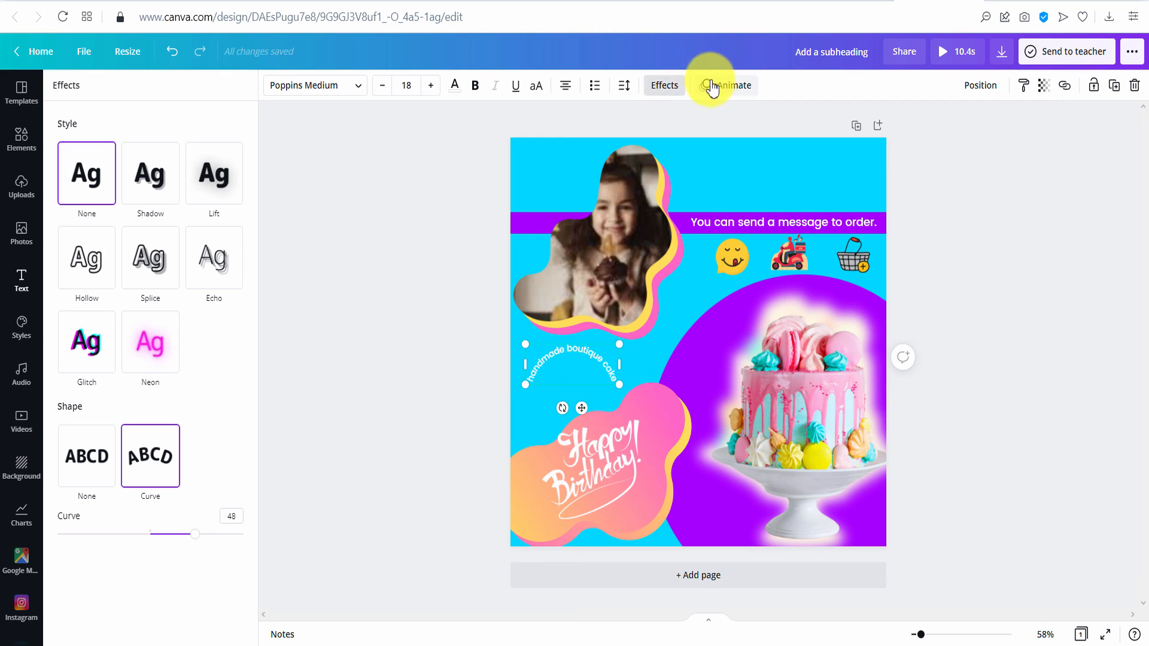
click(620, 86)
drag(718, 131, 784, 138)
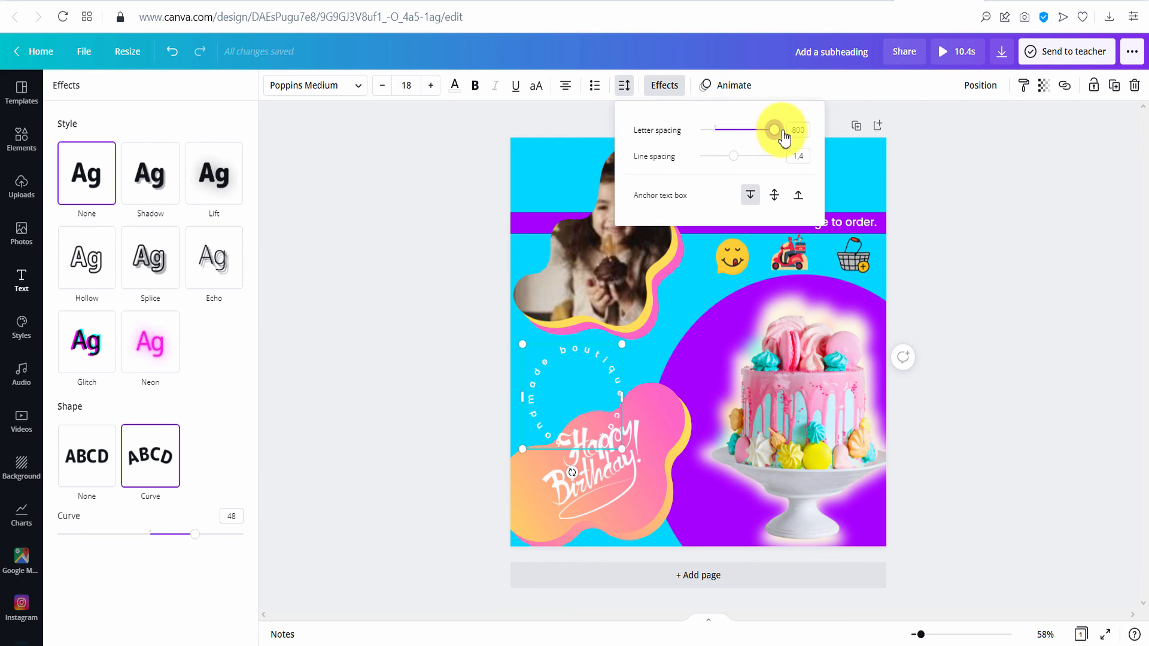
drag(622, 449, 833, 192)
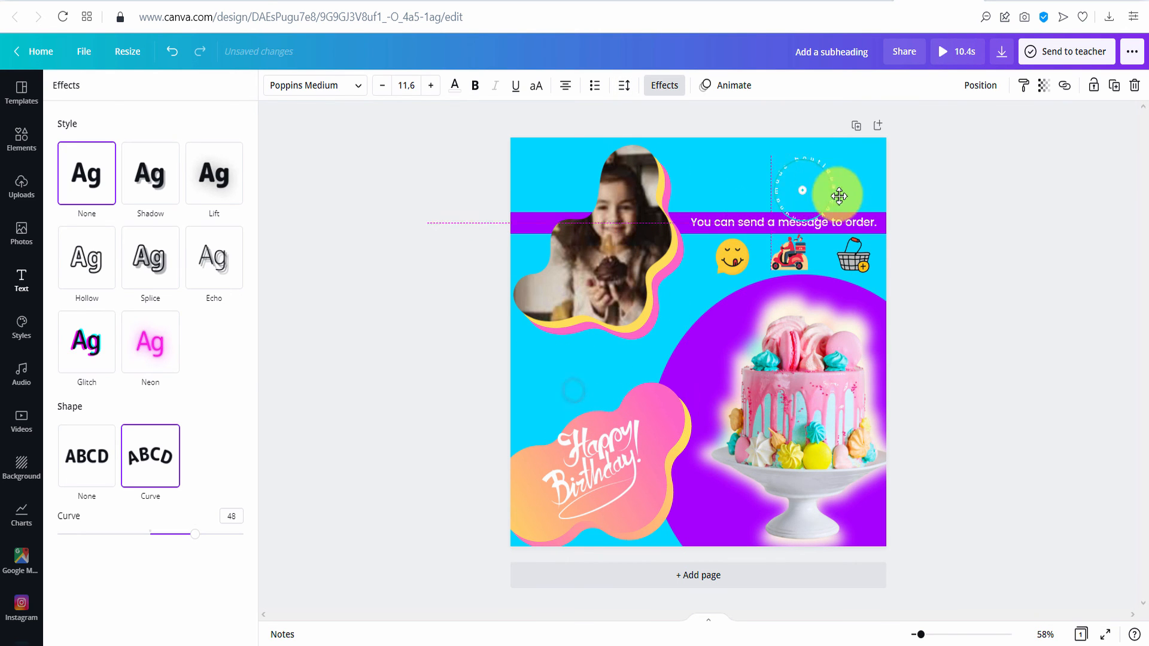
click(944, 197)
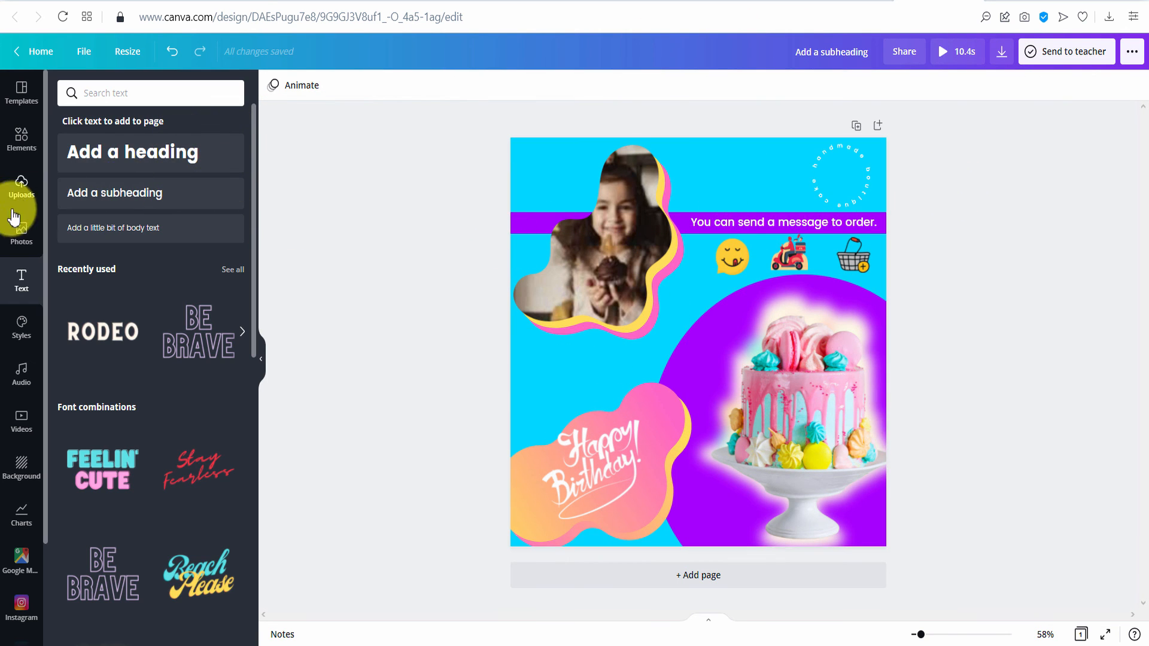
- Search graphics for 'gradi' and size a pink-orange gradient circle onto the top-right badge
click(33, 142)
click(116, 98)
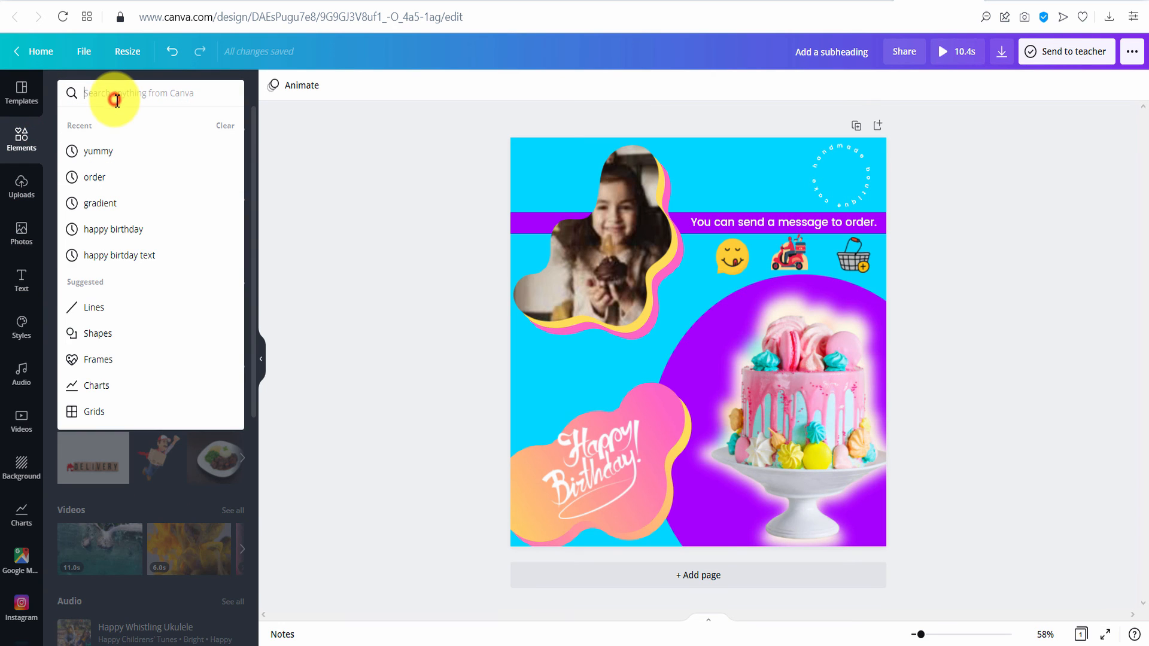
text(gradient)
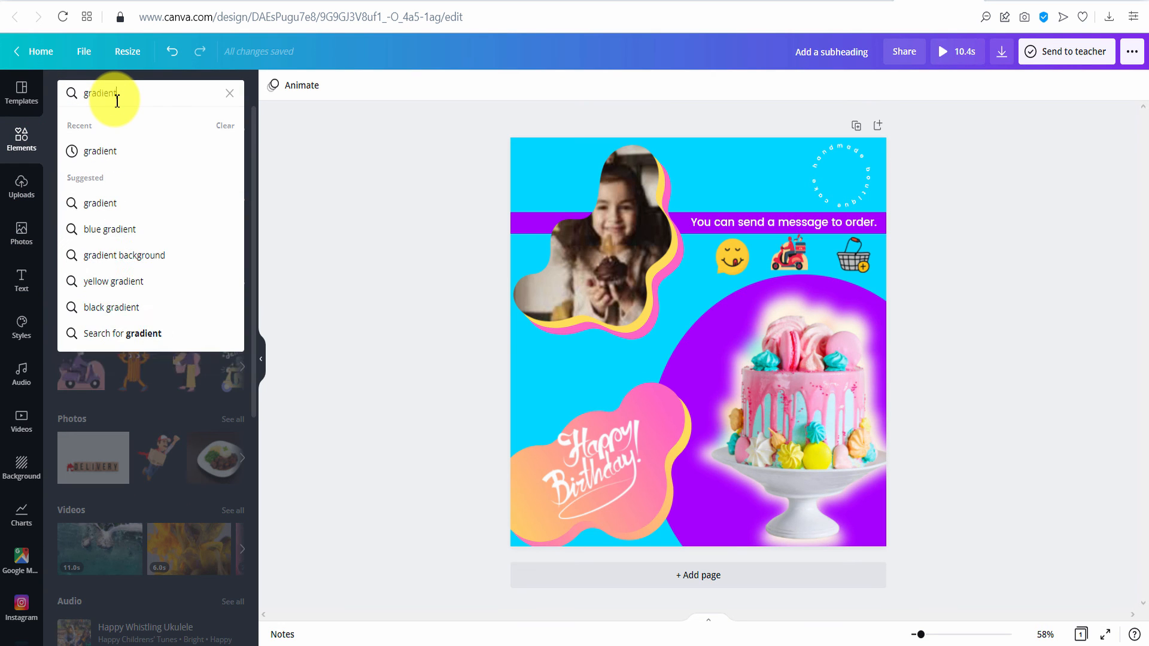
key(Return)
click(90, 298)
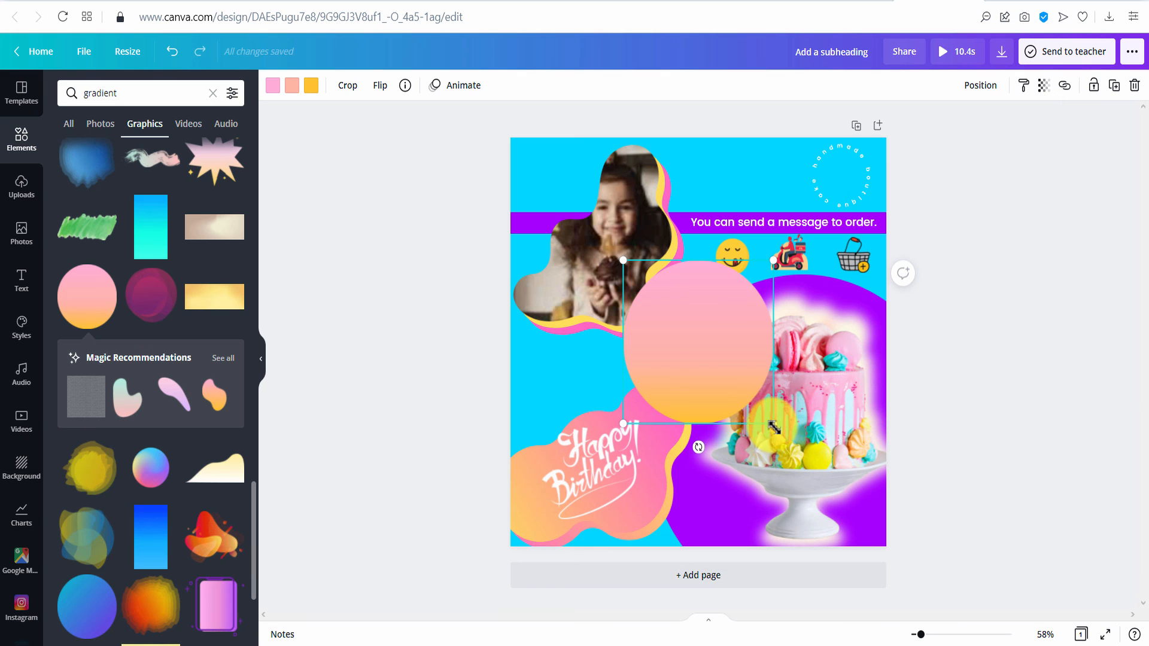
drag(774, 427, 828, 187)
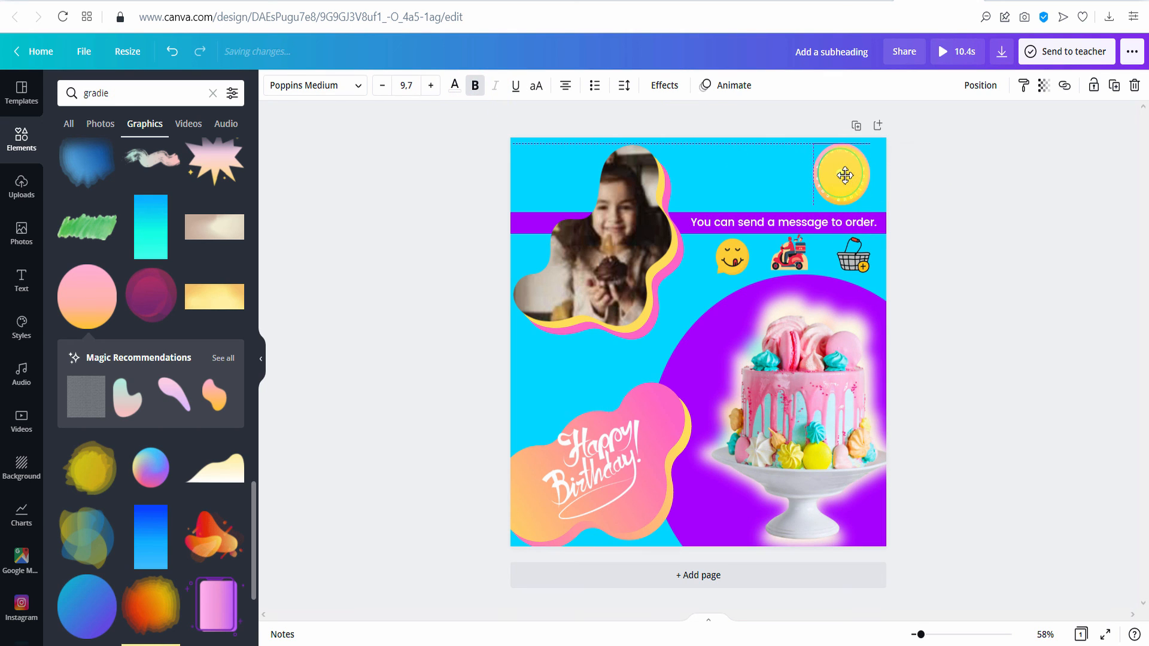
click(1057, 246)
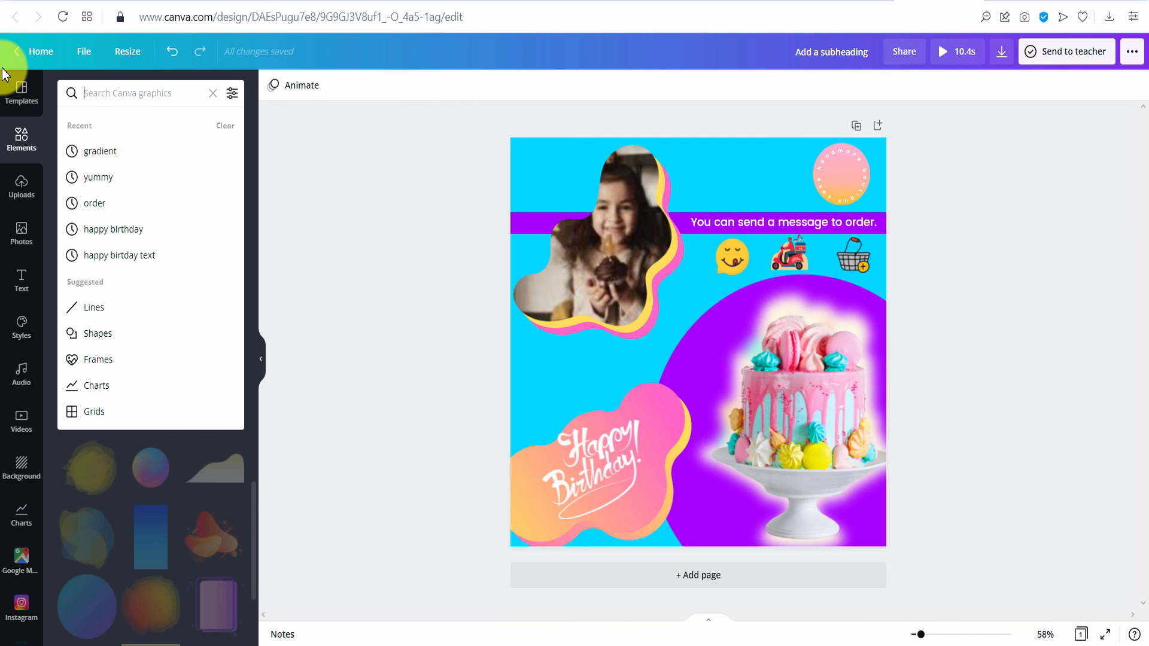
- Search graphics for 'birth' and add a shrunken bunting garland along the top edge
text(birthday)
key(Return)
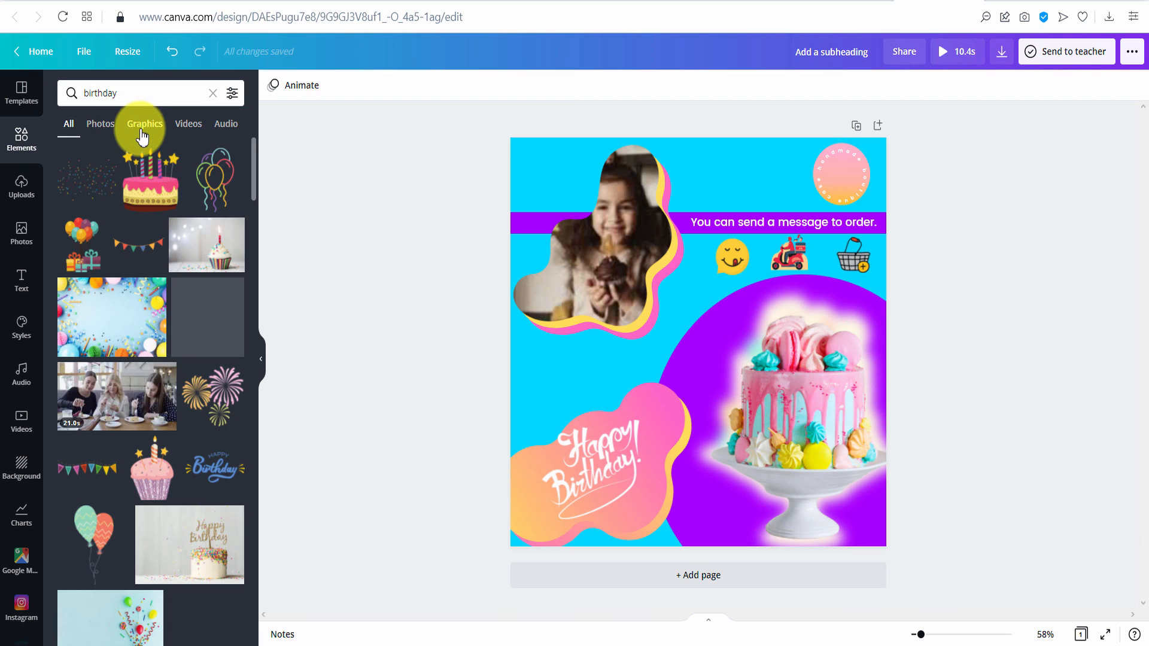
click(144, 124)
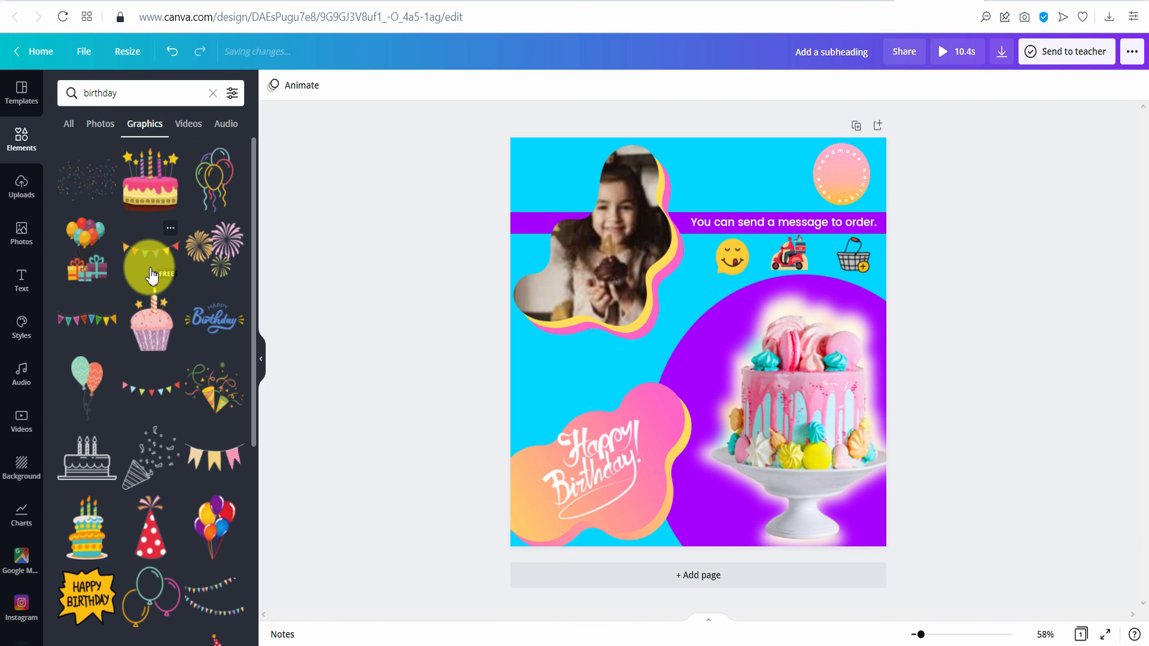
scroll(144, 287, down, 1)
scroll(134, 334, up, 1)
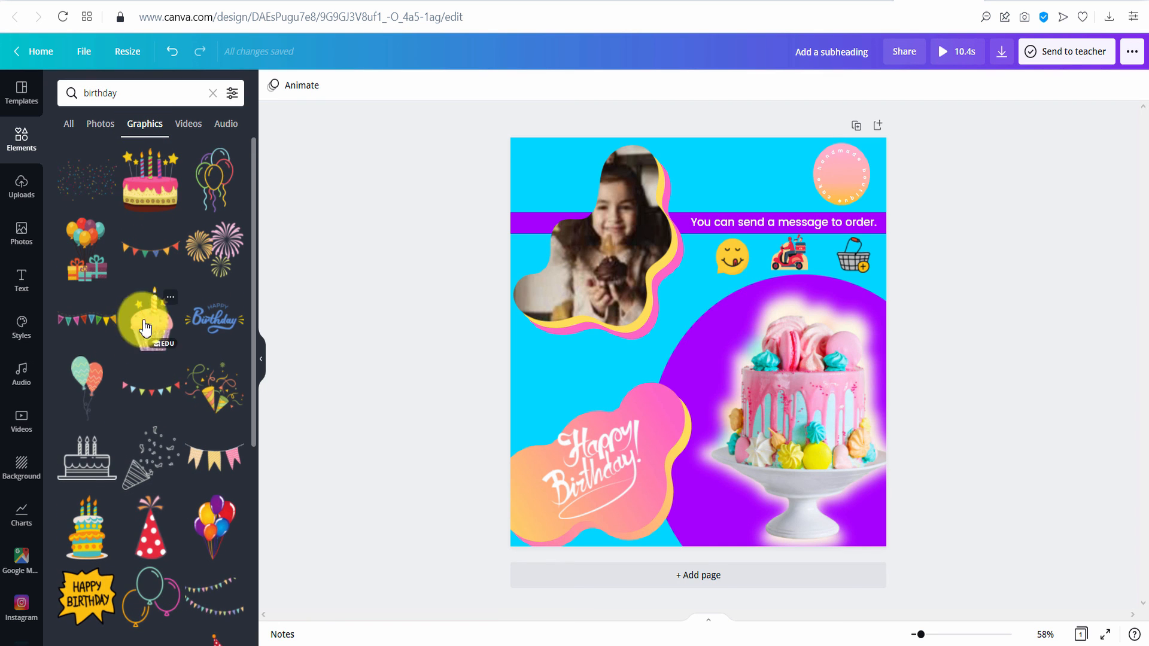
click(150, 248)
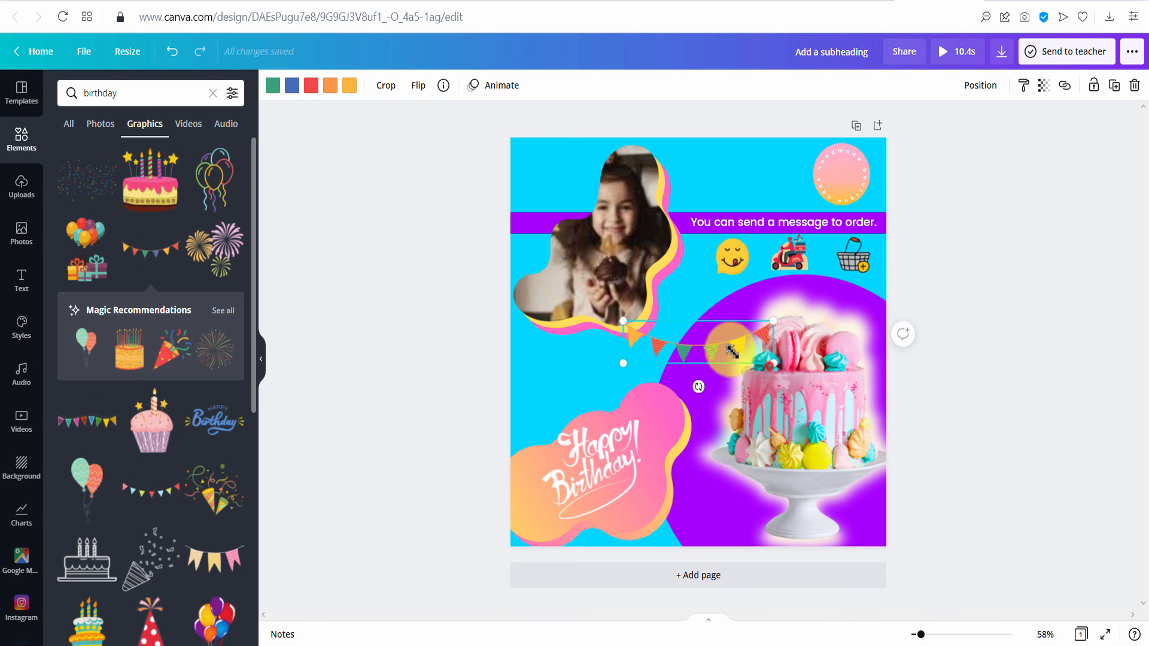
drag(731, 352, 750, 159)
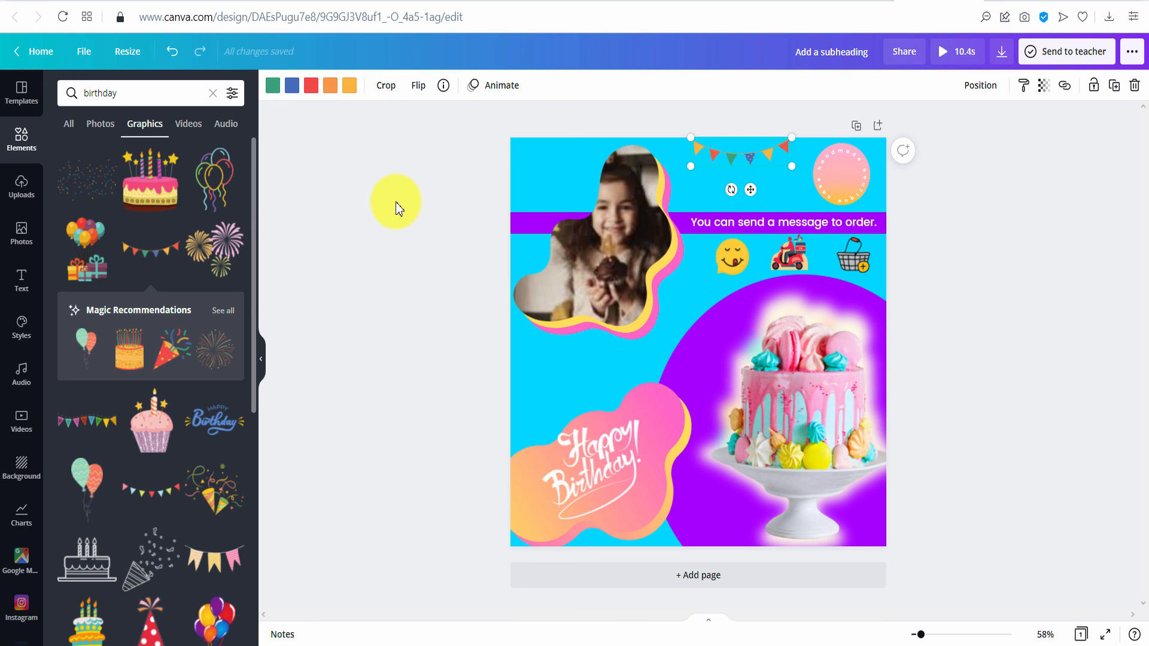
double_click(157, 93)
text(animated)
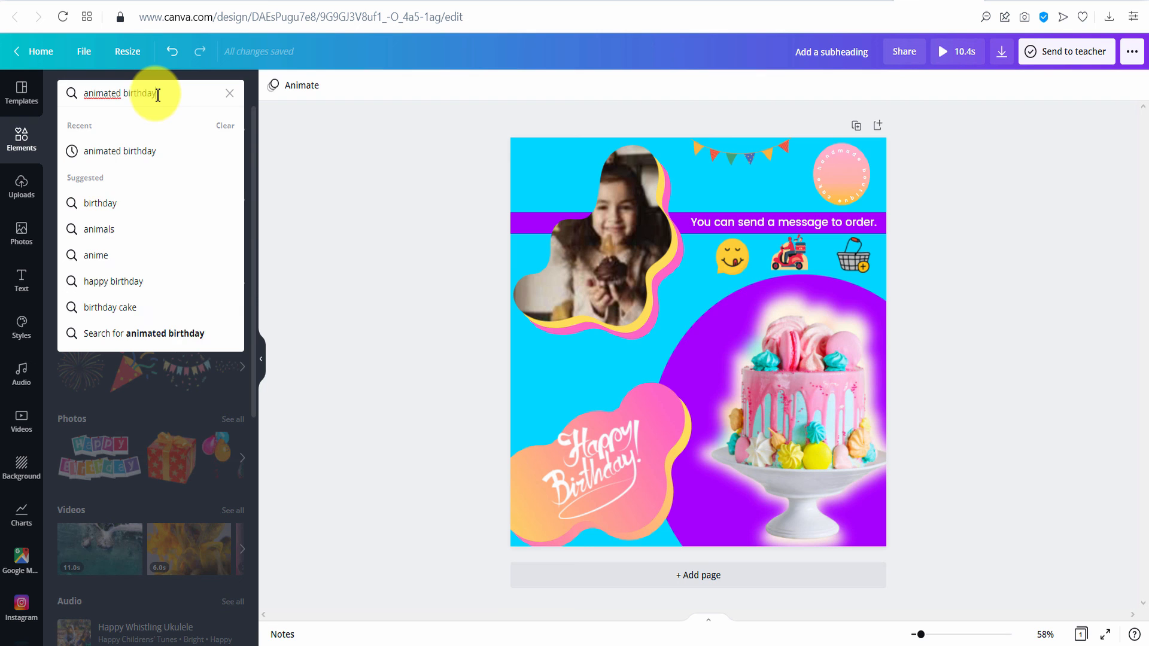
text( birthday)
- Search 'animated birthday' graphics and shrink the sunburst beside the Happy Birthday blob
click(128, 150)
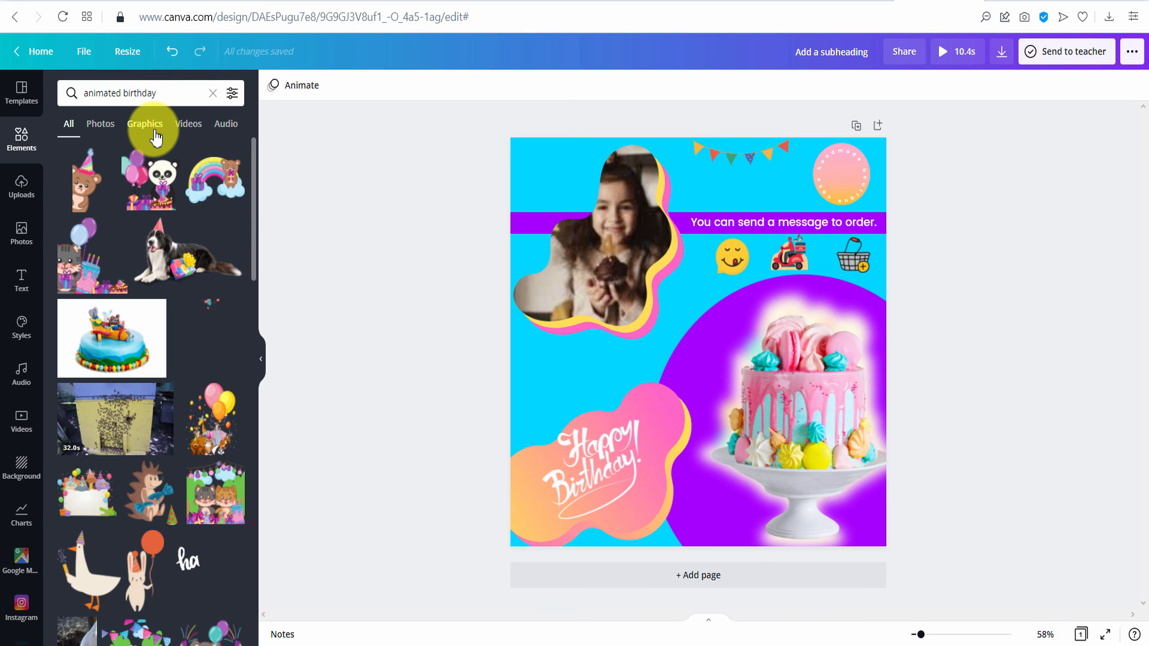
click(154, 131)
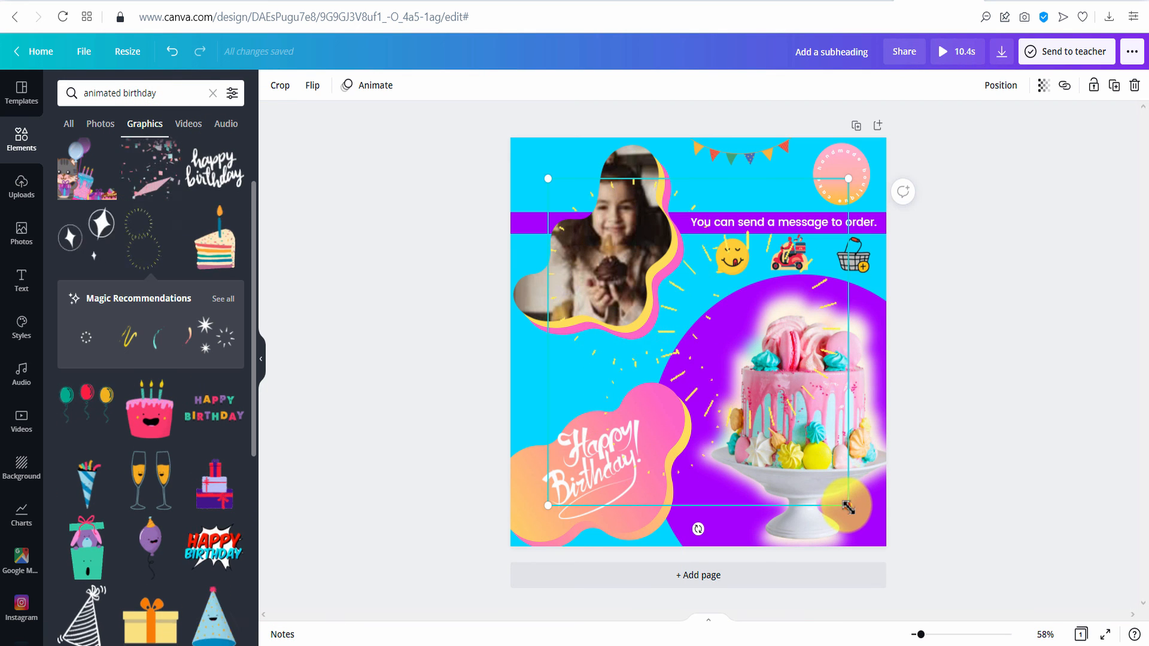
drag(847, 507, 714, 352)
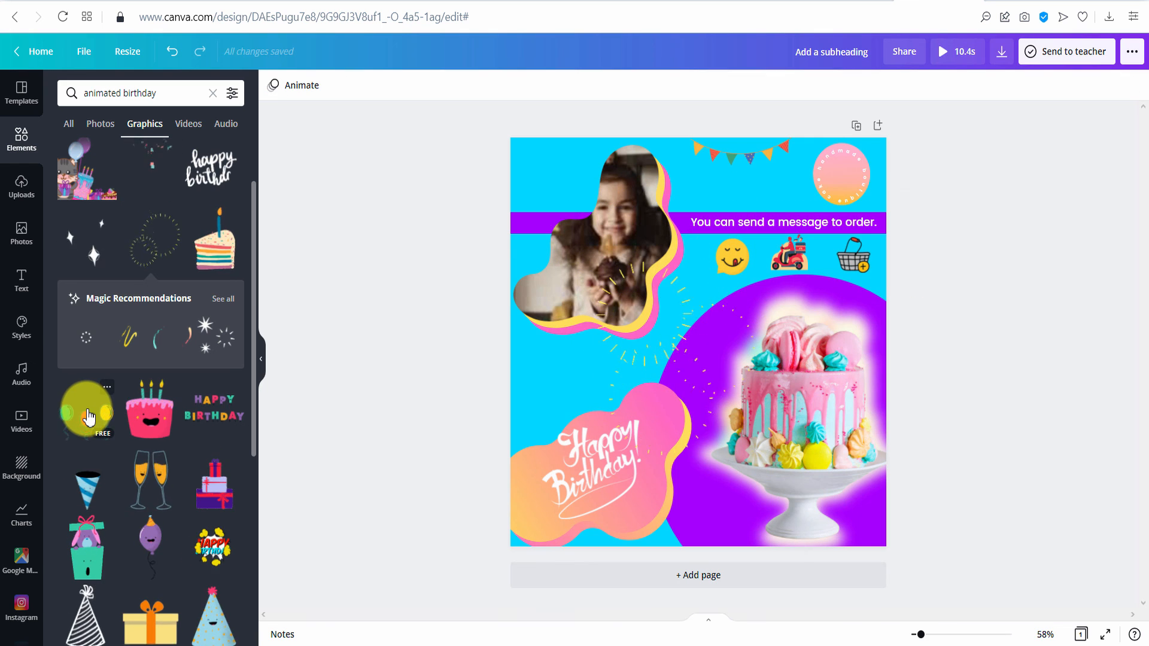
- Add the balloons graphic, shrink it left of the photo, and play a full-screen preview
click(89, 414)
drag(892, 577, 586, 482)
click(956, 52)
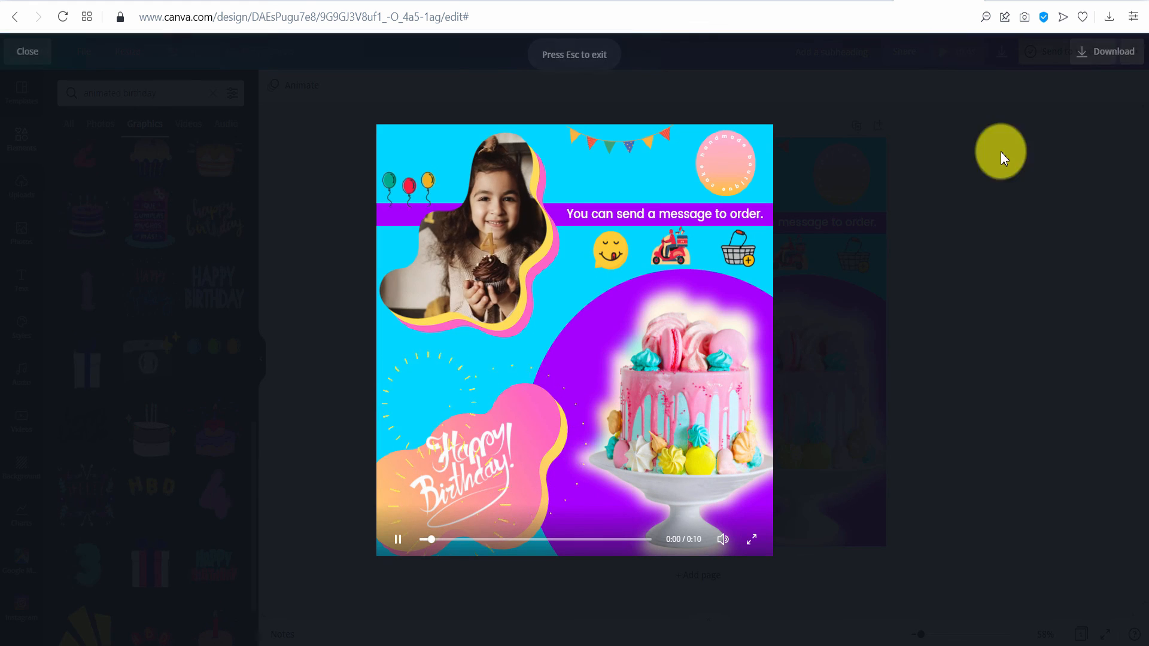